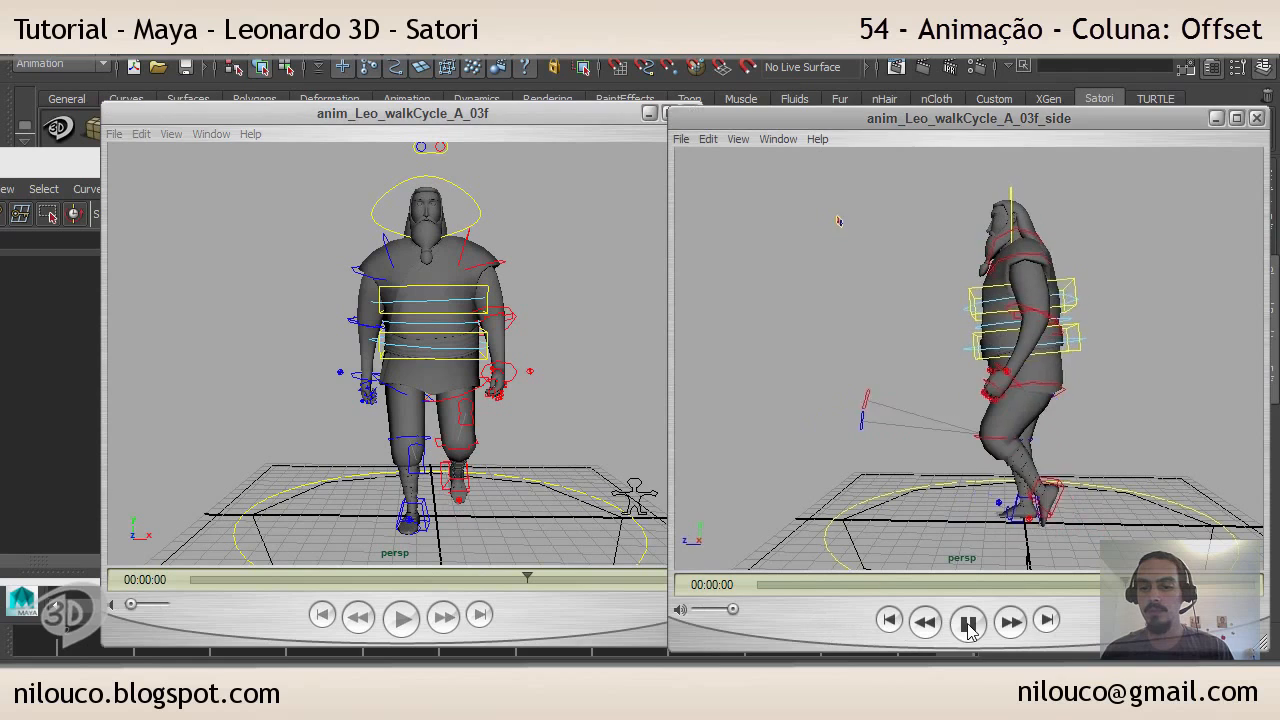
Step: Pause the side-view walk cycle playblast, then put away both the front and side playblast windows
left_click(968, 622)
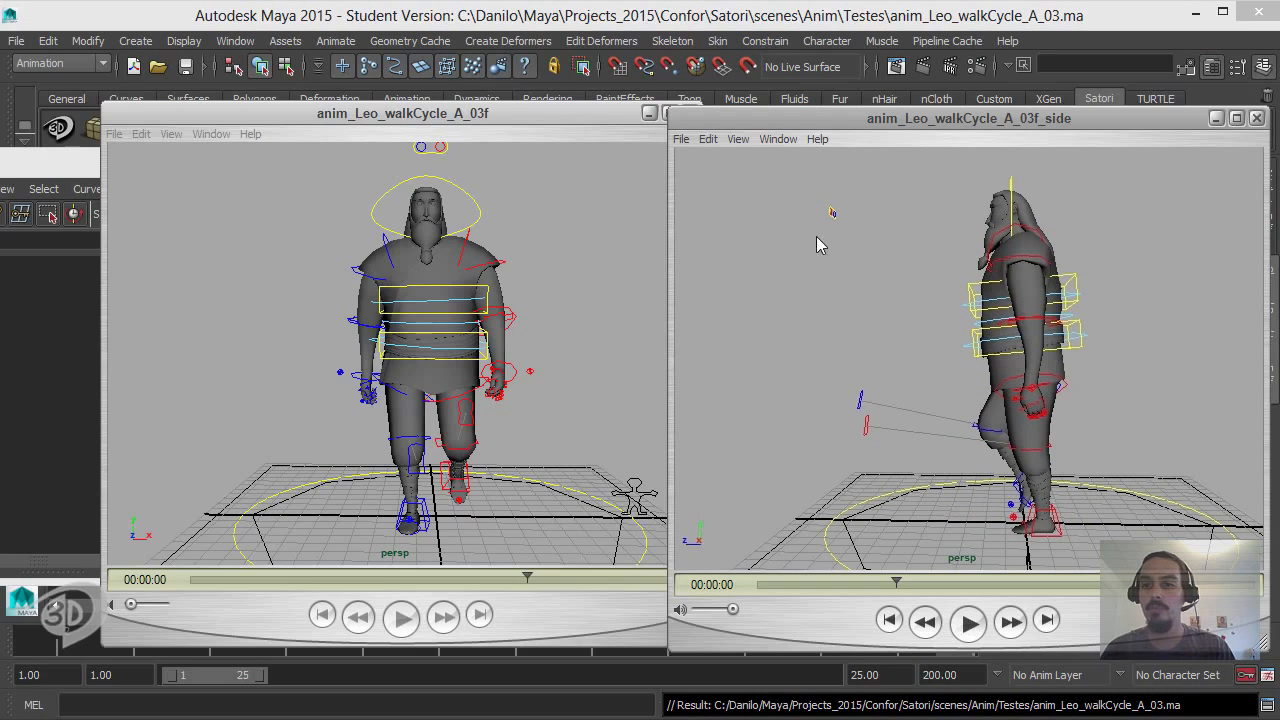
left_click(1218, 118)
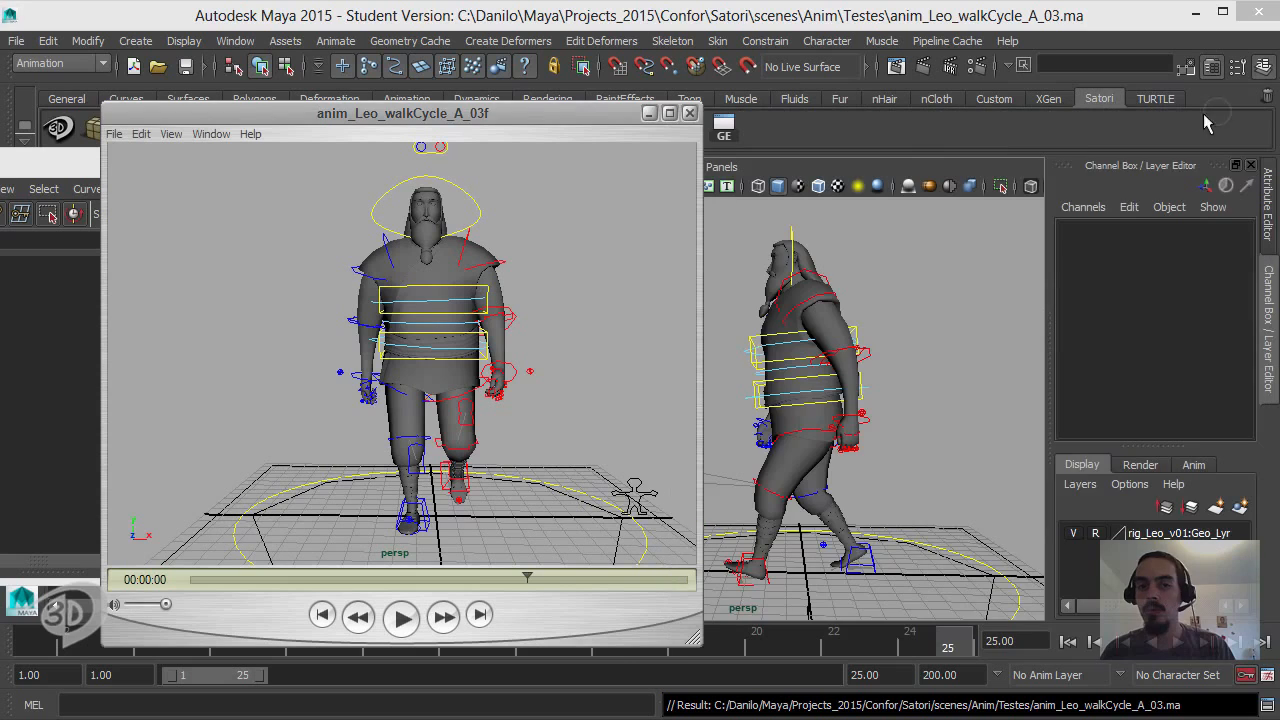
left_click(689, 112)
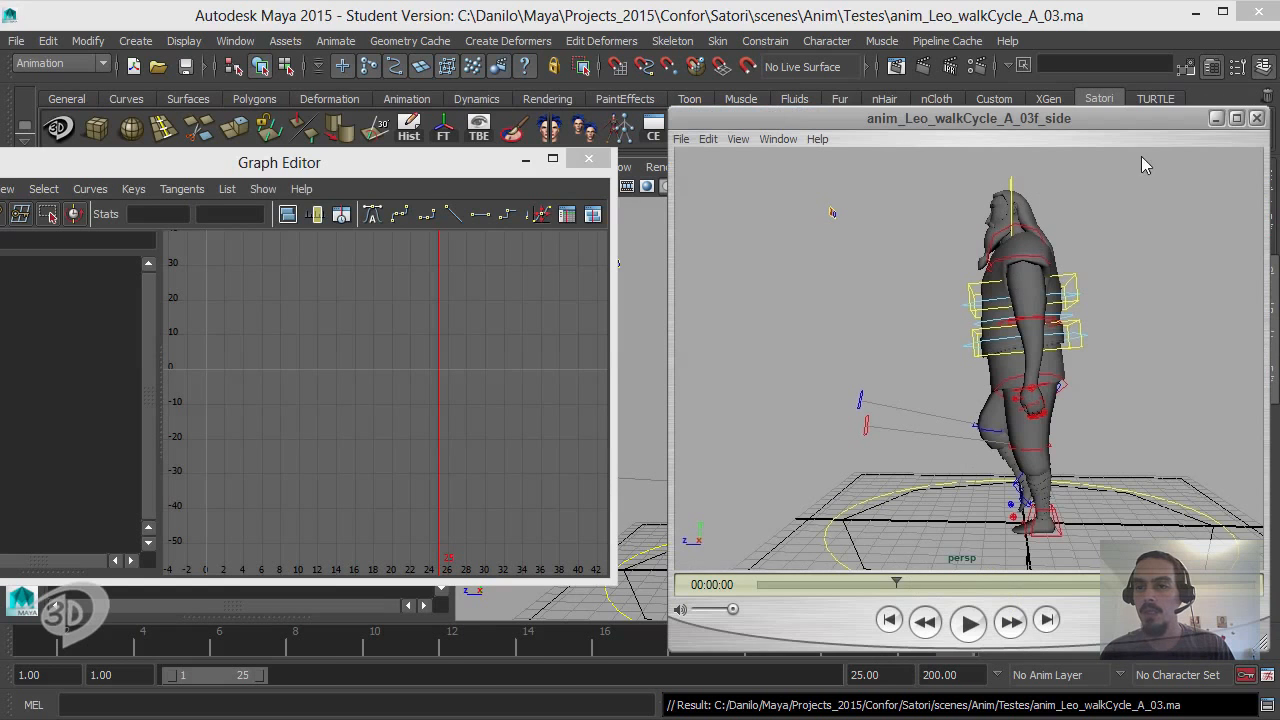
left_click(1257, 118)
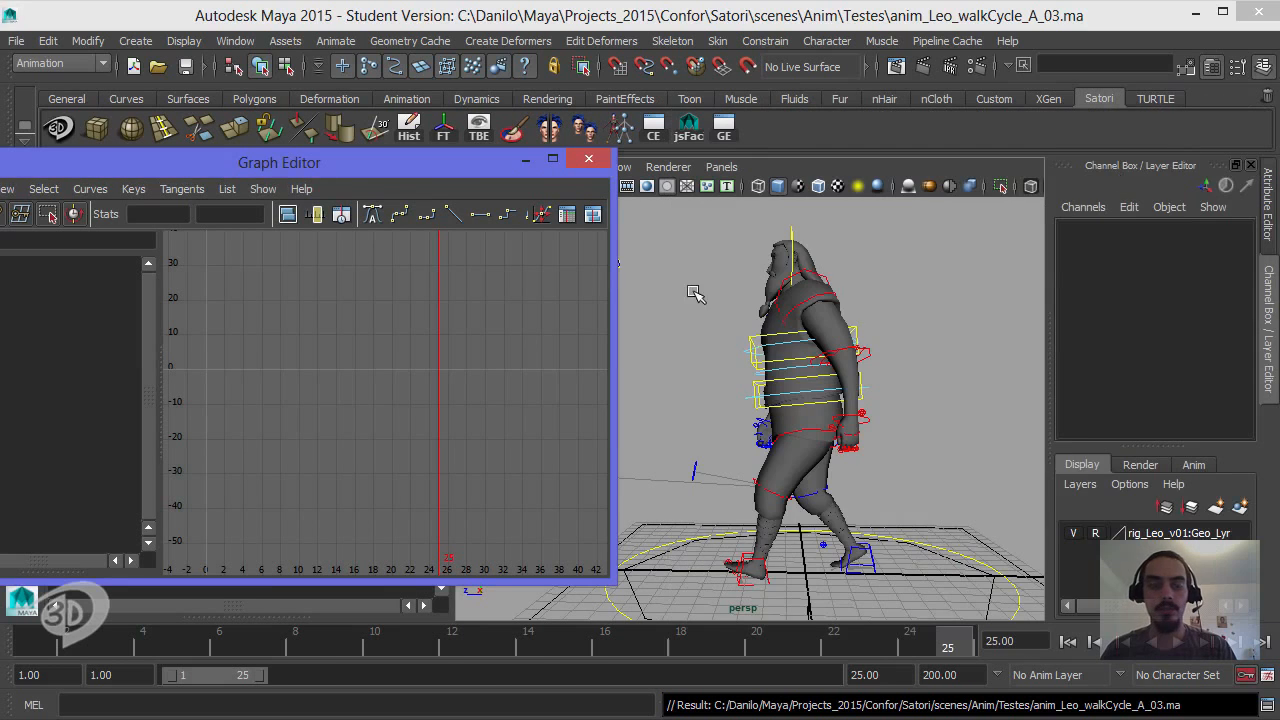
Step: Isolate the left ankle IK control's Translate Z curve, frame it and select its keys at frames 18 and 22
left_click(755, 585)
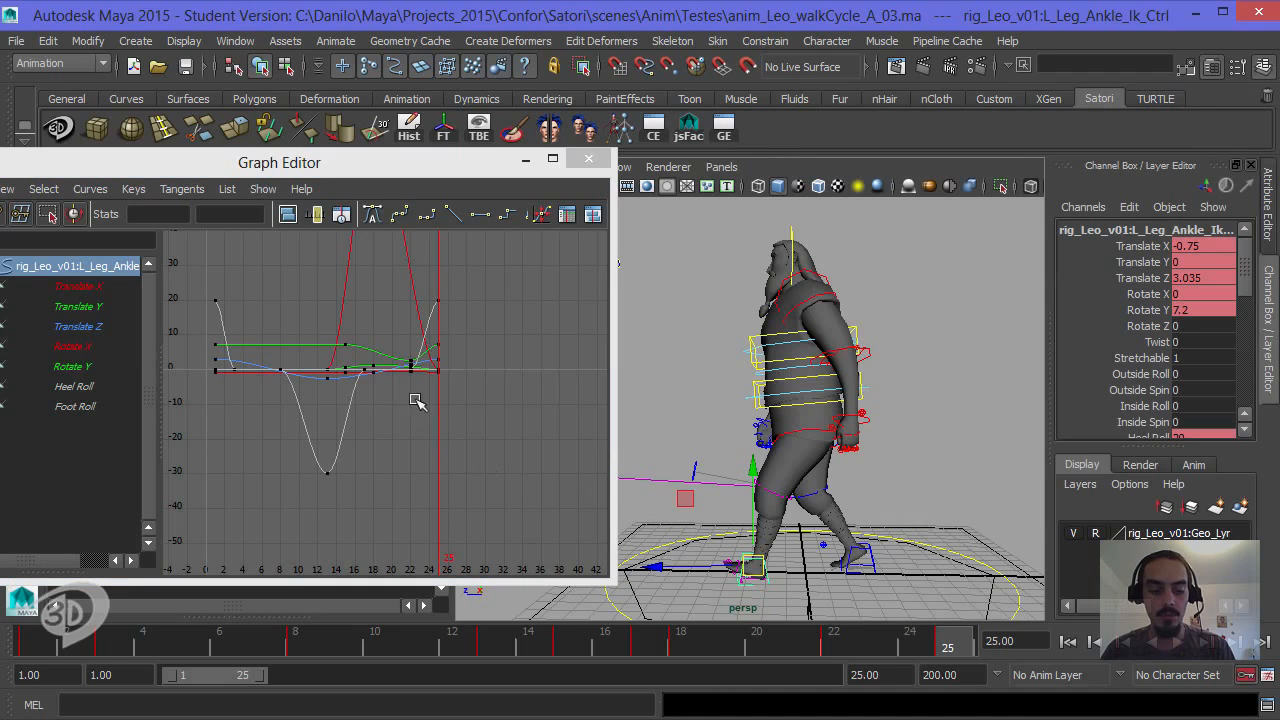
left_click(78, 326)
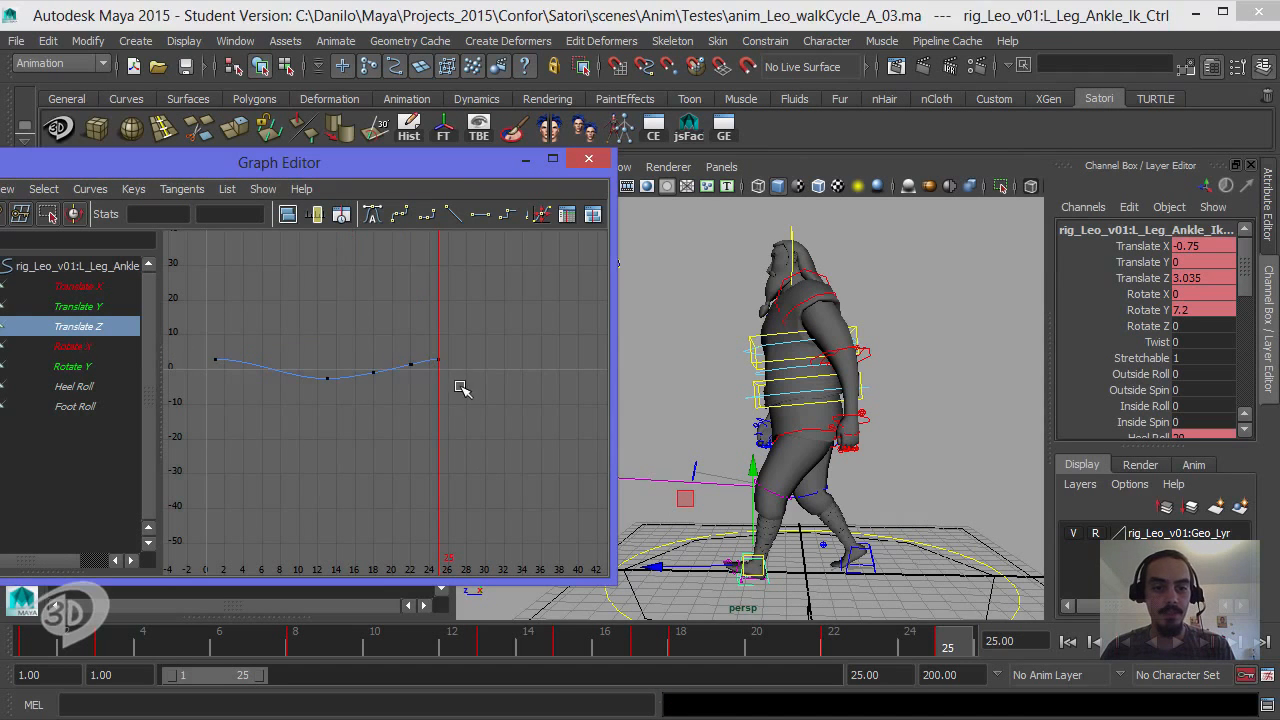
key("f")
key("f")
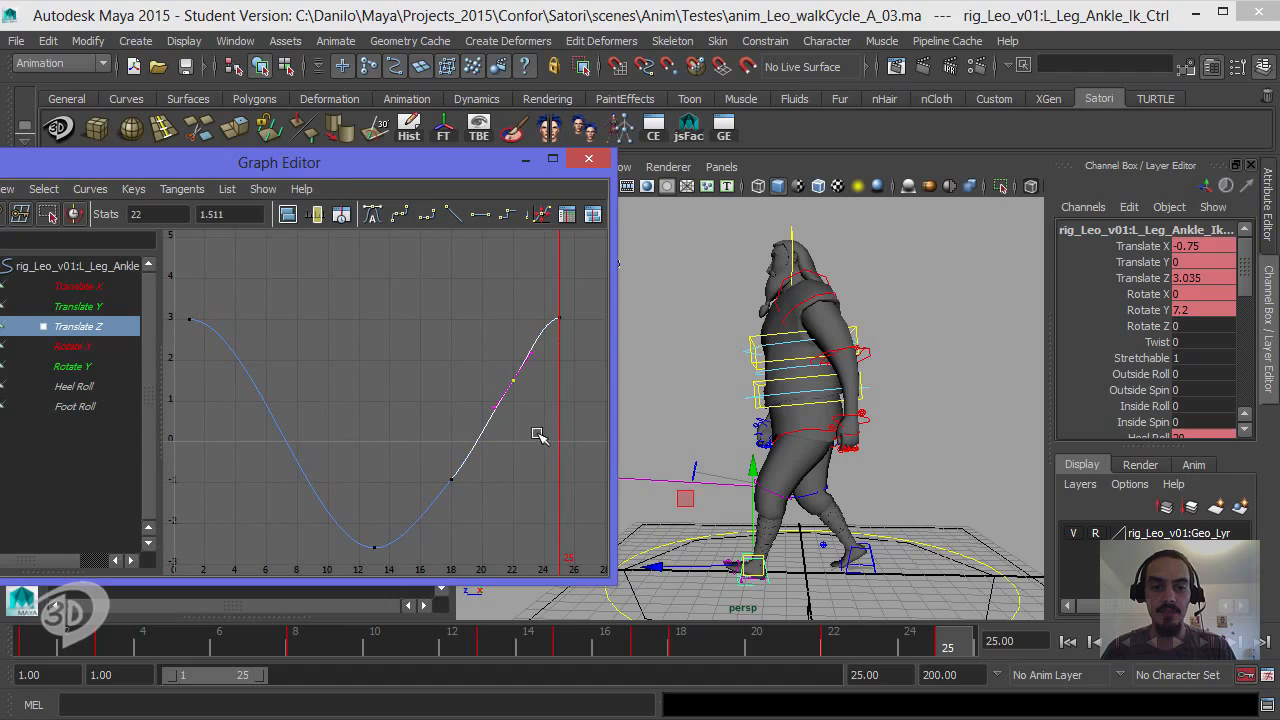
left_click(502, 388)
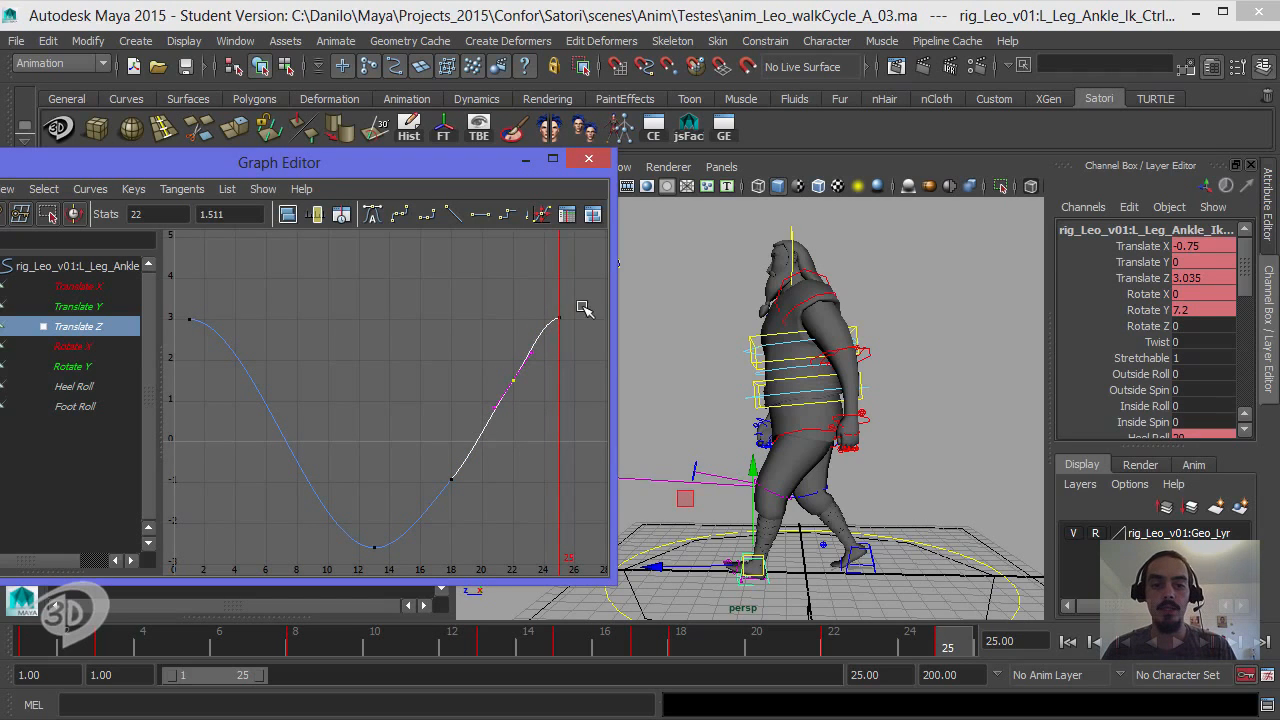
left_click_drag(419, 406, 508, 522)
left_click_drag(466, 337, 548, 448)
left_click_drag(403, 398, 486, 520)
Step: Compare the curves of both ankle IK controls by adding the right one to the selection, then reselect only the left
right_click_drag(770, 494, 905, 615, "alt")
middle_click_drag(905, 615, 875, 561, "alt")
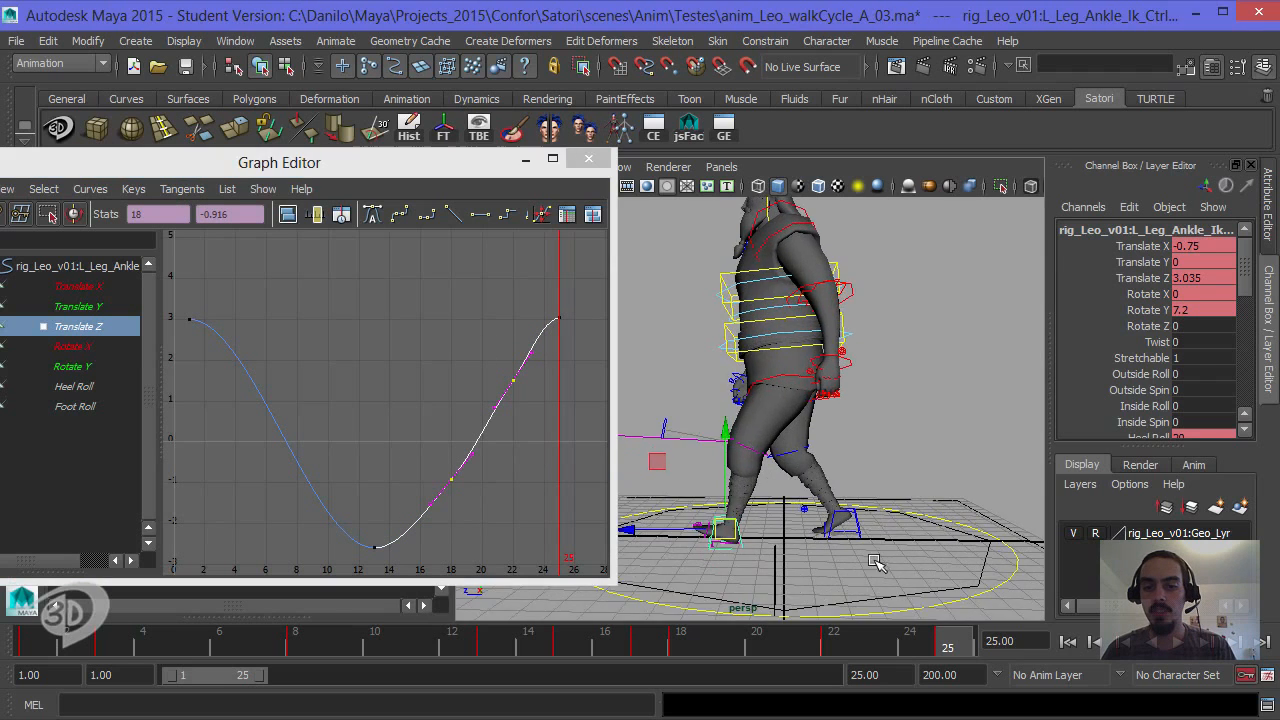
left_click(864, 534, "shift")
middle_click_drag(752, 473, 760, 487, "alt")
right_click_drag(760, 487, 740, 481, "alt")
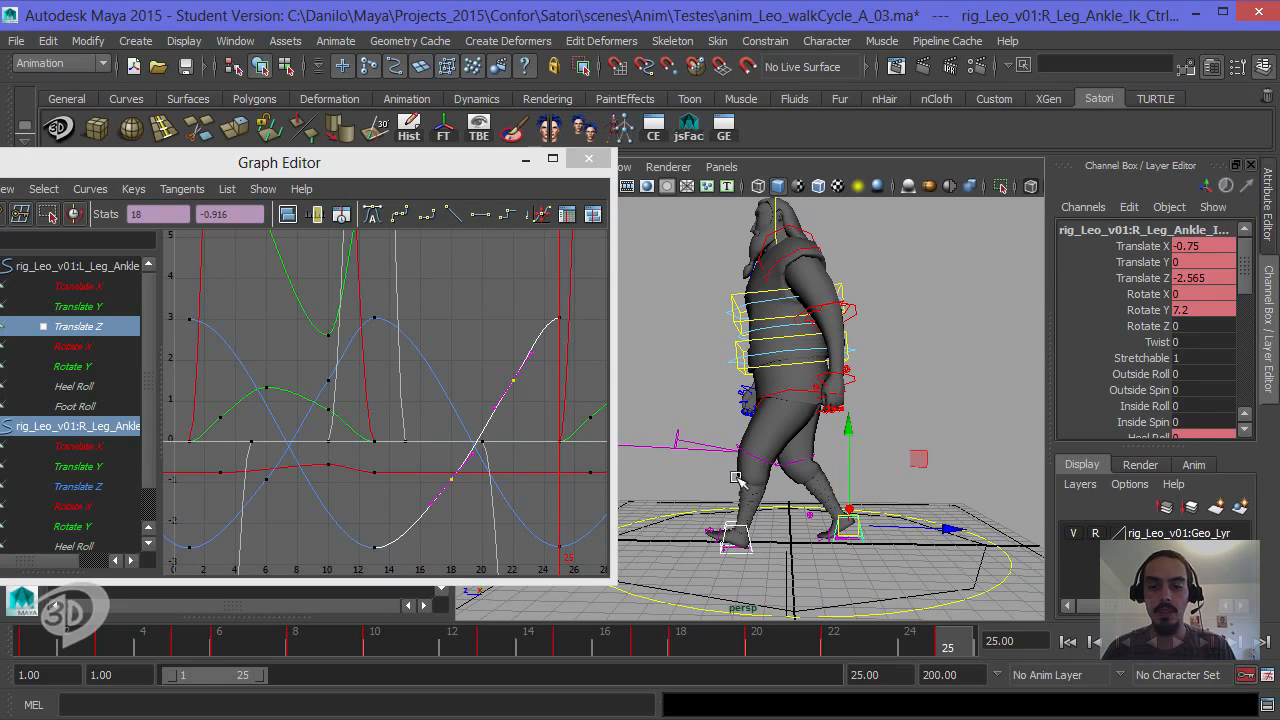
left_click(786, 572)
left_click(738, 546)
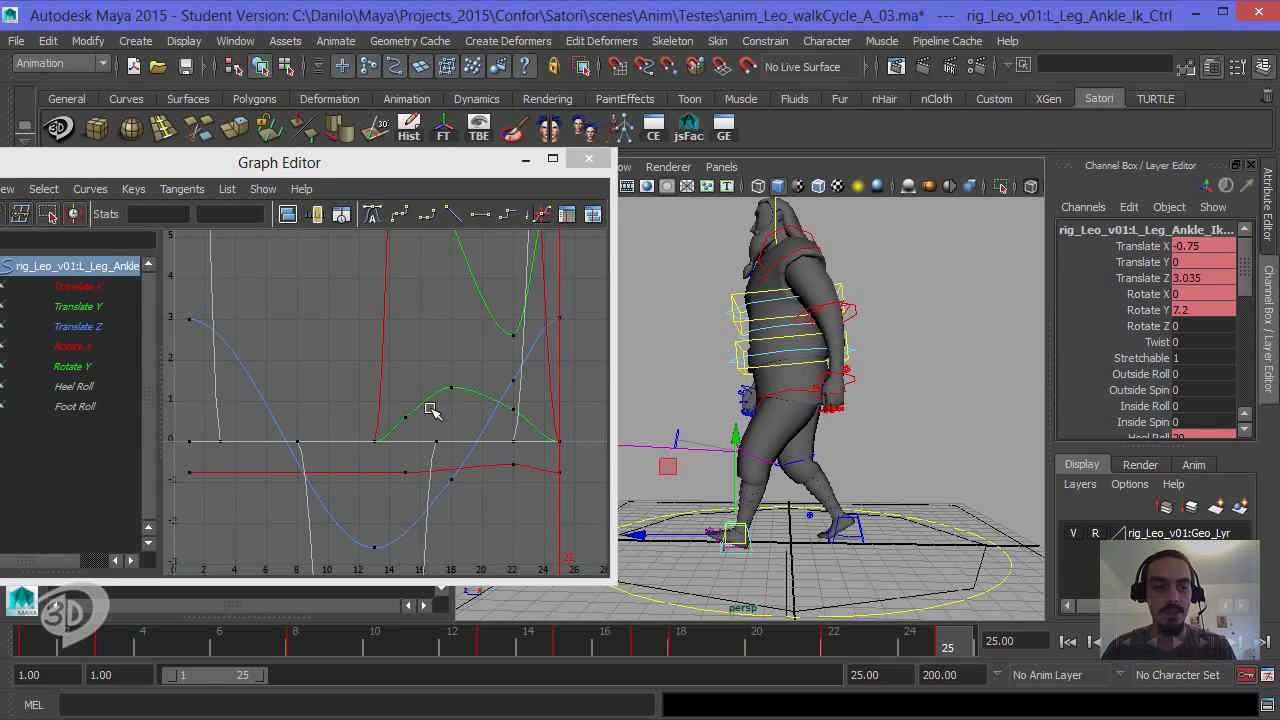
Step: Delete the left ankle's Translate Z keys at frames 18 and 22, then scrub through the walk cycle
left_click(104, 330)
key("f")
left_click_drag(430, 312, 543, 514)
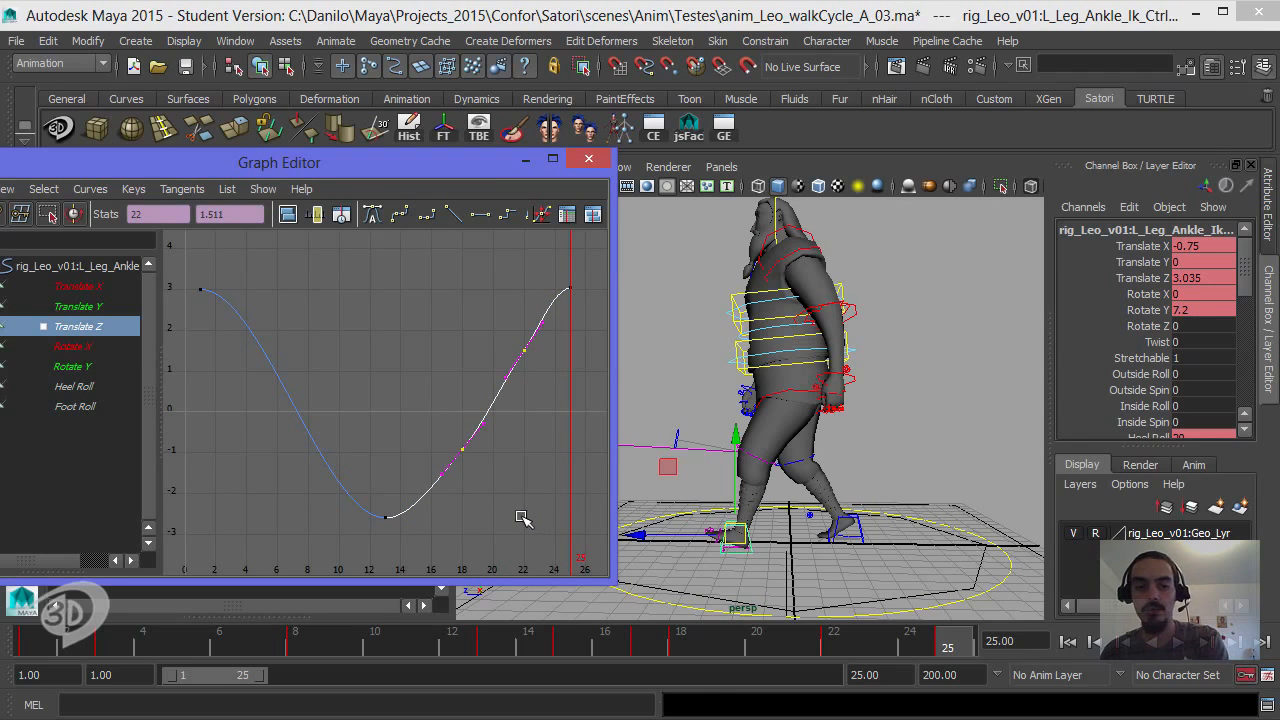
left_click(521, 517)
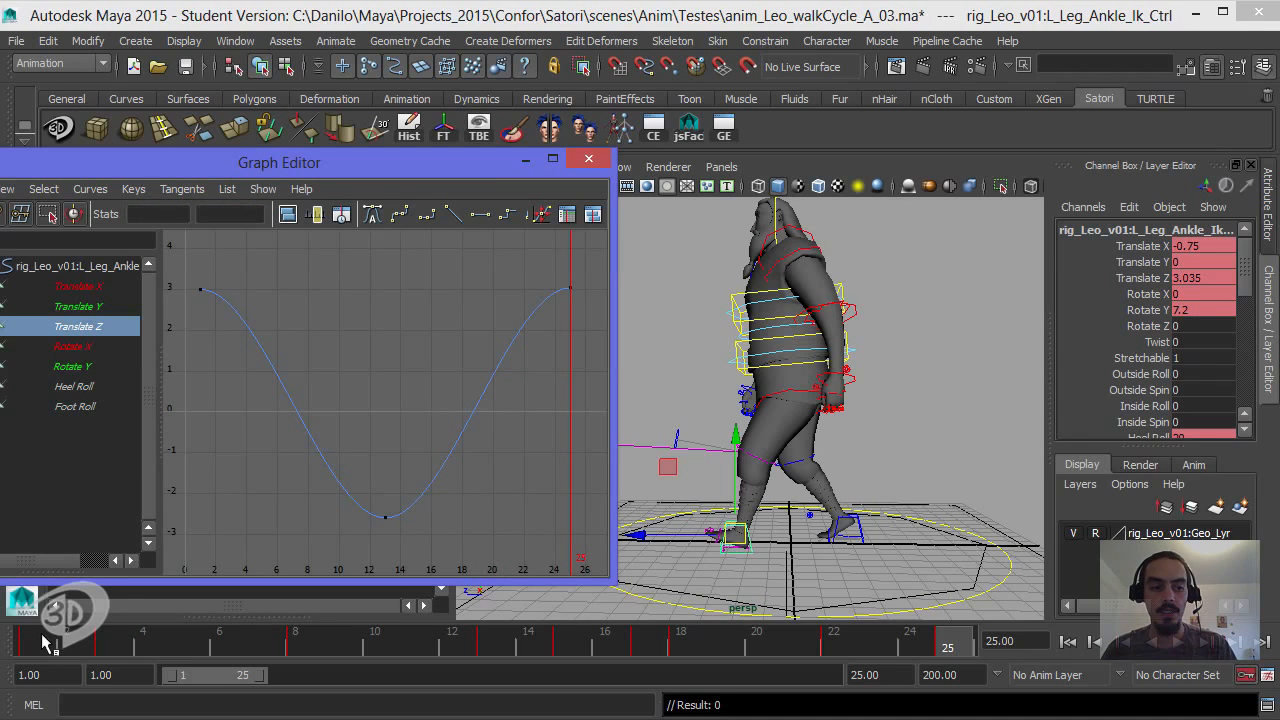
left_click_drag(44, 650, 1015, 670)
Step: Delete the right ankle IK control's Translate Z keys at frames 6, 10, 30 and 34
left_click(866, 540)
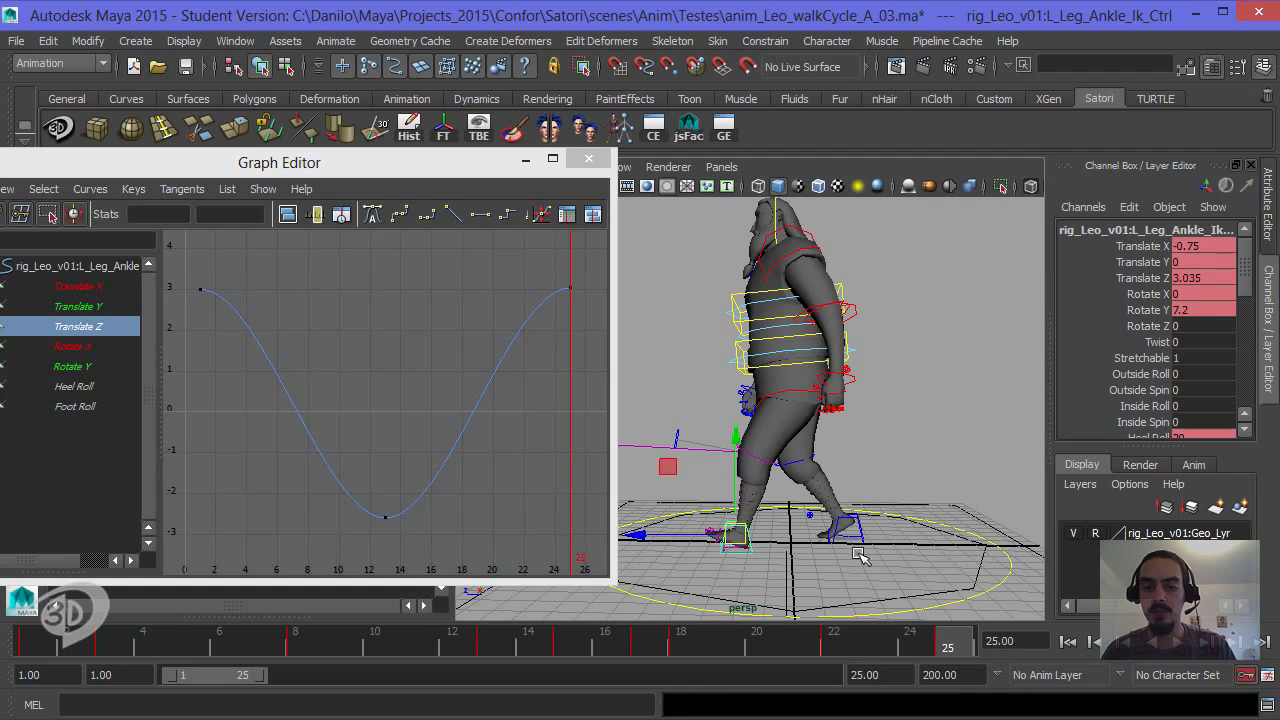
left_click(483, 410)
key("a")
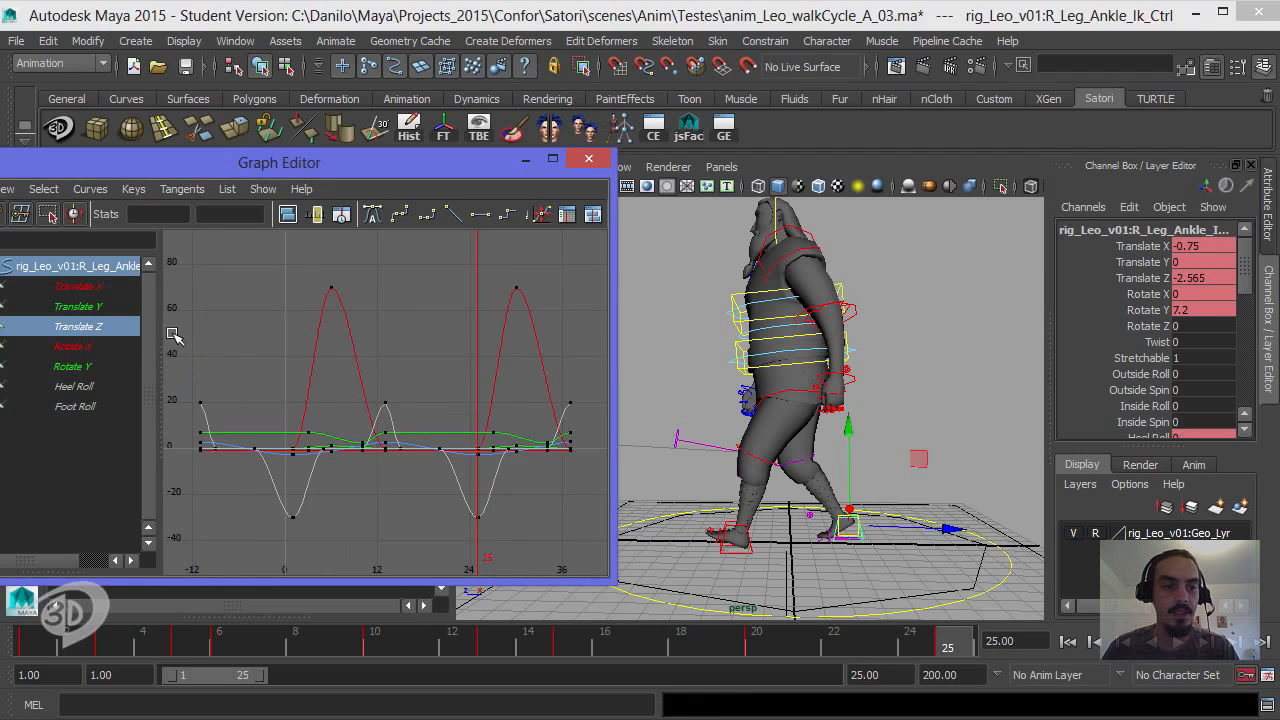
left_click(100, 326)
key("f")
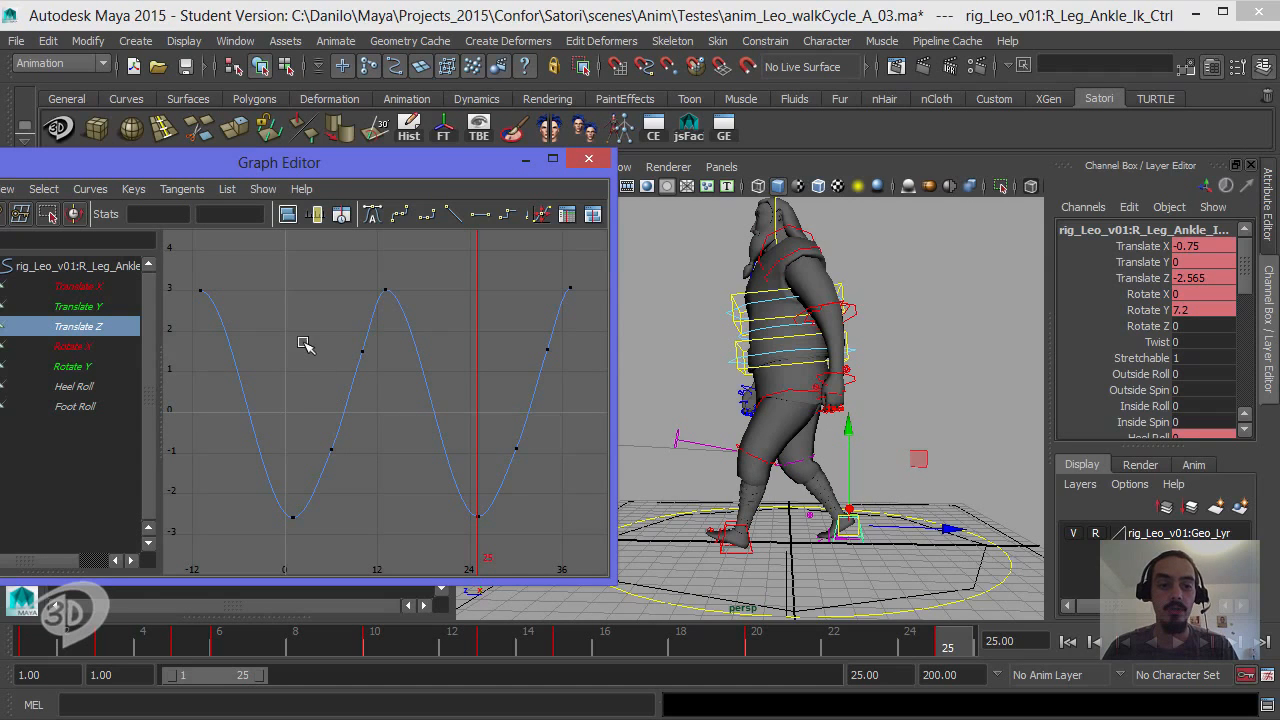
left_click_drag(306, 336, 565, 482)
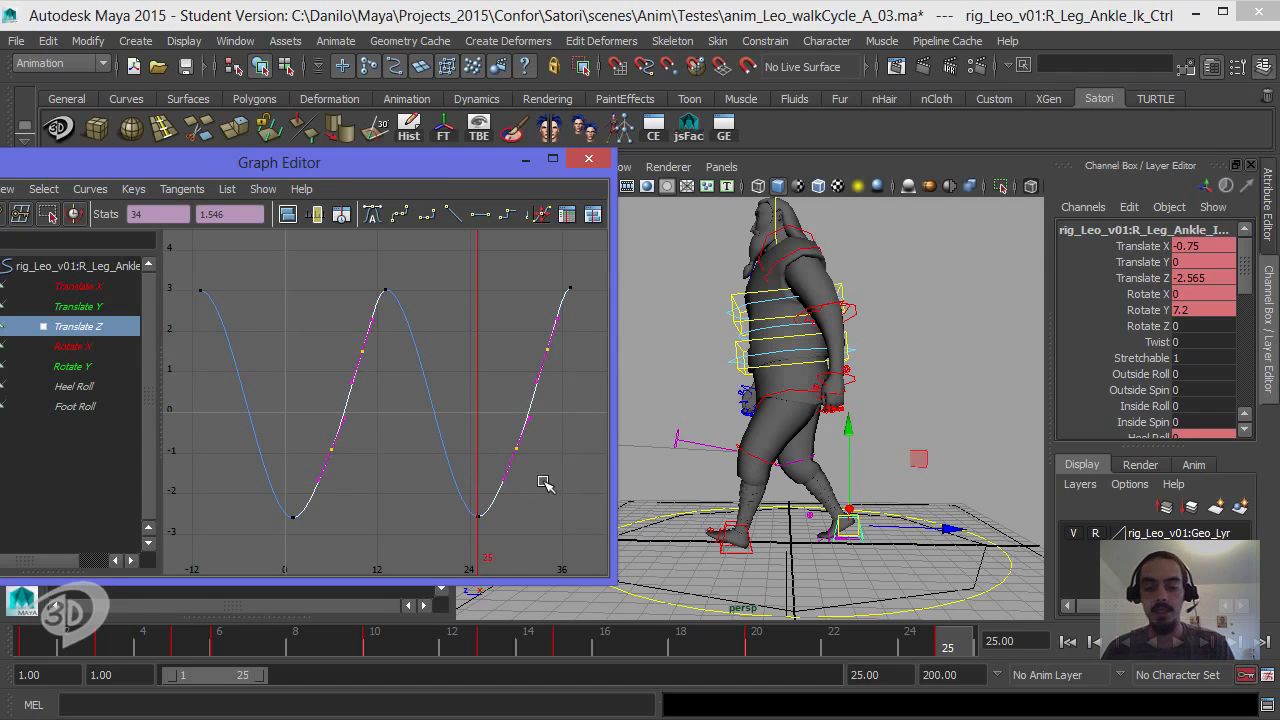
left_click(540, 471)
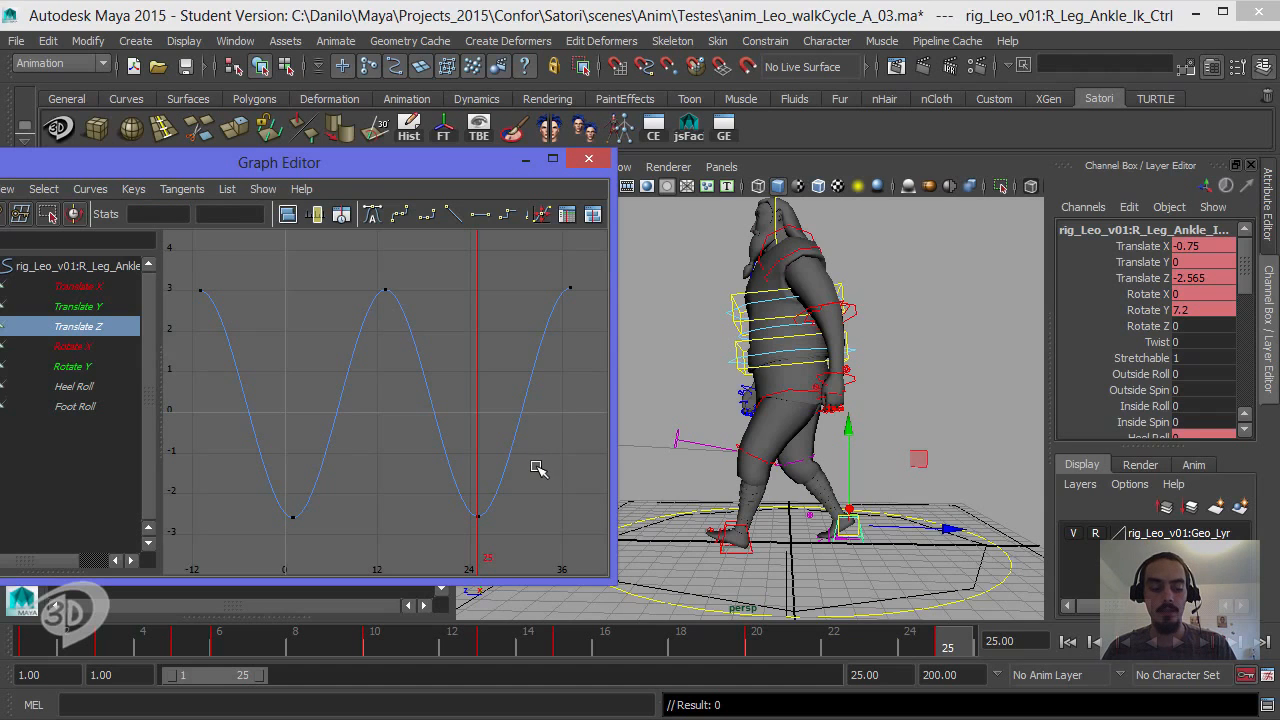
Step: Undo the right ankle's key deletion and the latest selection changes, returning to the left ankle IK control
key("ctrl+z")
key("ctrl+z")
key("ctrl+z")
key("ctrl+z")
key("ctrl+z")
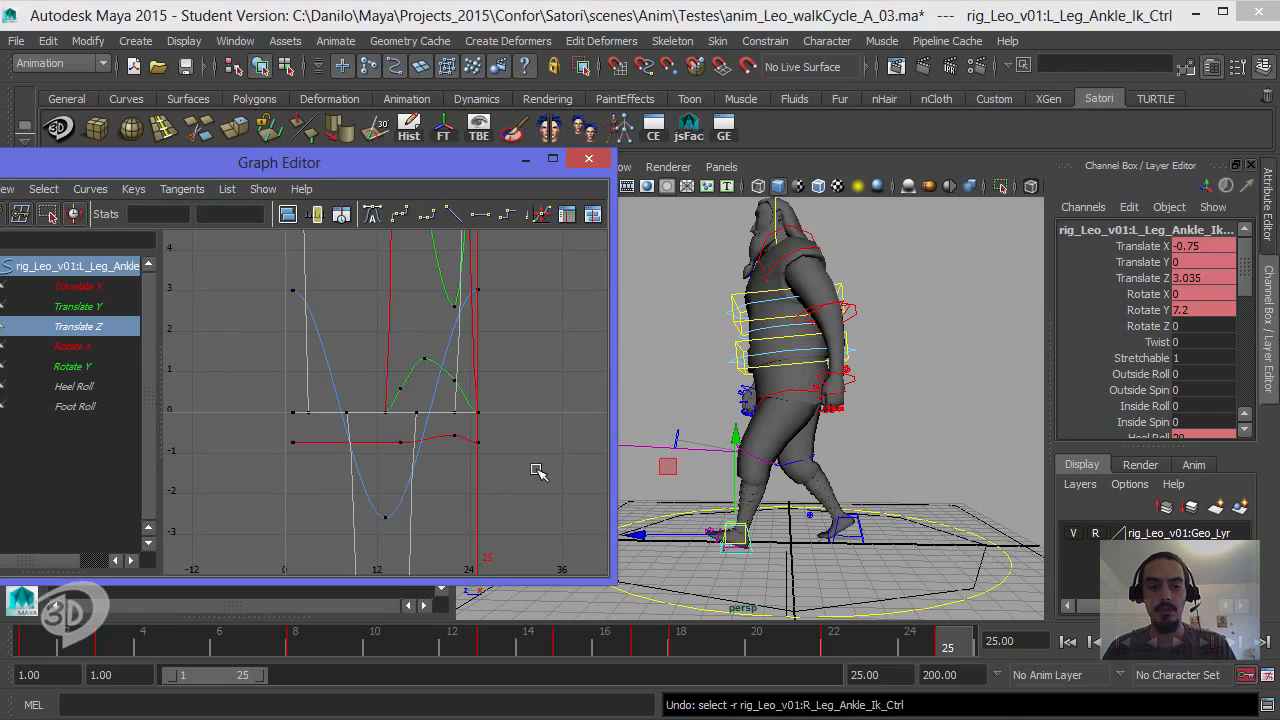
left_click(890, 429)
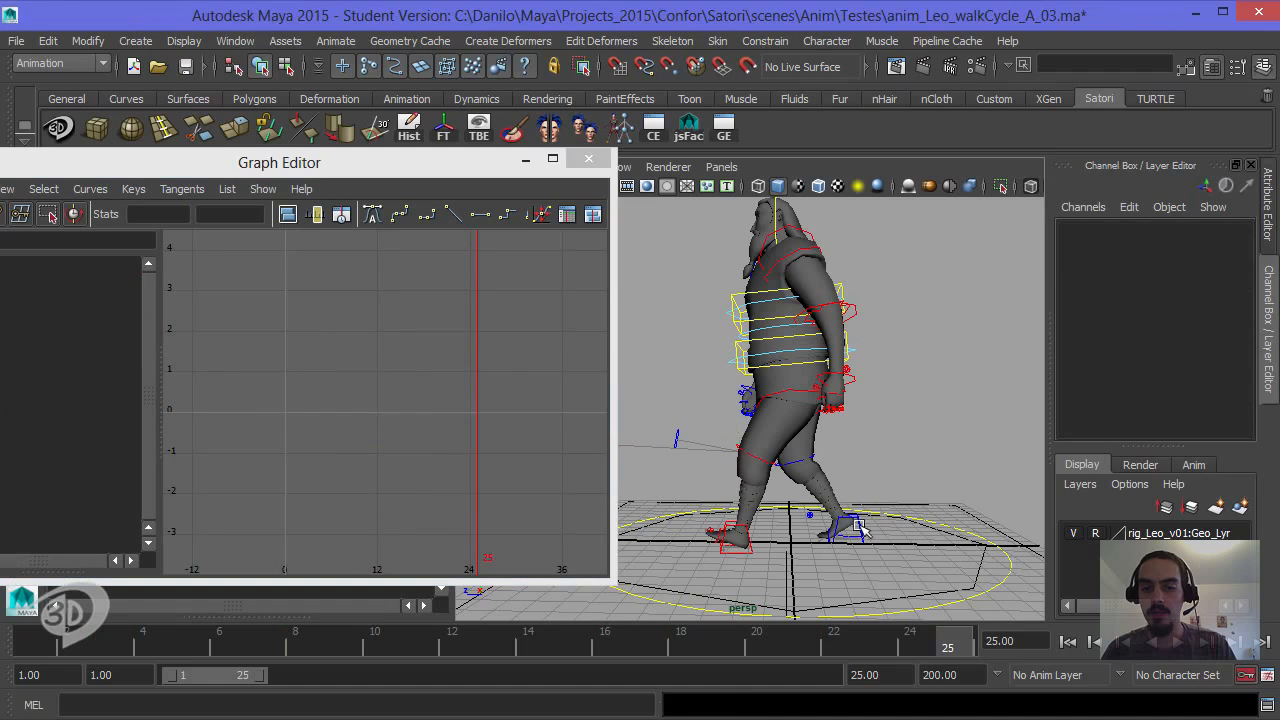
left_click(858, 528)
left_click(746, 550)
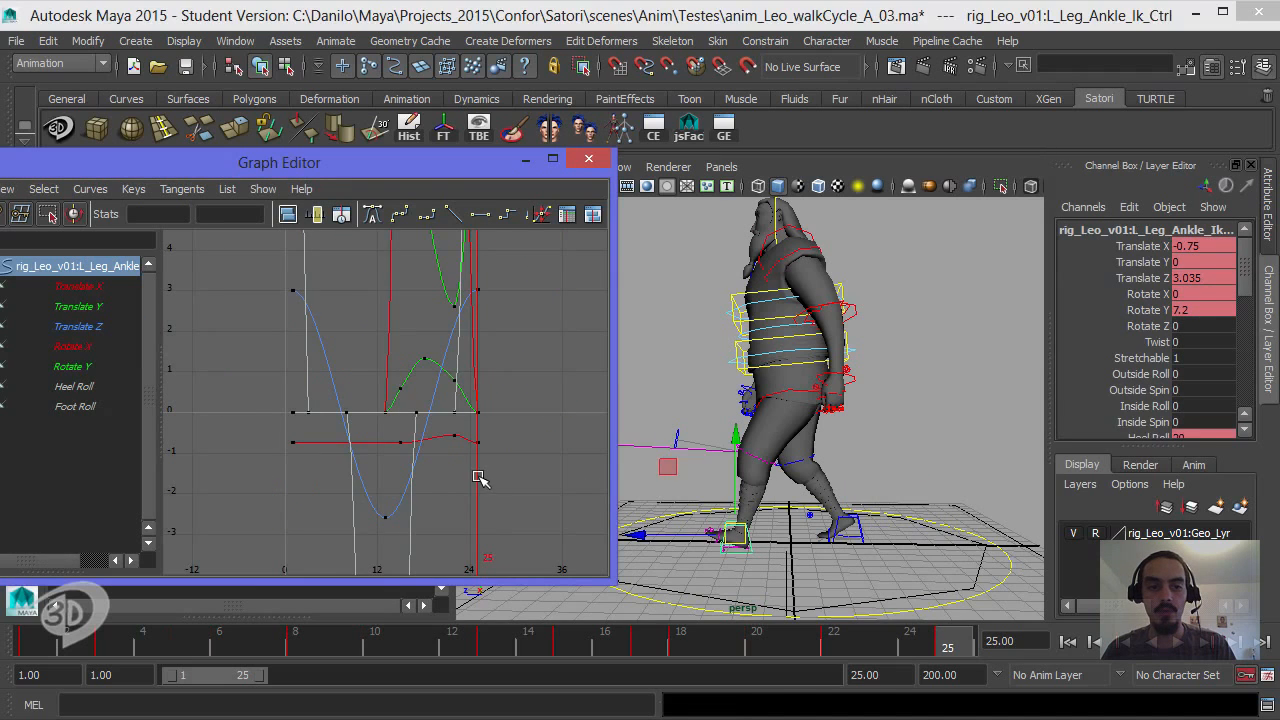
key("ctrl+z")
key("ctrl+z")
key("ctrl+z")
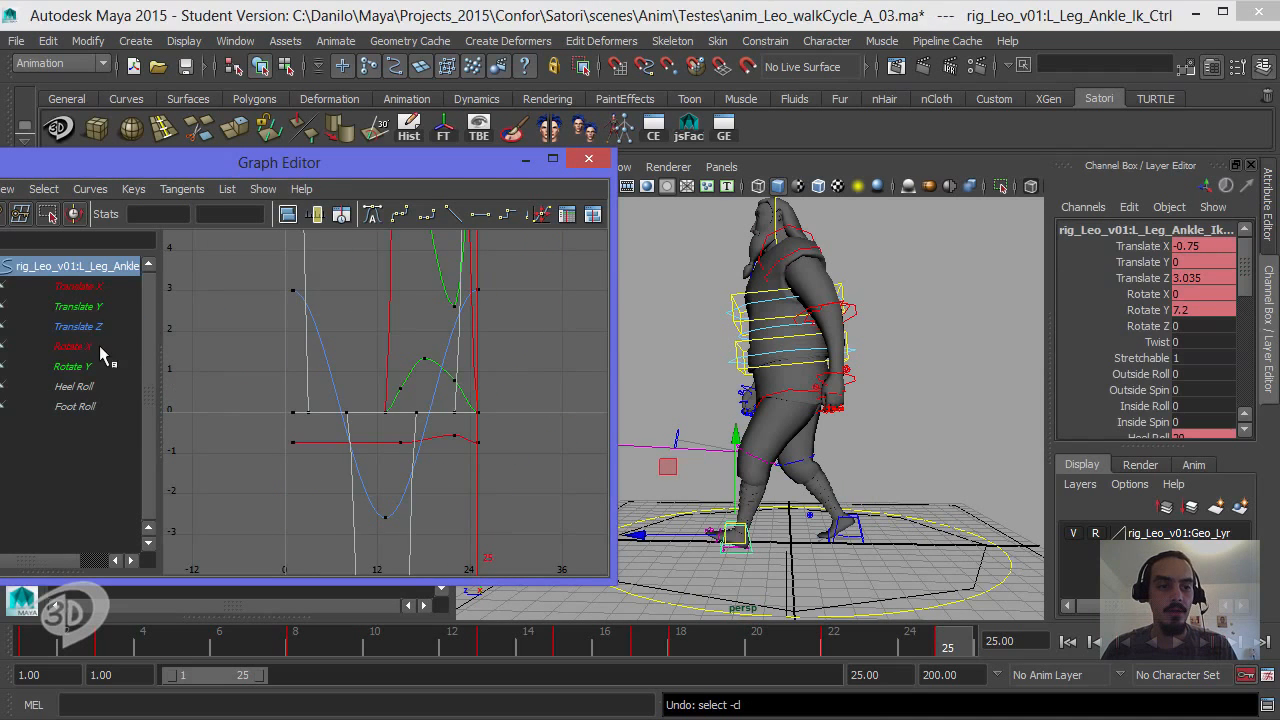
Step: Restore the left ankle's deleted Translate Z keys, then delete only the key at frame 22
left_click(95, 326)
key("ctrl+z")
key("ctrl+z")
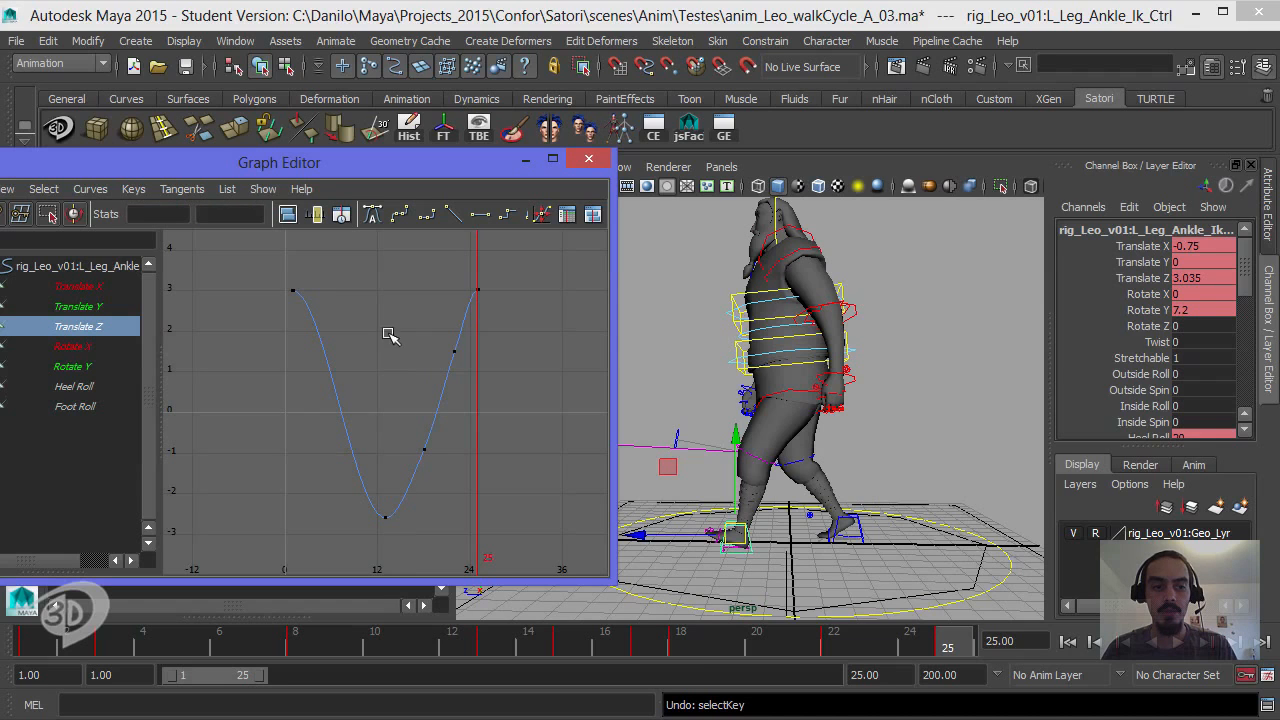
left_click_drag(389, 330, 552, 398)
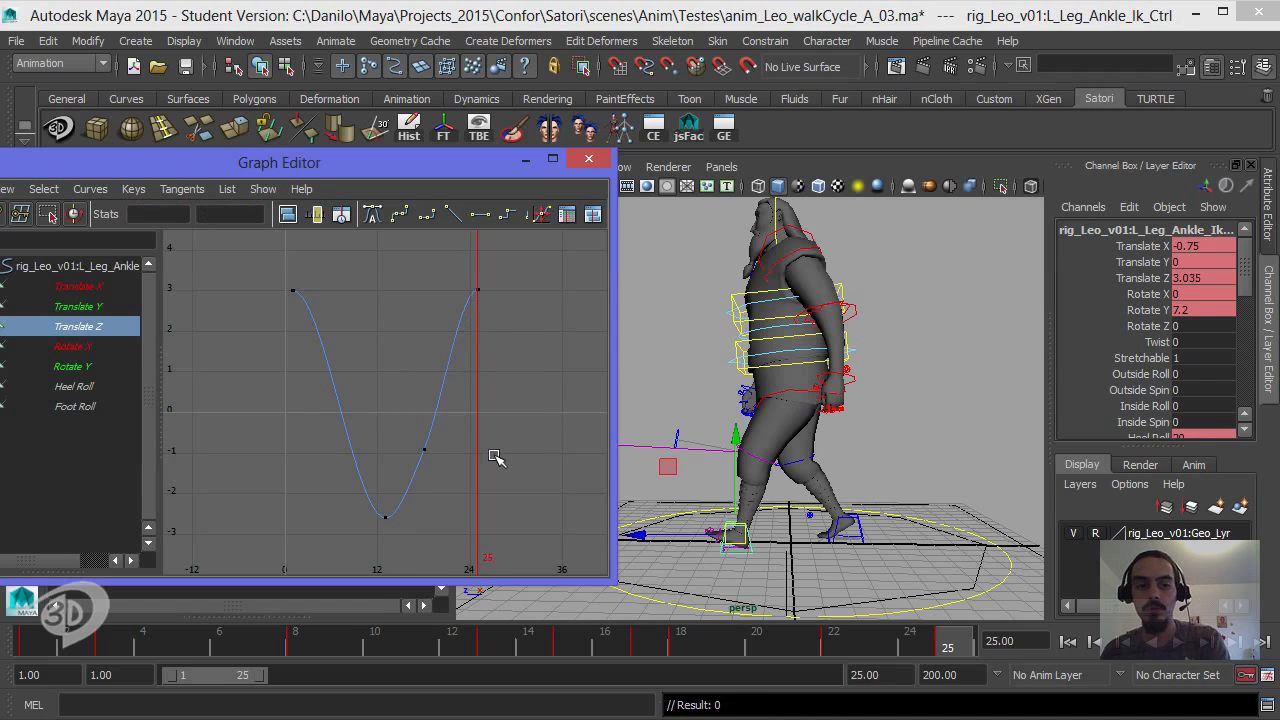
Step: Delete the right ankle IK control's Translate Z keys at frames 34 and 10
left_click(852, 524)
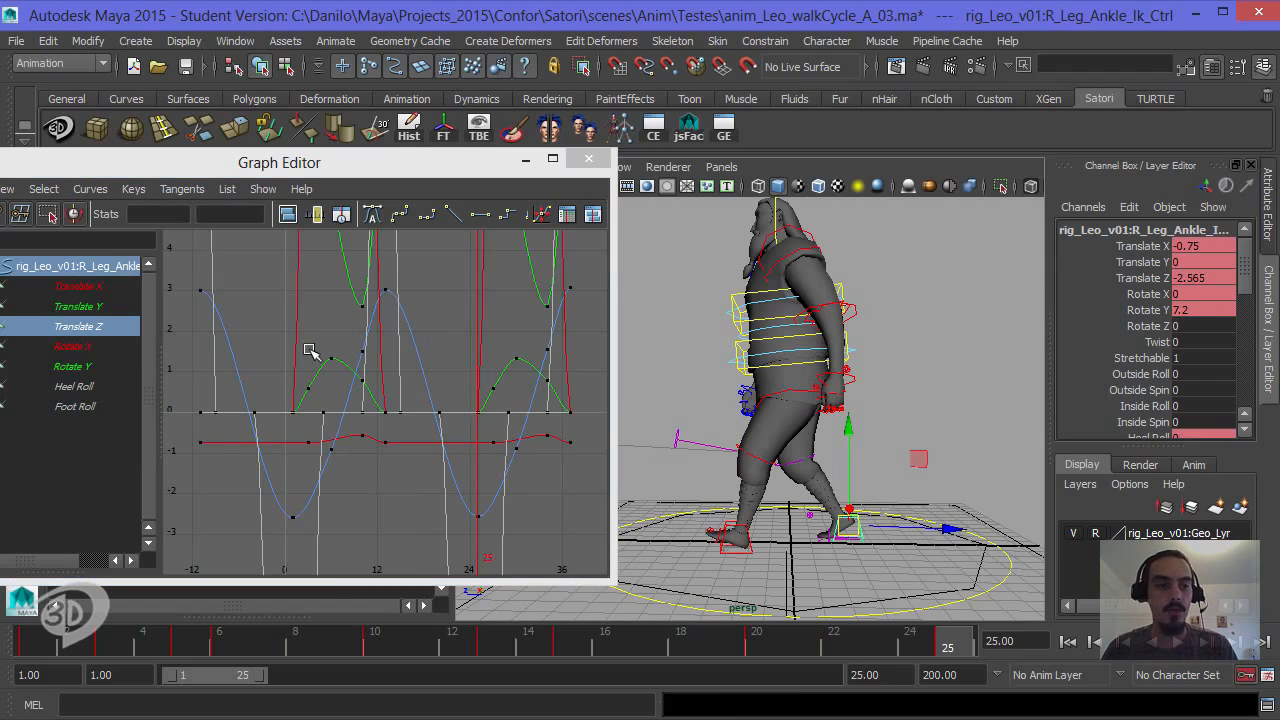
left_click(104, 327)
left_click_drag(500, 328, 564, 388)
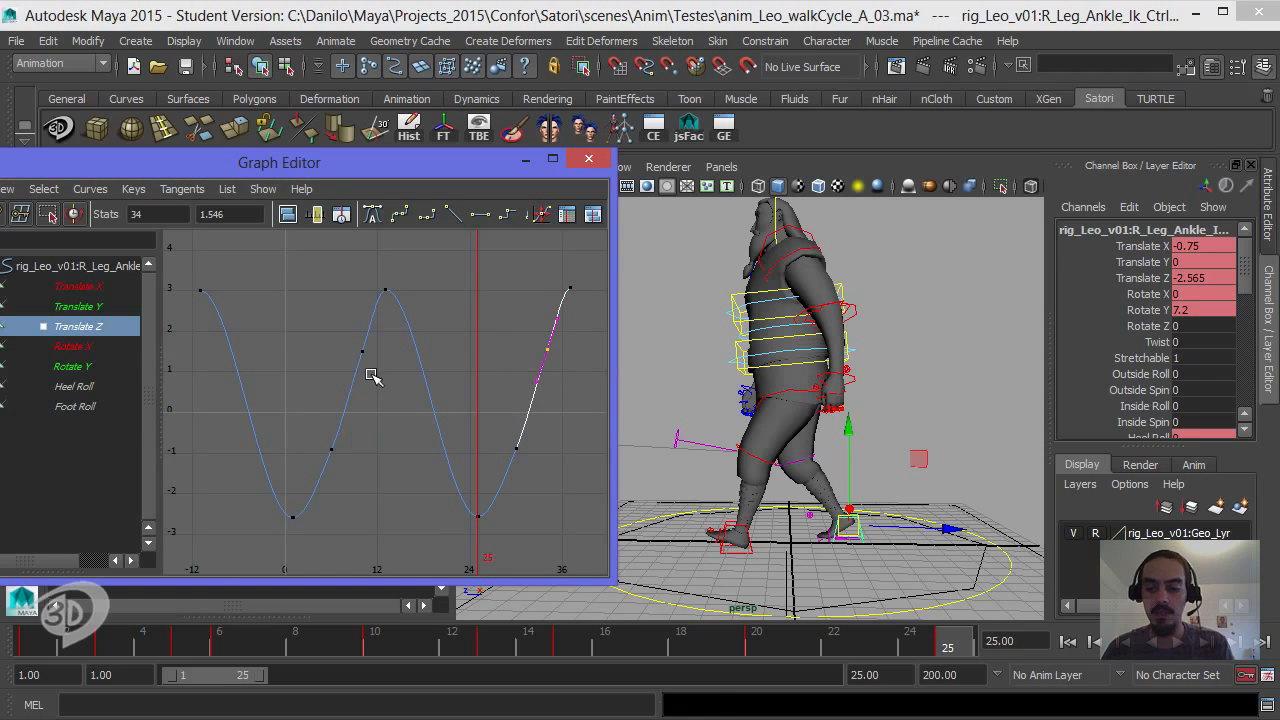
key("Delete")
left_click_drag(342, 325, 403, 380)
key("Delete")
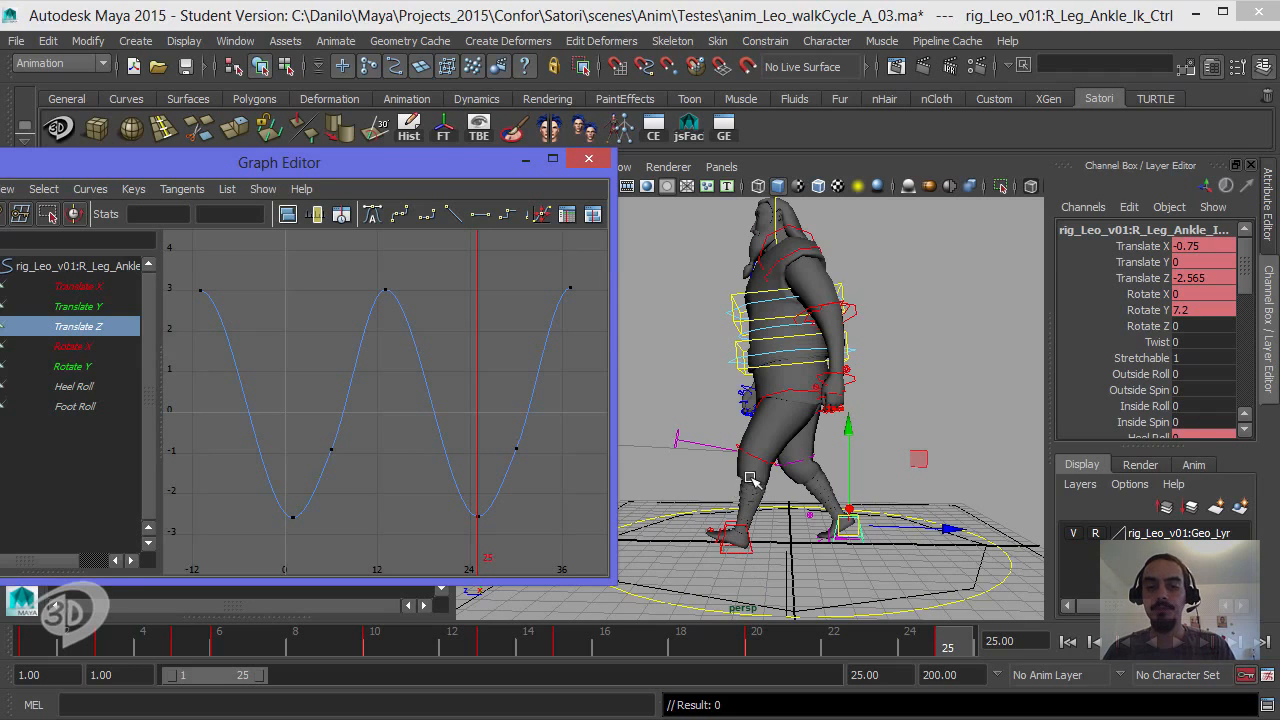
Step: Try rotating the Spine_ChestA control about its Y axis, then undo the rotation
left_click(737, 365)
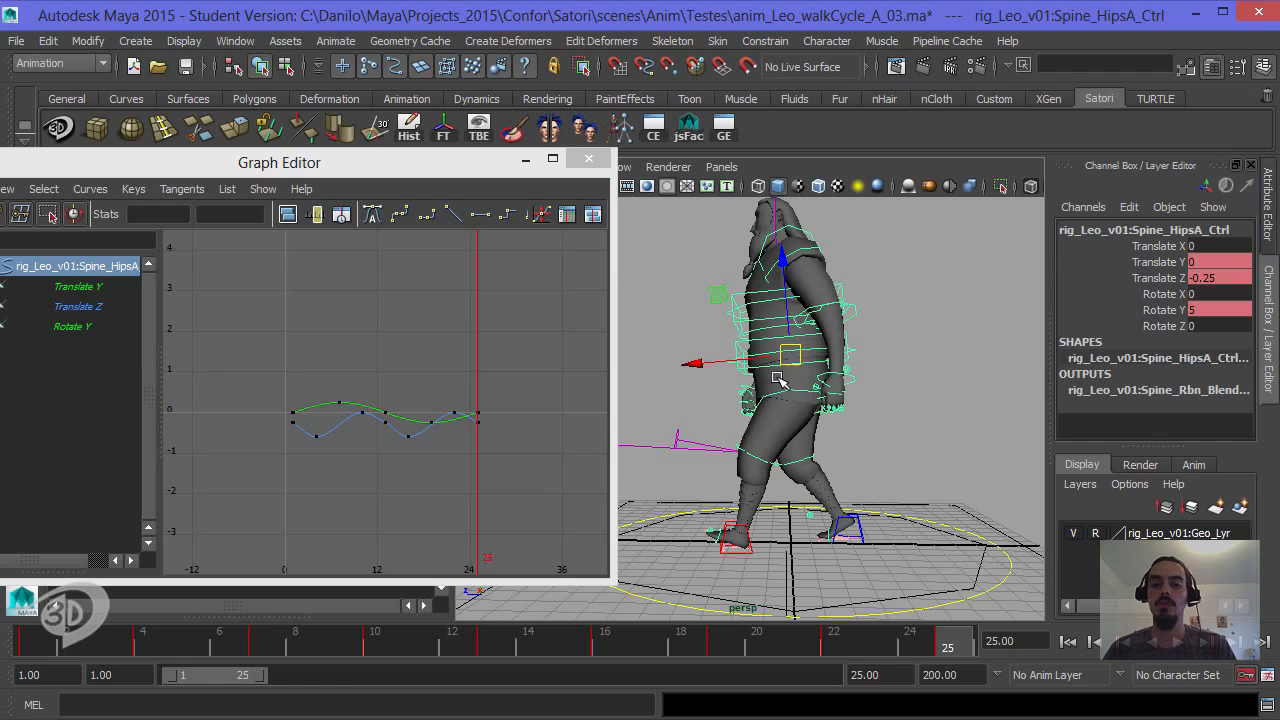
left_click(720, 326)
left_click(737, 333)
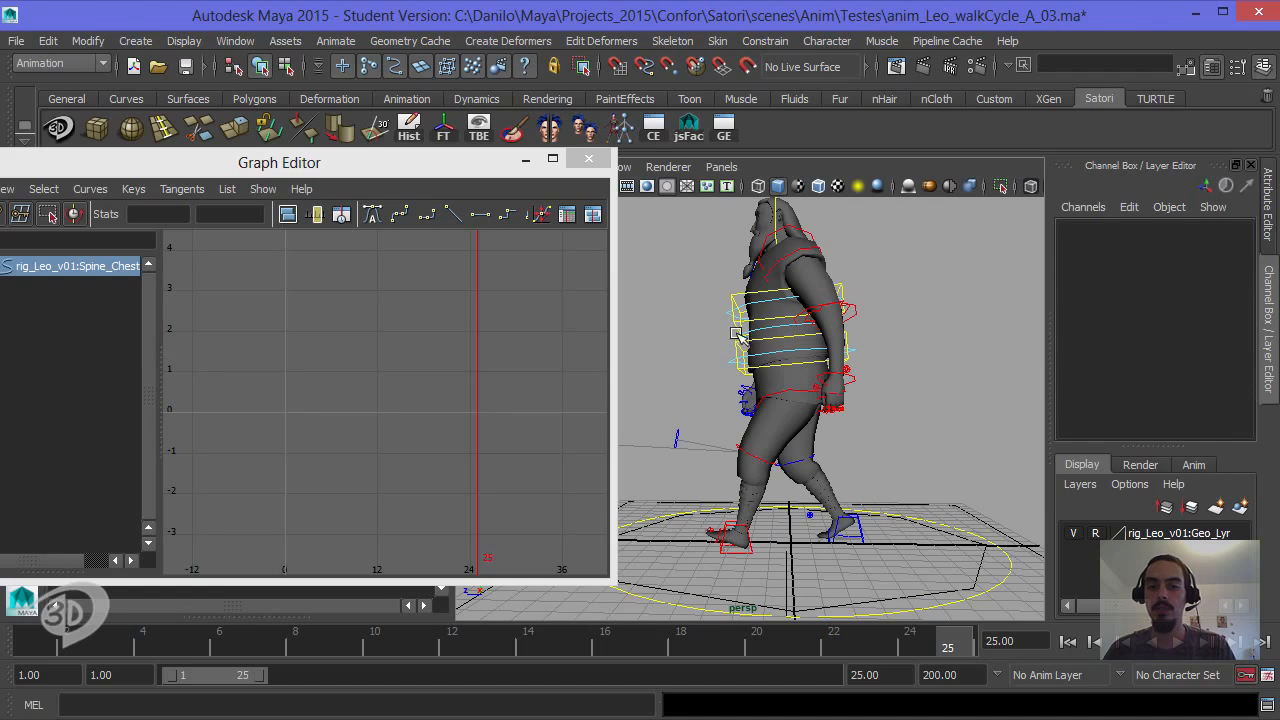
key("e")
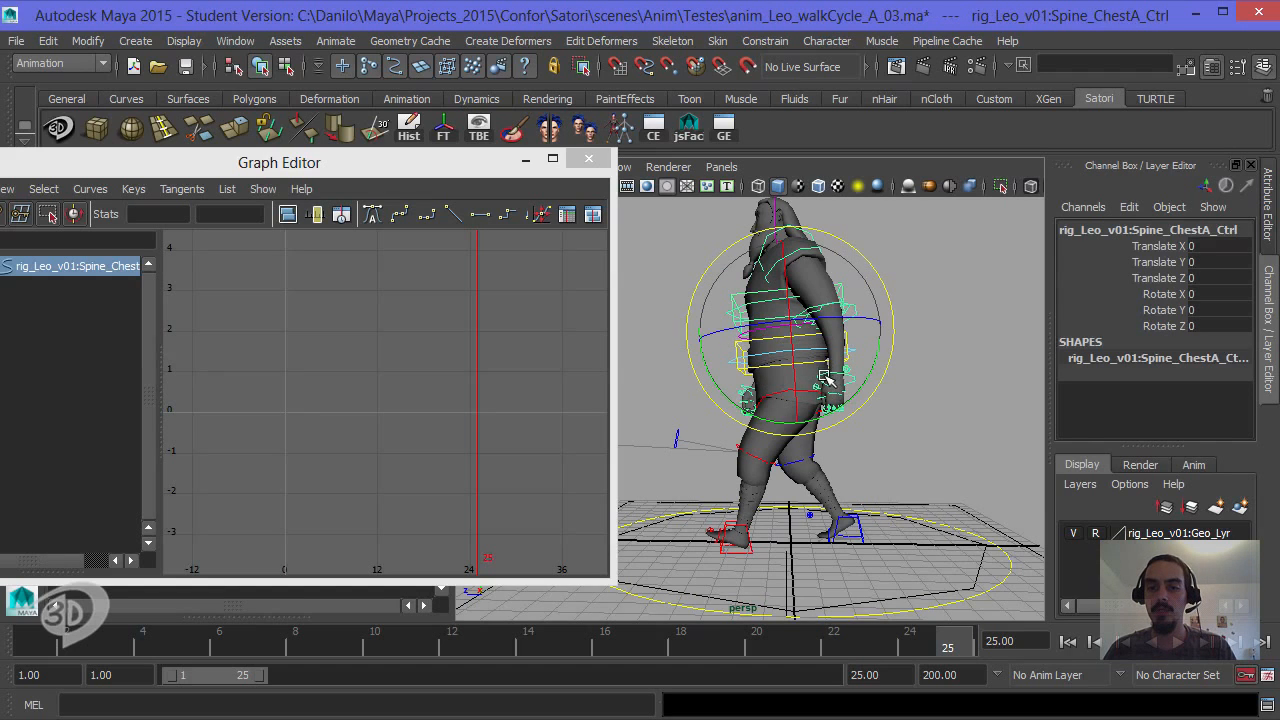
left_click_drag(865, 373, 882, 376)
key("ctrl+z")
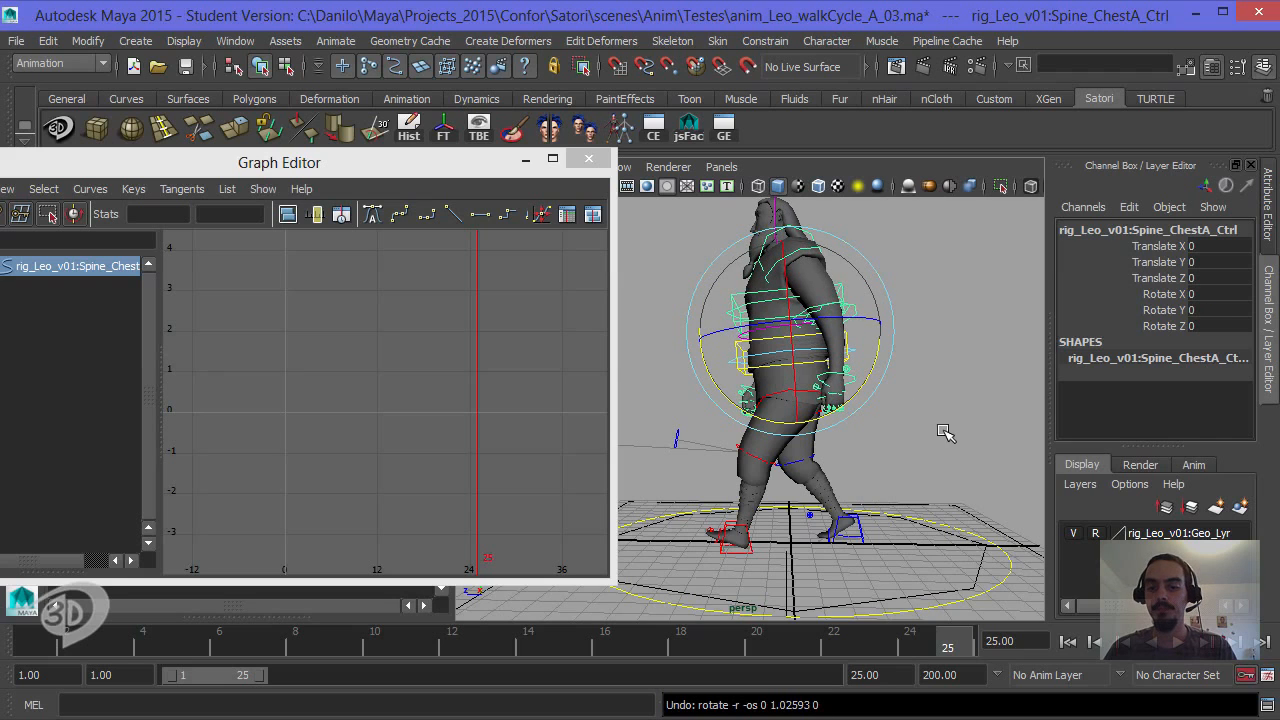
Step: At frame 1, set the Spine_HipsA control's Translate X to 0.7, checking the pose against the walk reference chart
left_click(1068, 641)
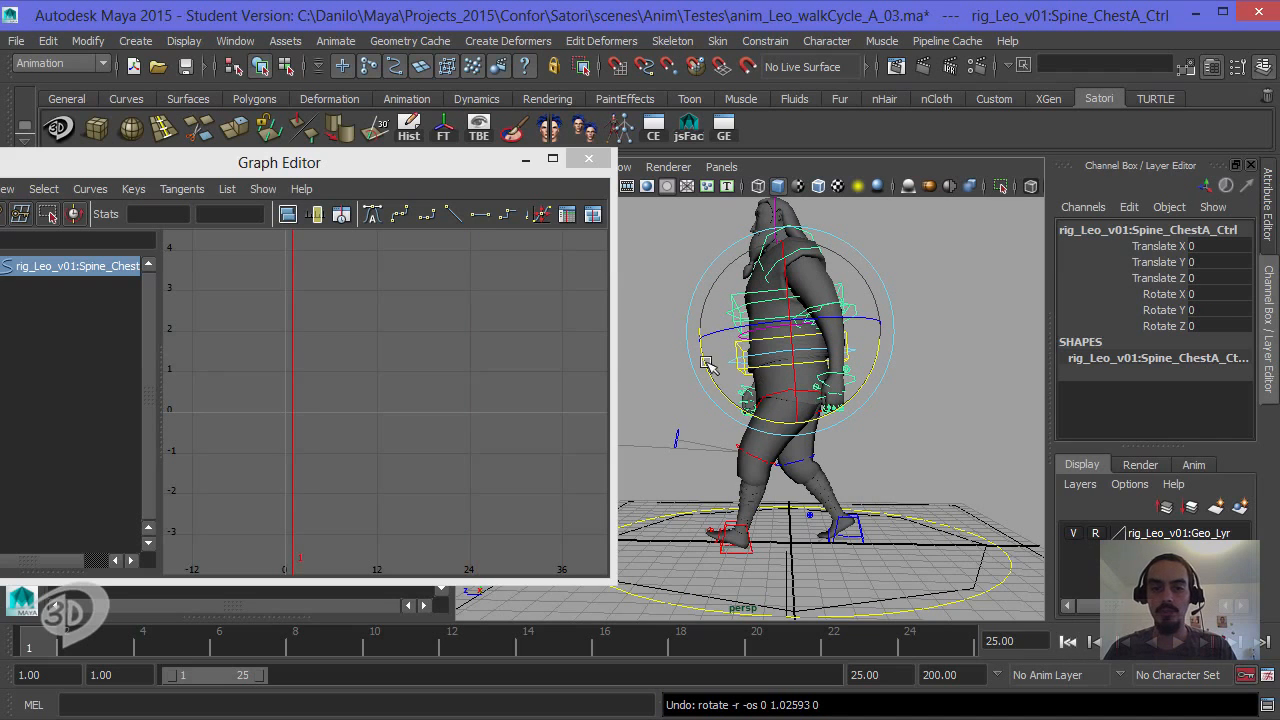
left_click(944, 407)
left_click(736, 343)
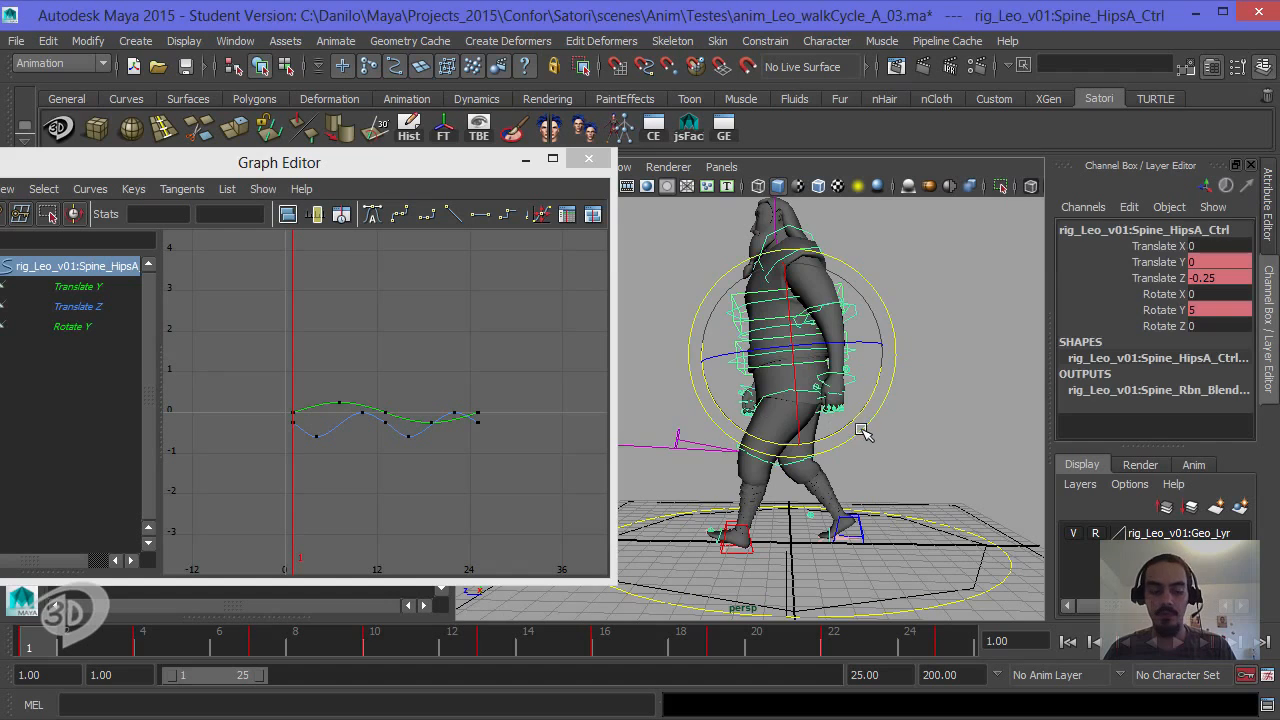
key("w")
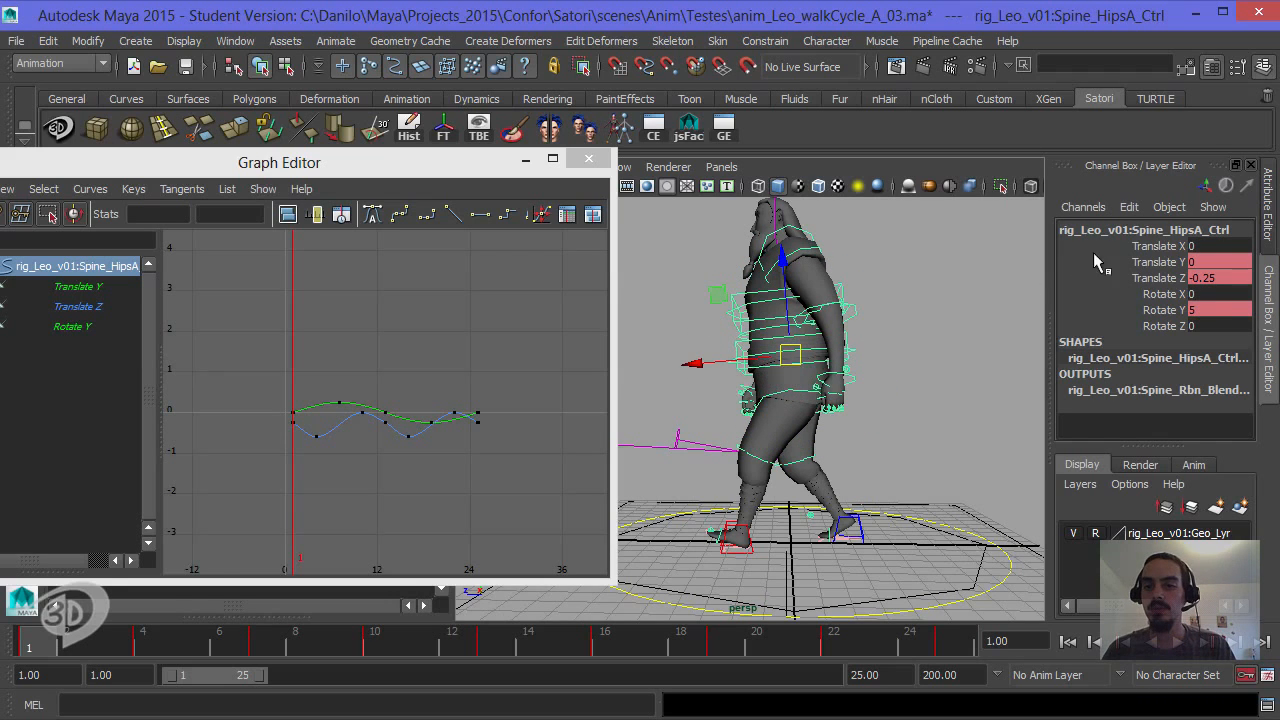
left_click(1138, 246)
middle_click_drag(834, 399, 816, 424)
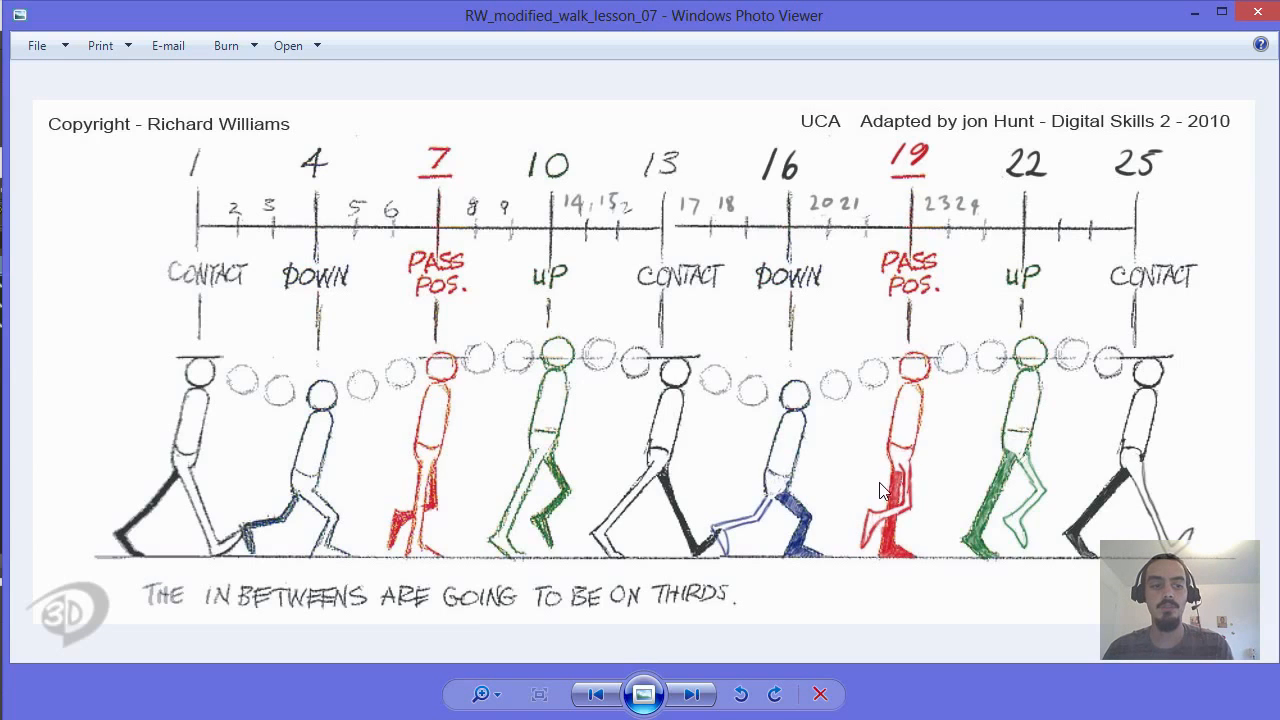
left_click(1193, 13)
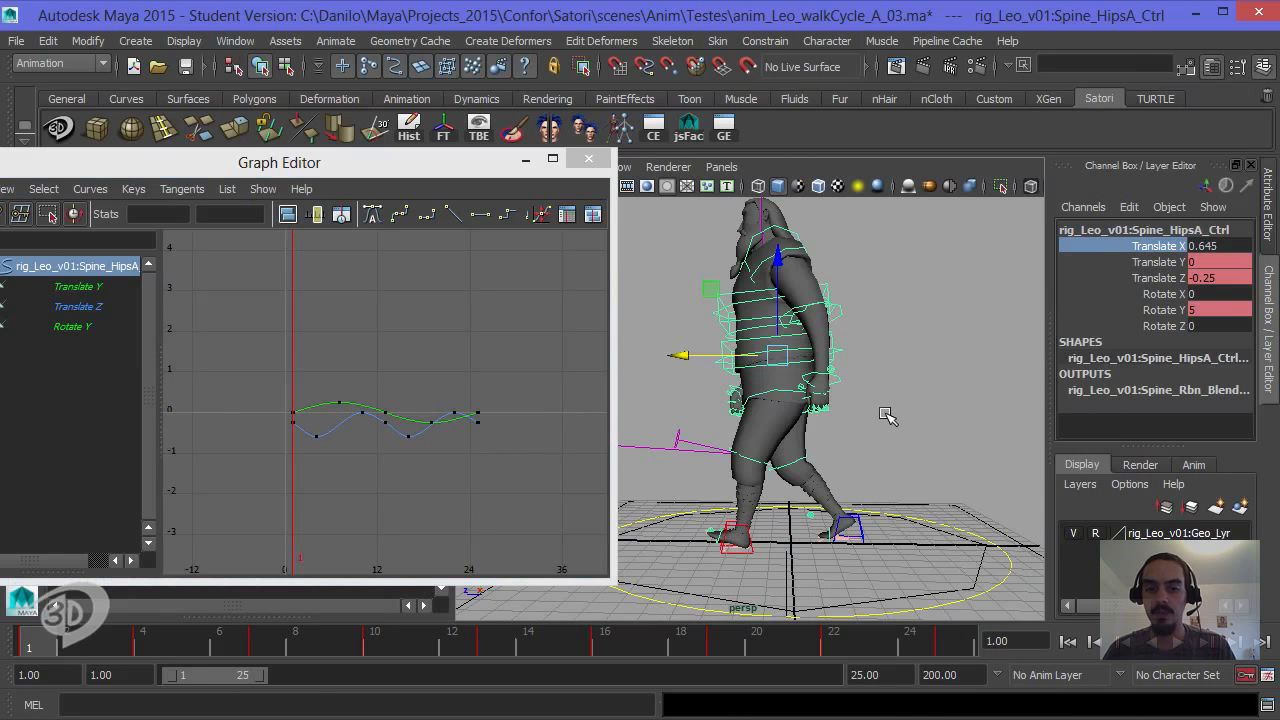
middle_click_drag(880, 418, 880, 423)
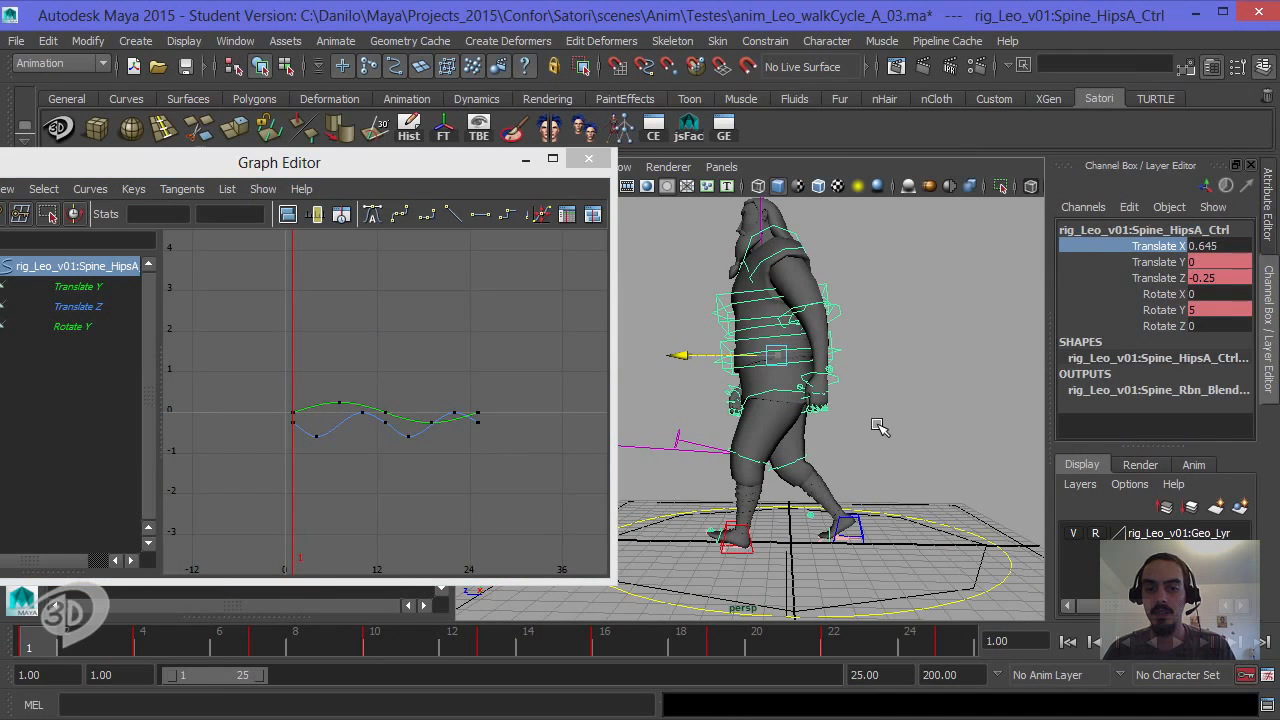
left_click(1234, 247)
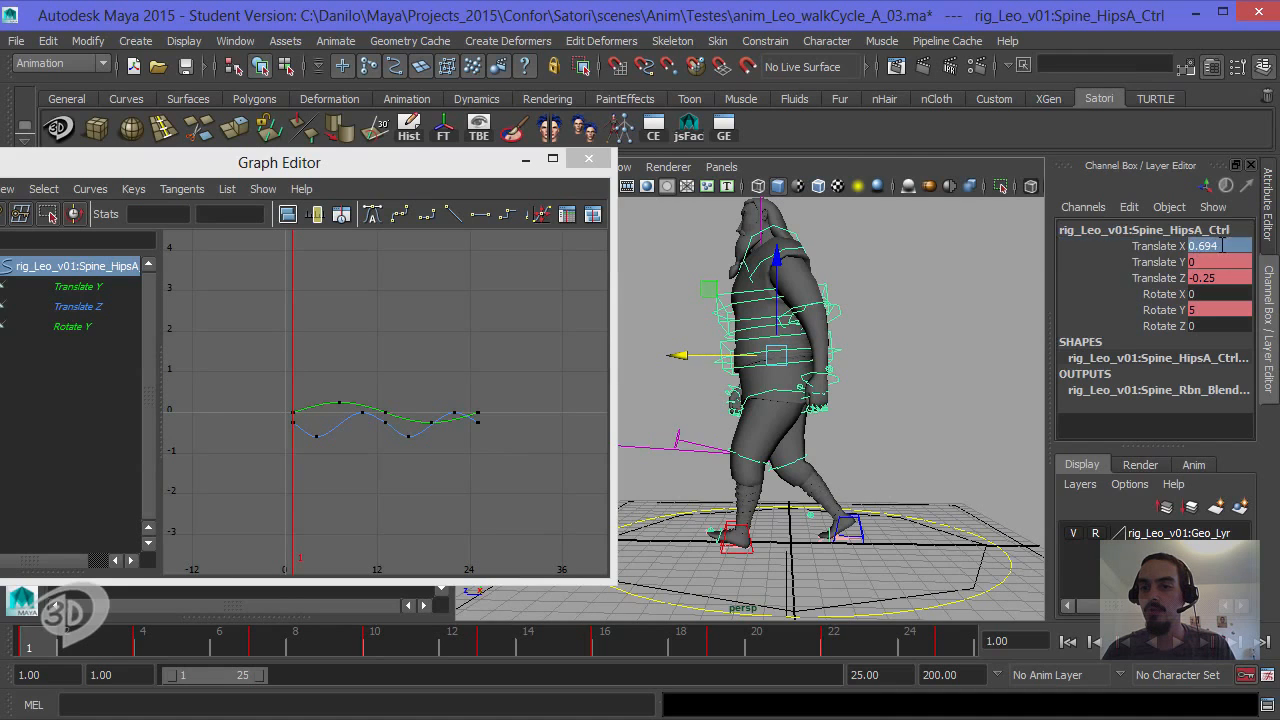
type("0.")
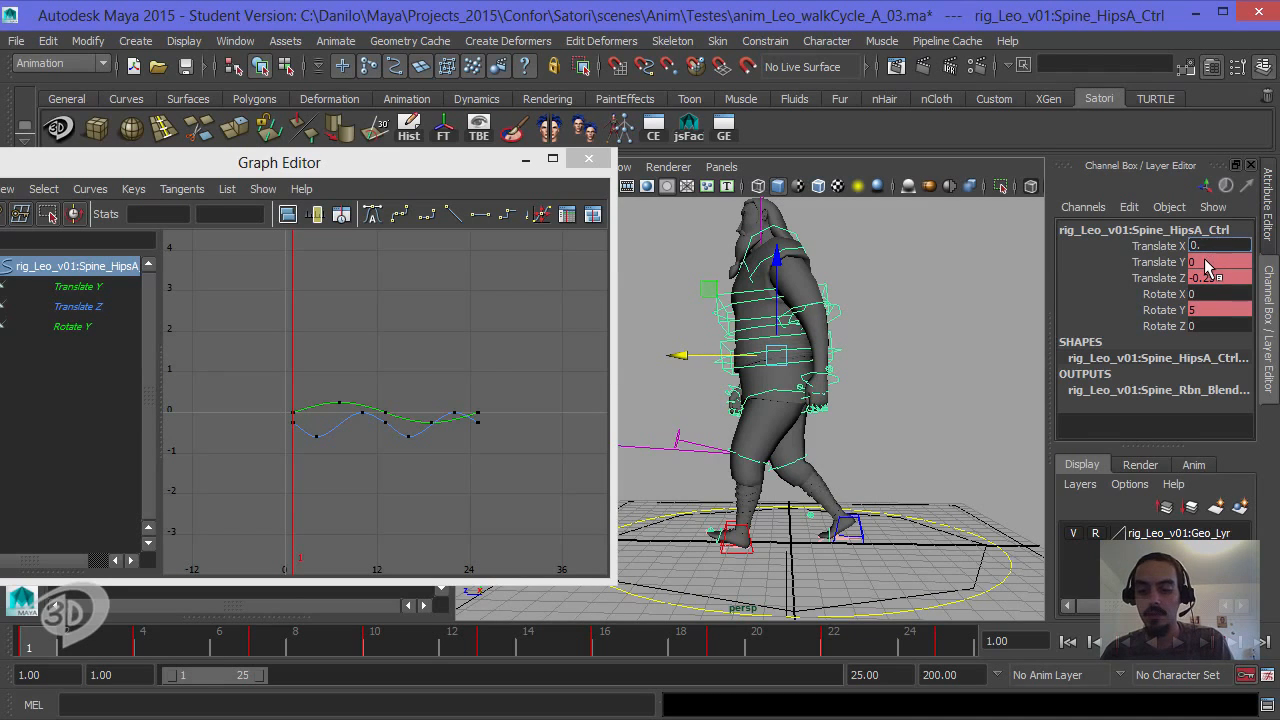
type("7")
key("Return")
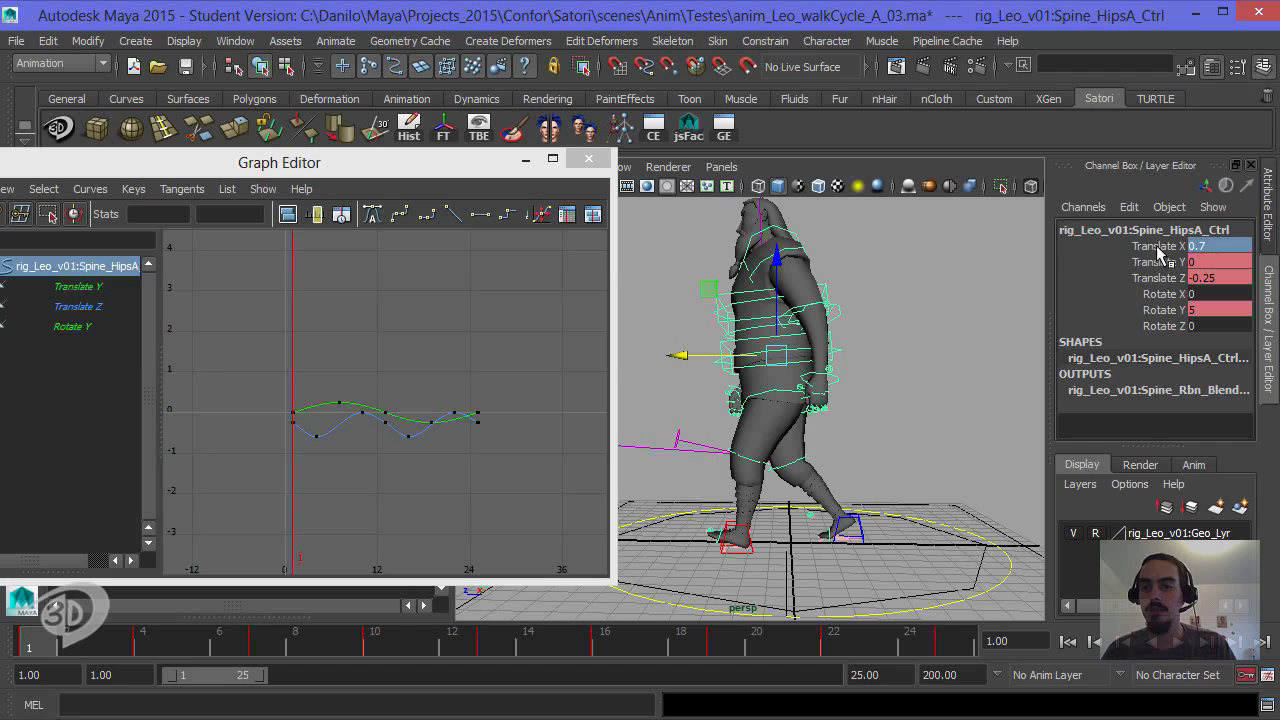
Step: Key only the hips control's Translate X channel at frames 1 and 25 with the value 0.7
left_click(1158, 253)
right_click(1158, 253)
left_click(1190, 33)
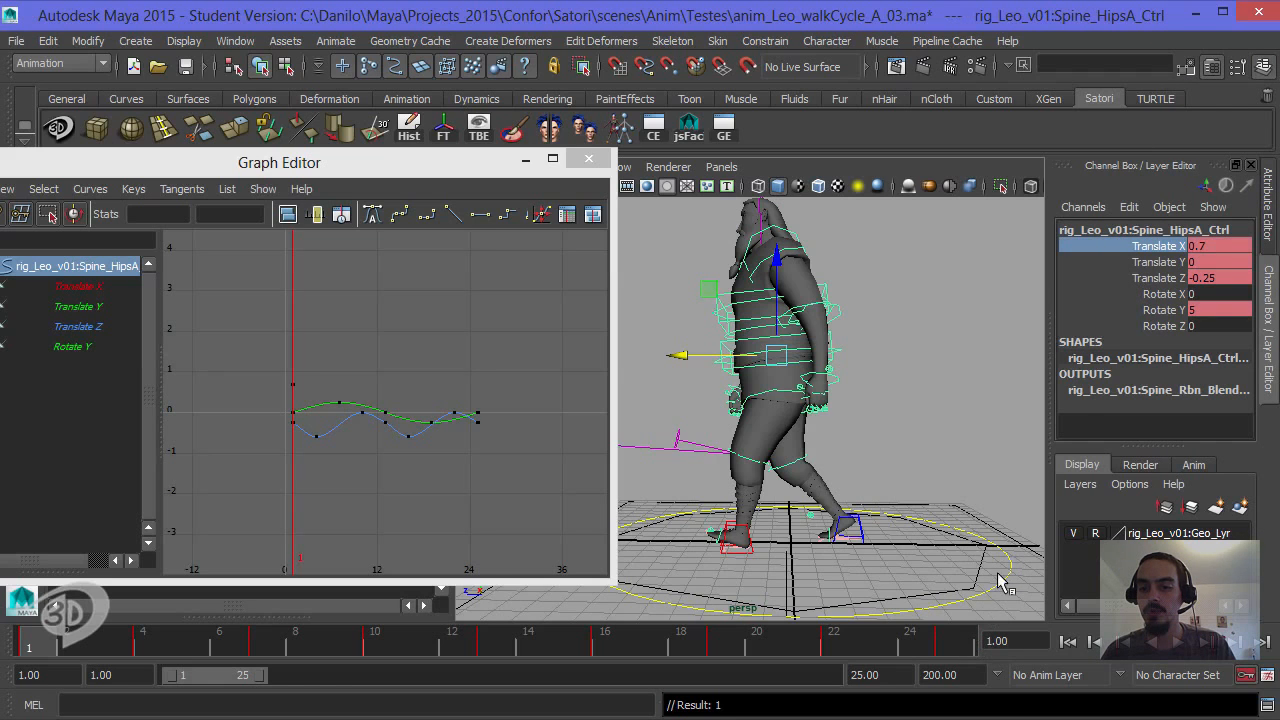
left_click(968, 648)
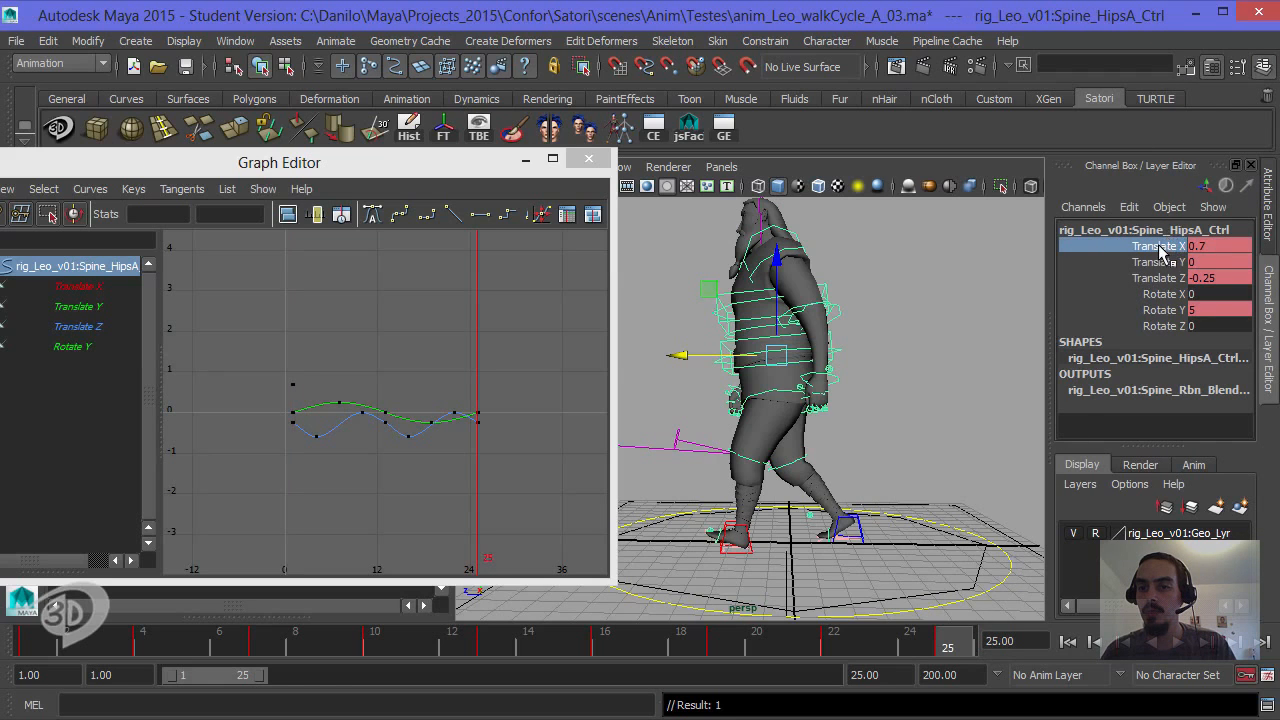
right_click(1160, 255)
left_click(1190, 33)
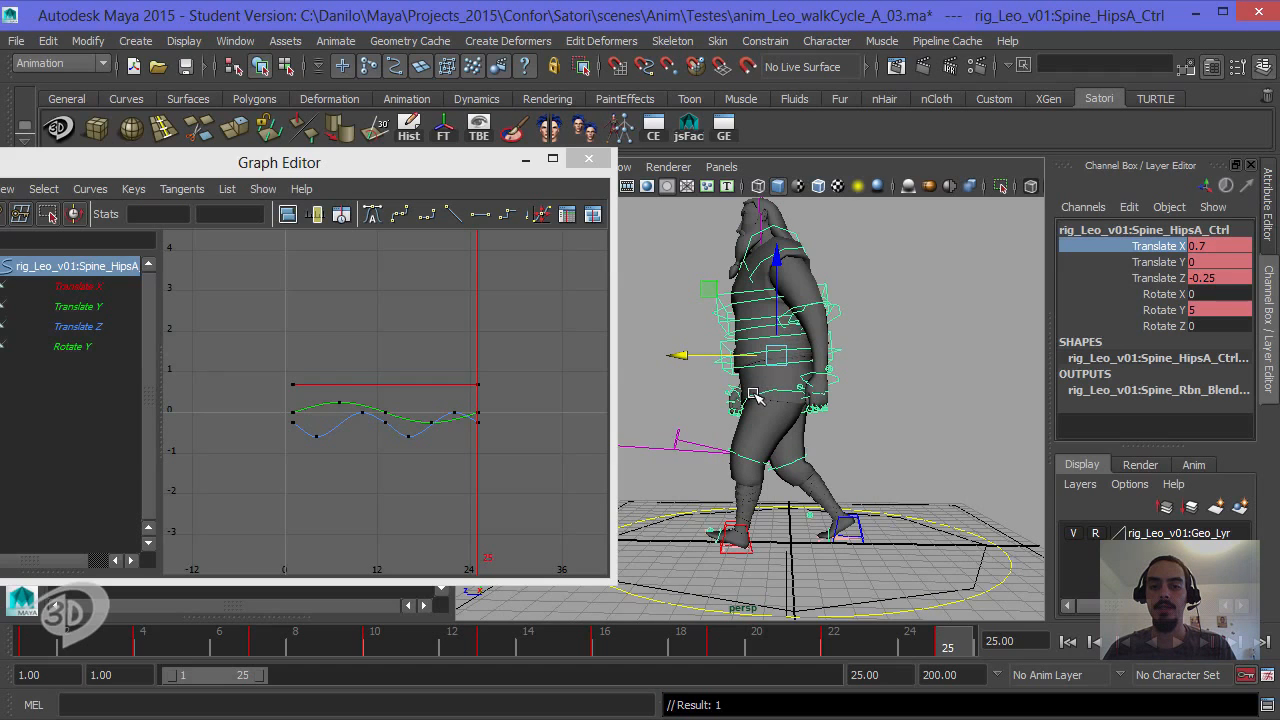
Step: Select the Spine_ChestA control and activate the Rotate tool
left_click(922, 313)
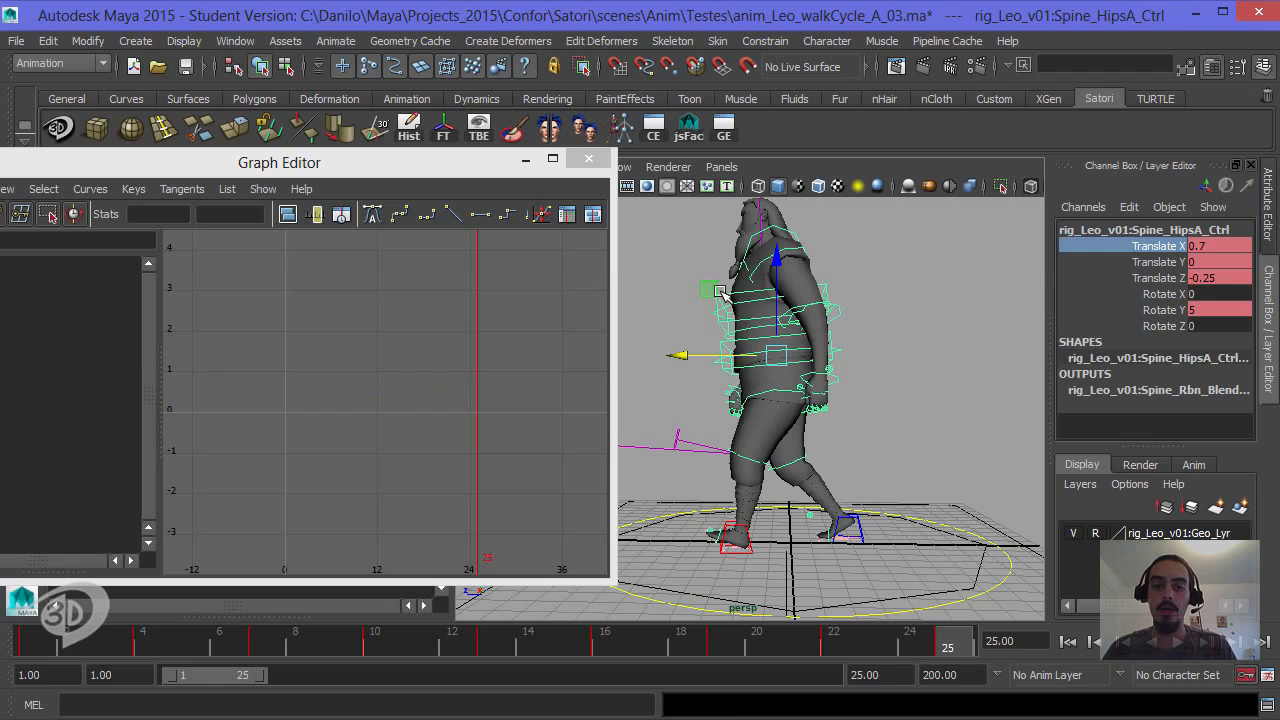
left_click(735, 328)
key("e")
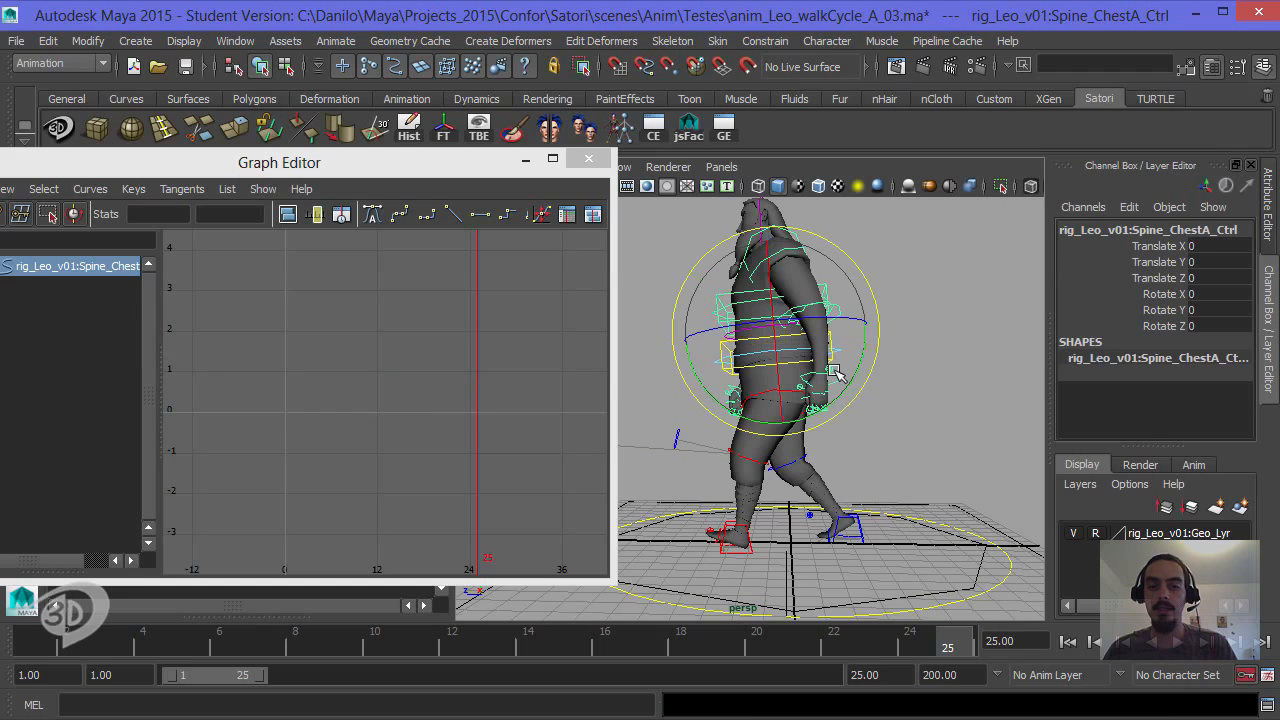
Step: Try rotating the Spine_ChestA control in both directions about its Y axis, undoing each rotation
left_click_drag(857, 357, 859, 372)
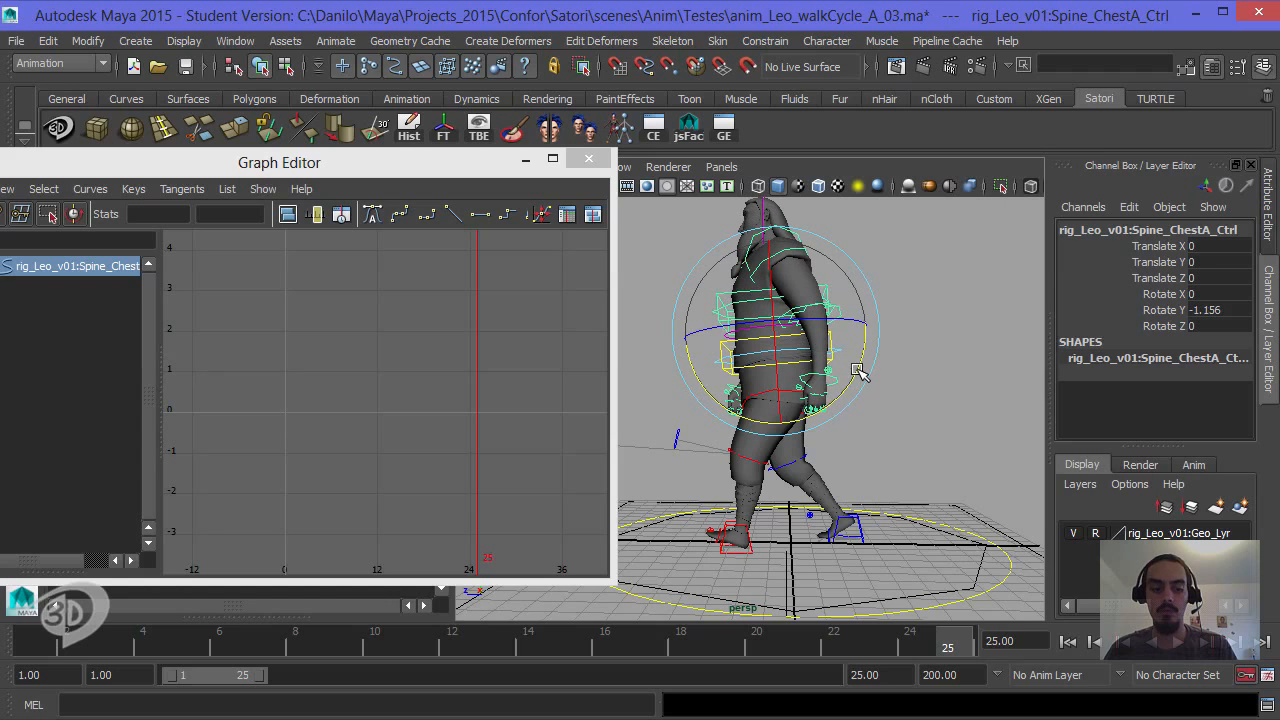
key("ctrl+z")
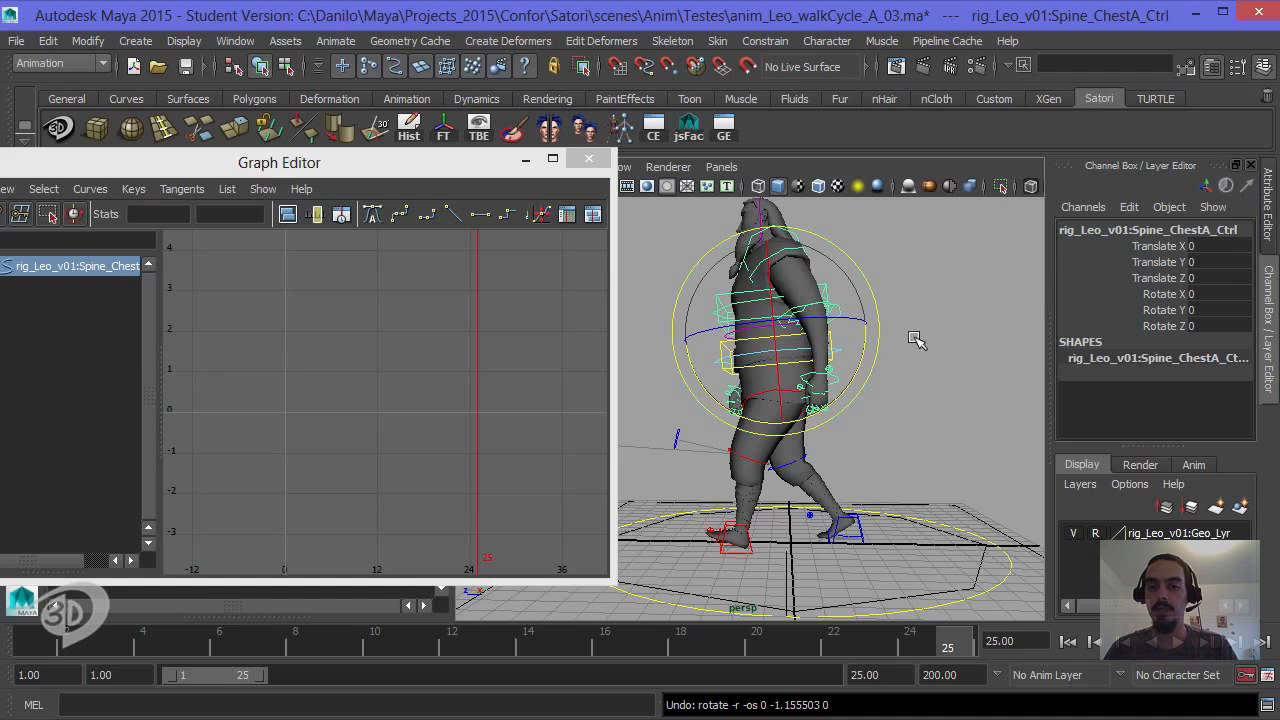
left_click_drag(866, 349, 949, 347)
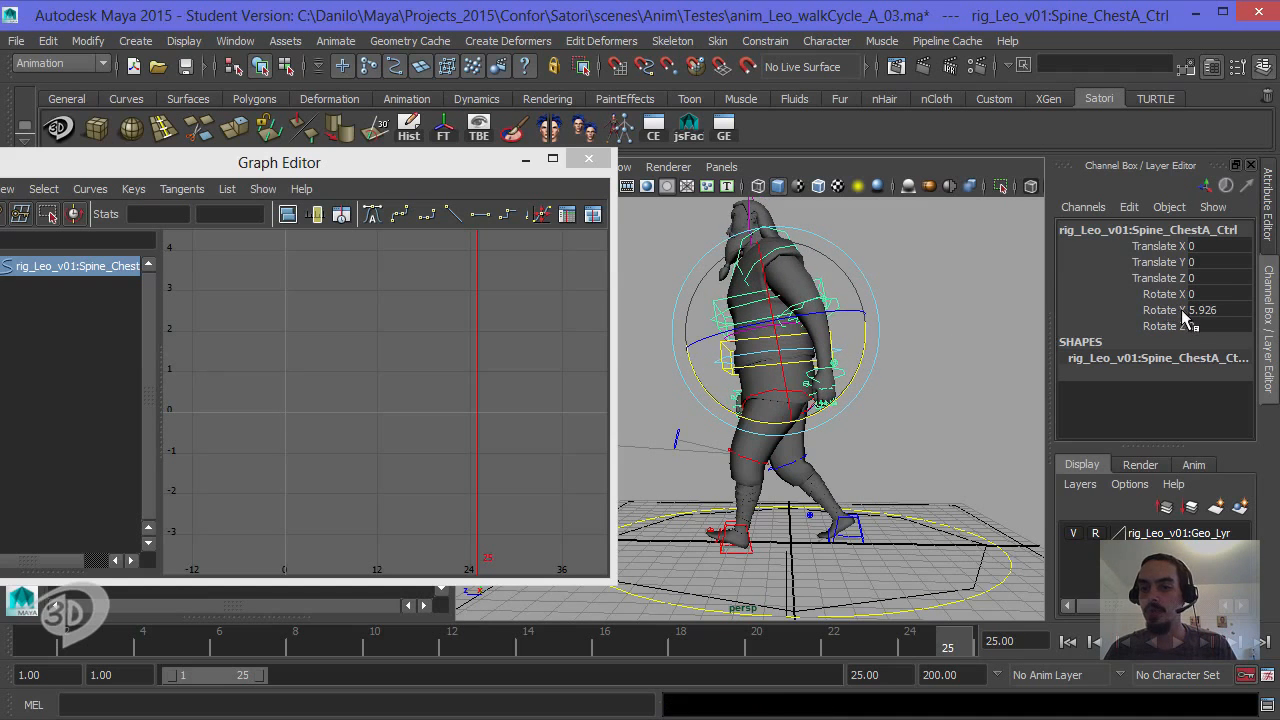
key("ctrl+z")
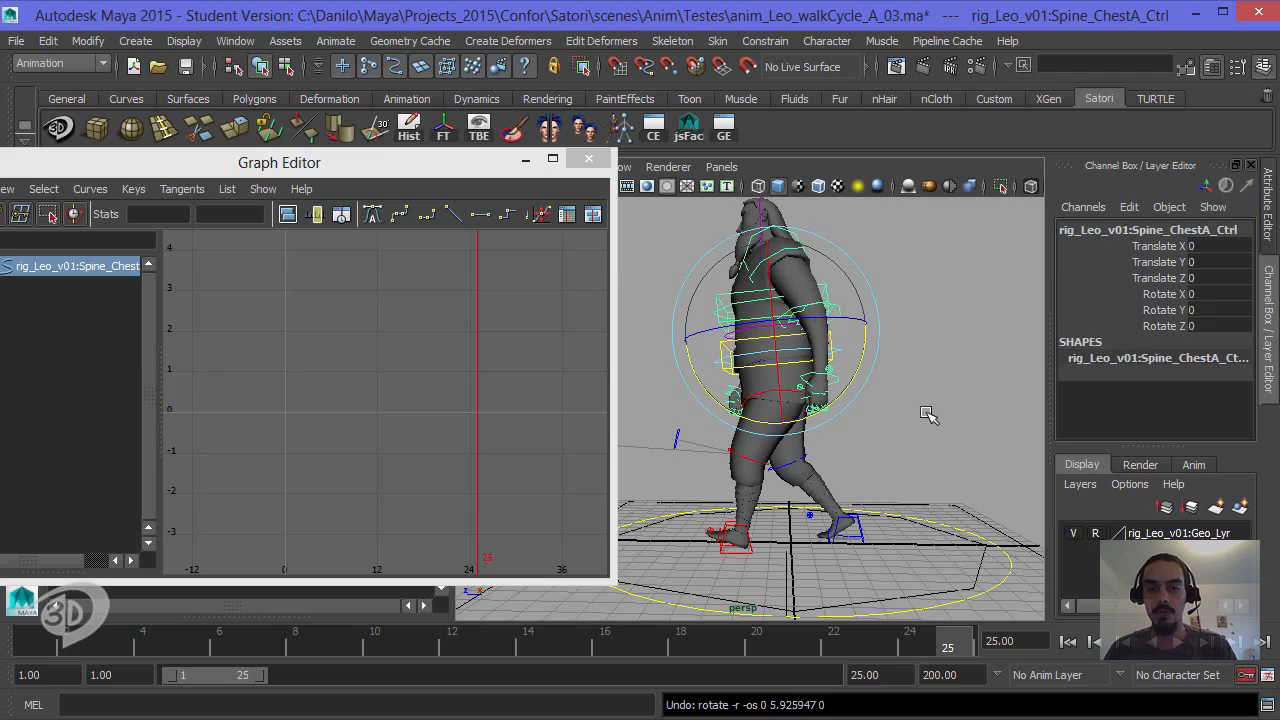
Step: Review the walk reference chart and scrub the animation from frame 1 to frame 8 and back to frame 1
left_click(46, 648)
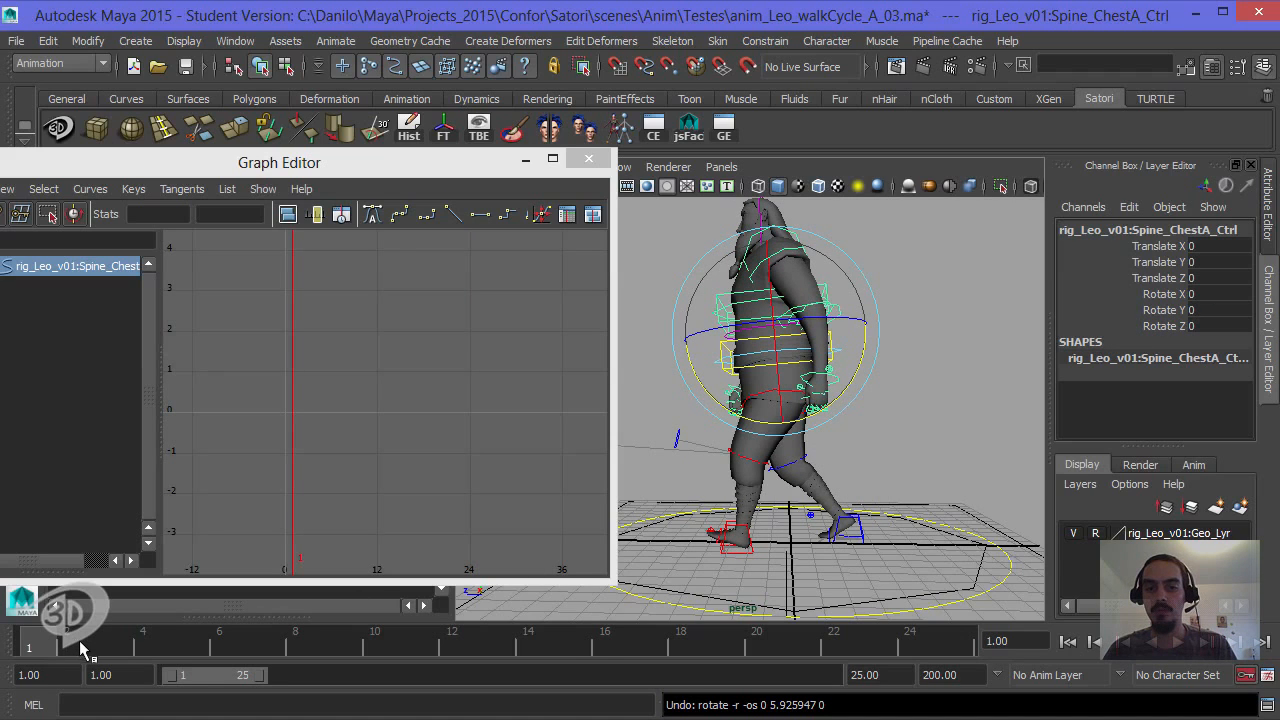
left_click(714, 717)
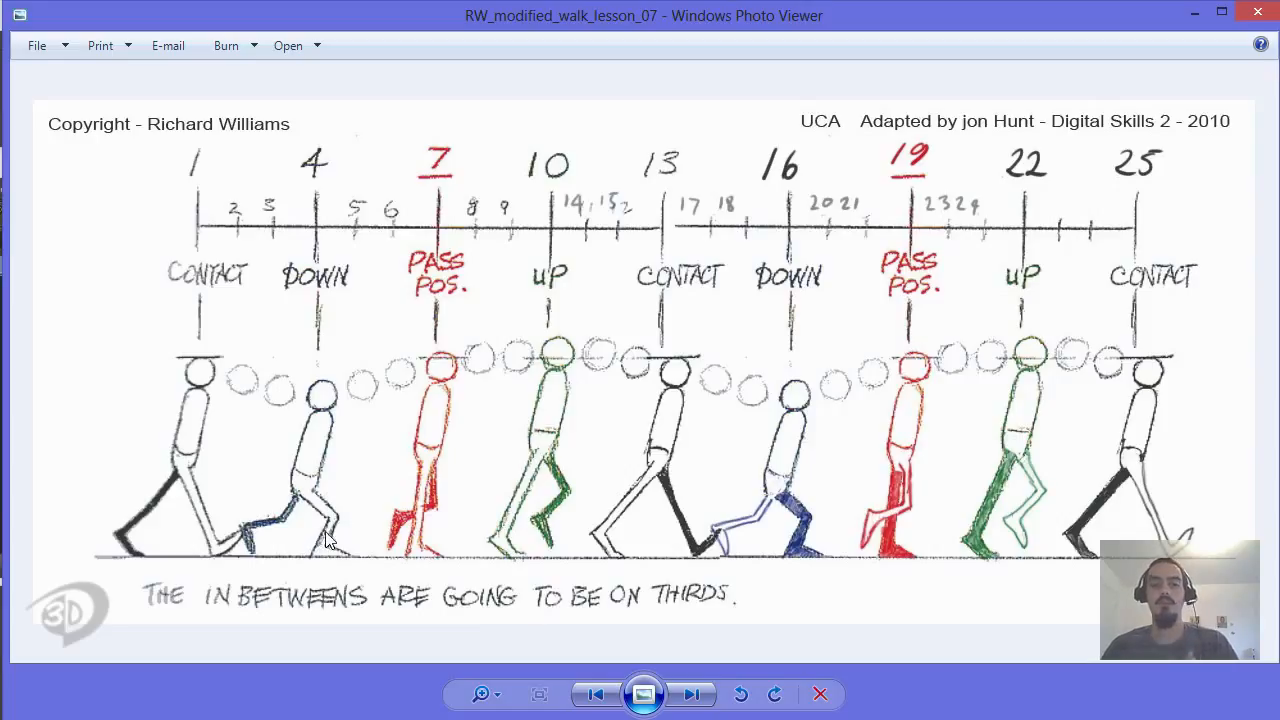
left_click(1194, 12)
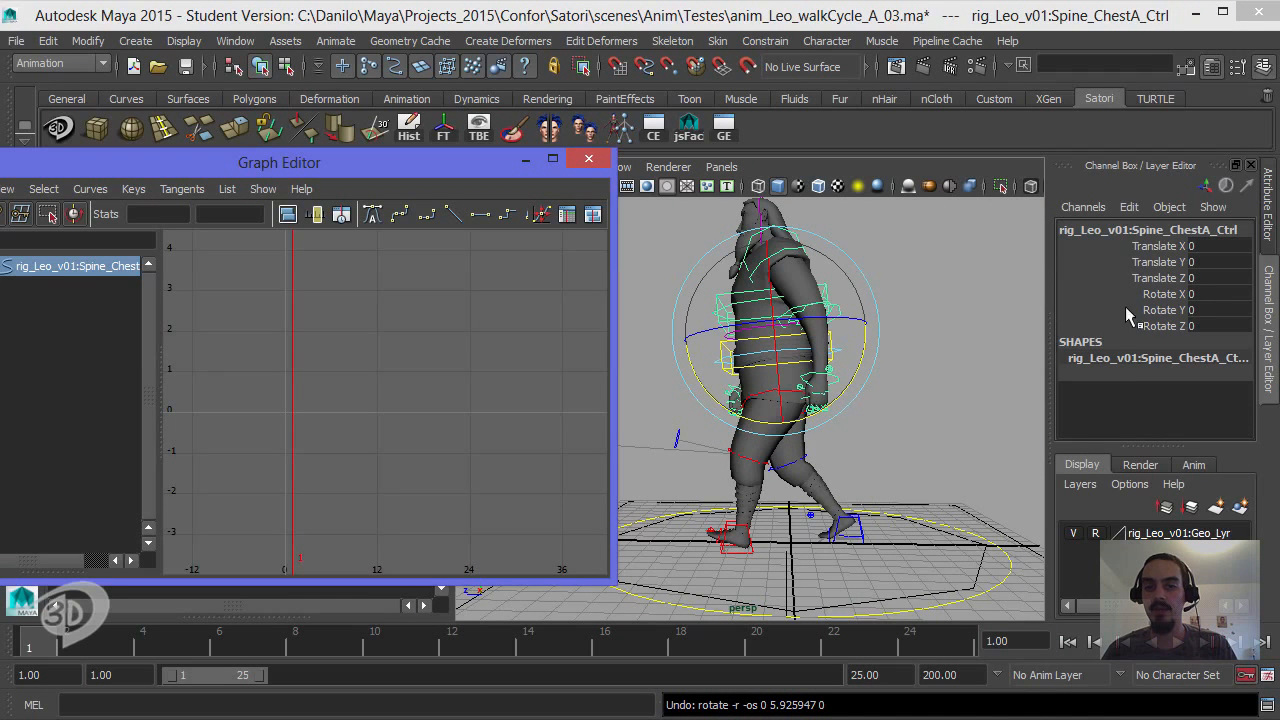
mouse_move(65, 645)
left_mouse_down()
mouse_move(186, 625)
mouse_move(296, 646)
left_mouse_up()
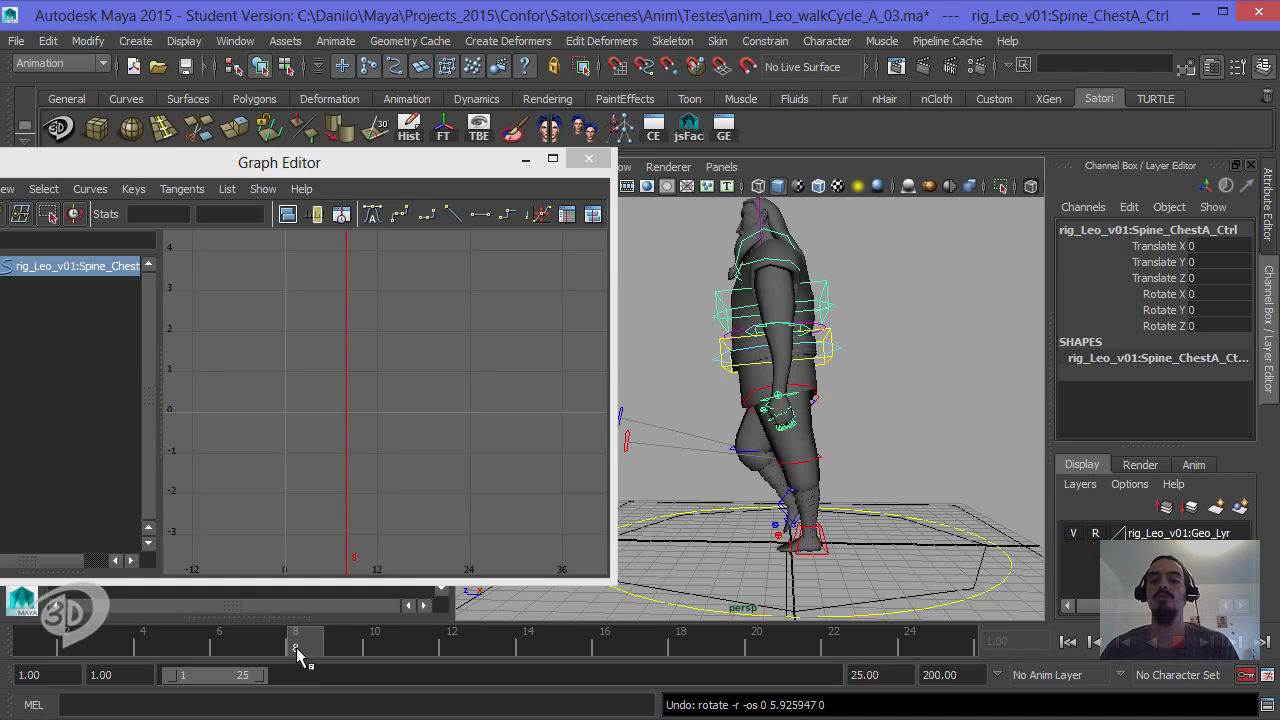
left_click_drag(296, 652, 28, 660)
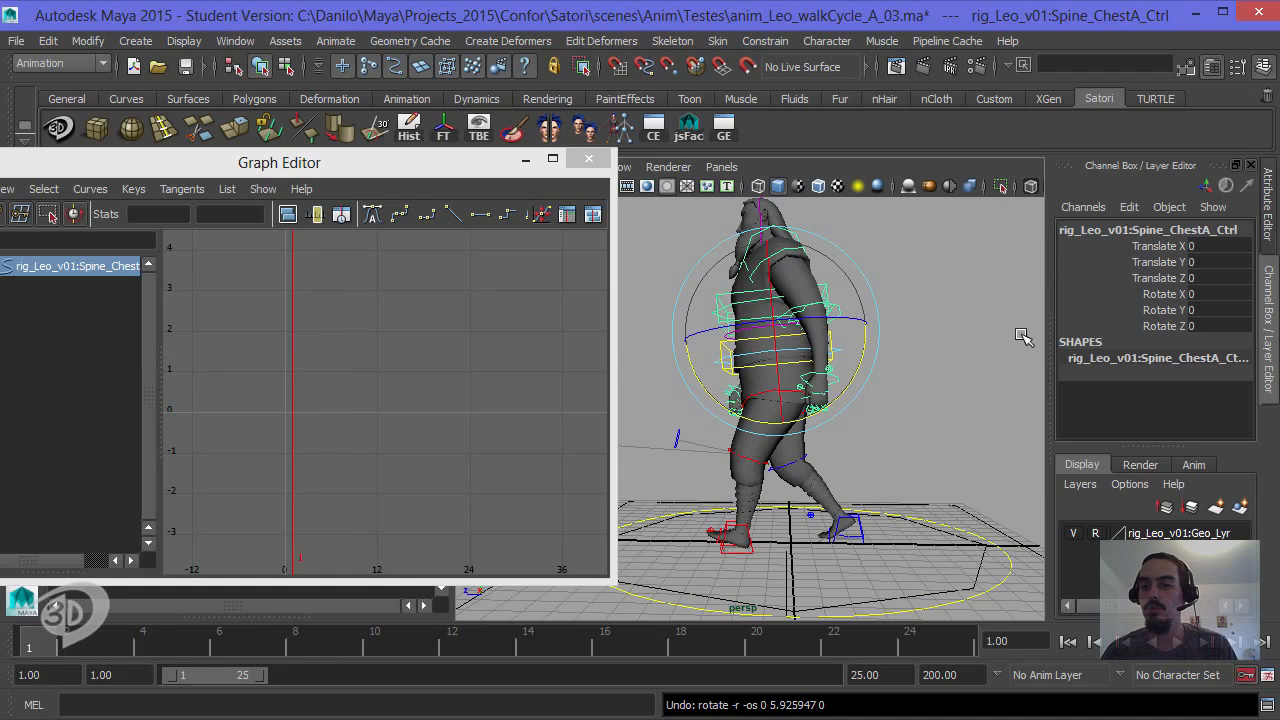
Step: Key only the Spine_ChestA control's Rotate Y channel at 0 on frames 1 and 25
left_click(1162, 311)
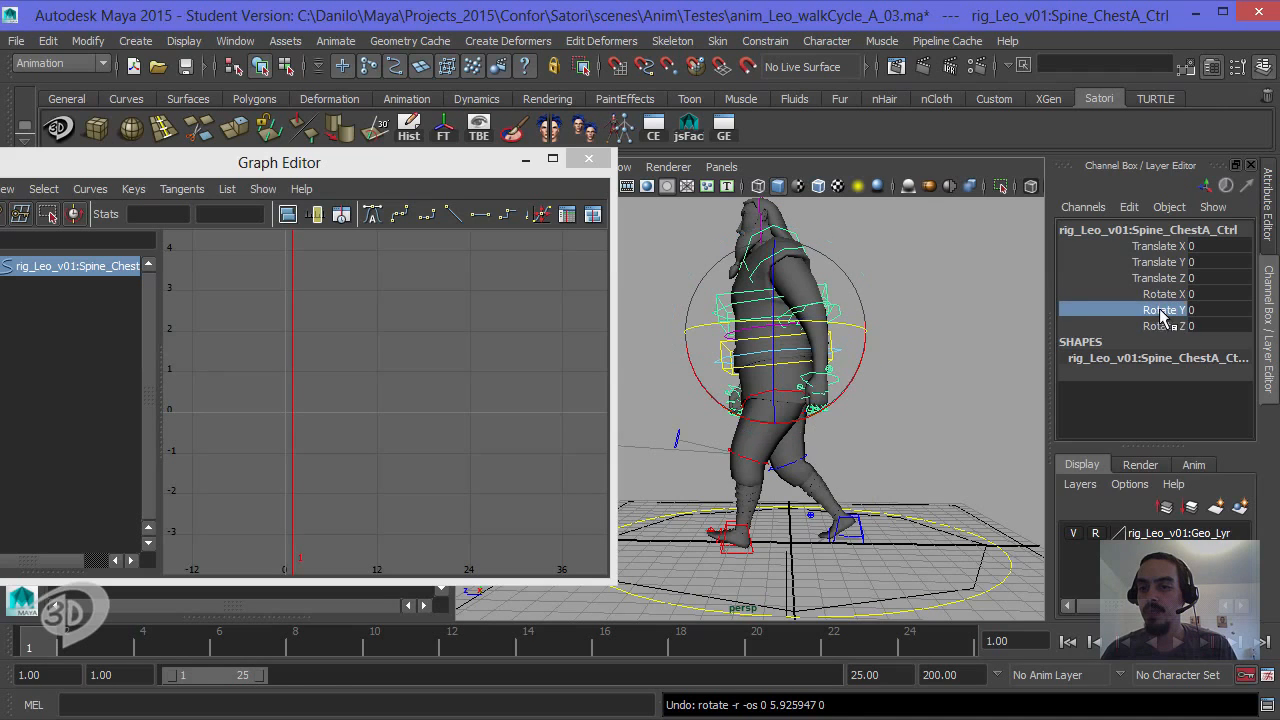
right_click(1162, 311)
left_click(1190, 34)
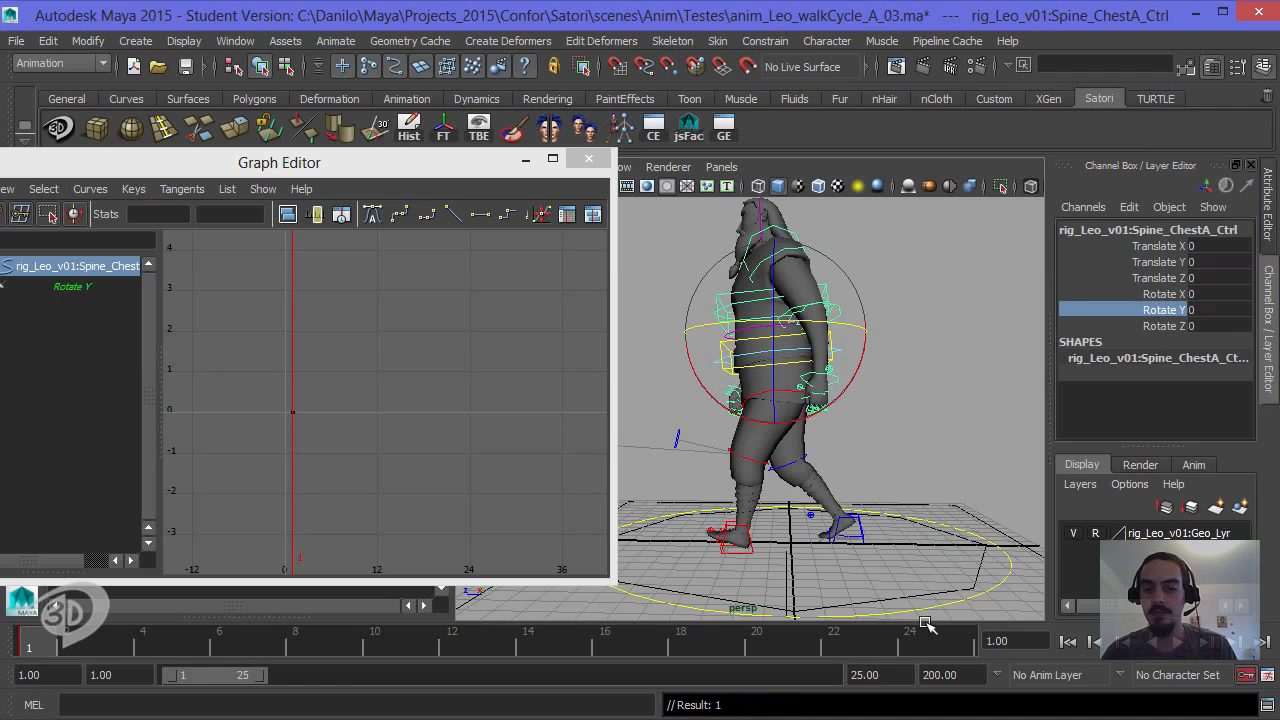
left_click(966, 645)
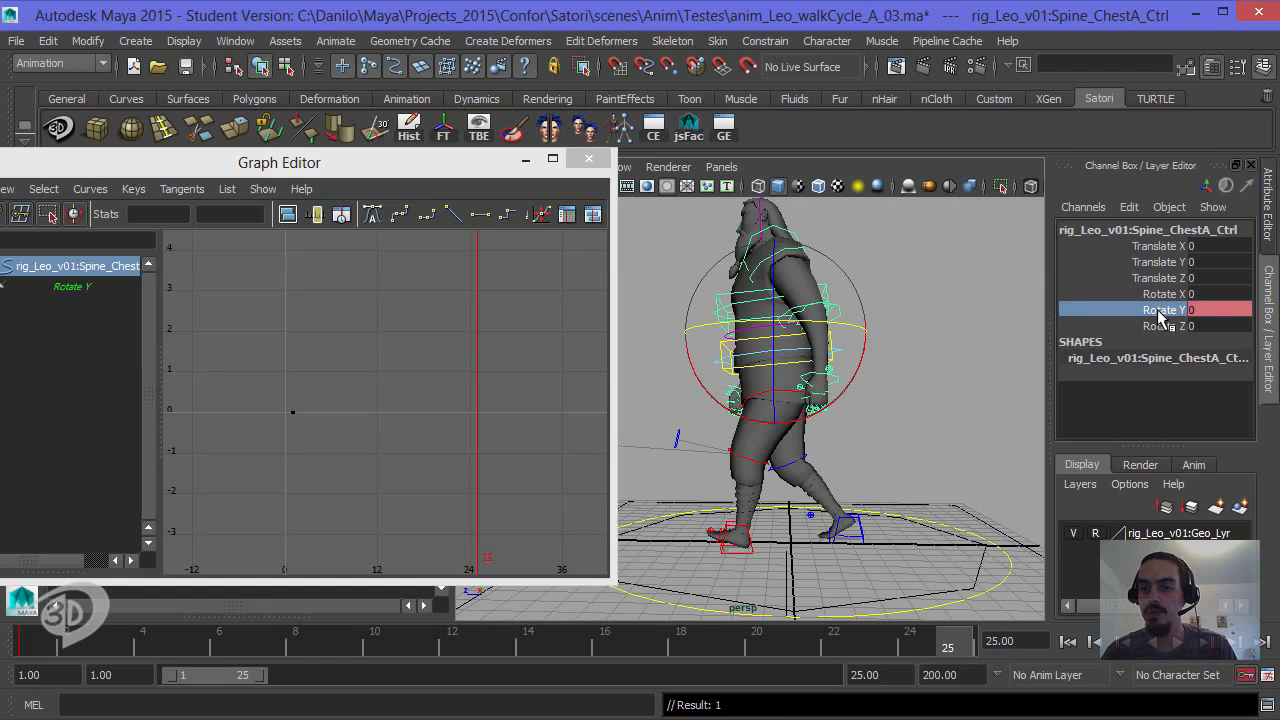
right_click(1166, 311)
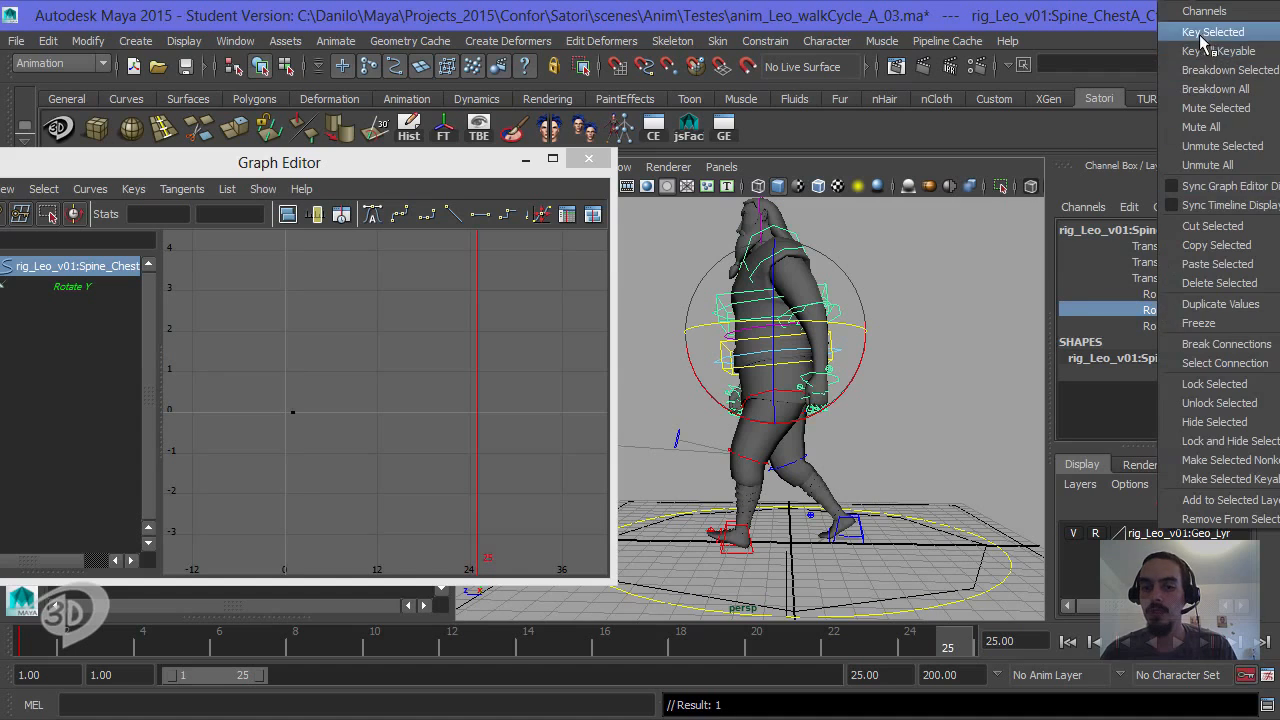
left_click(1201, 36)
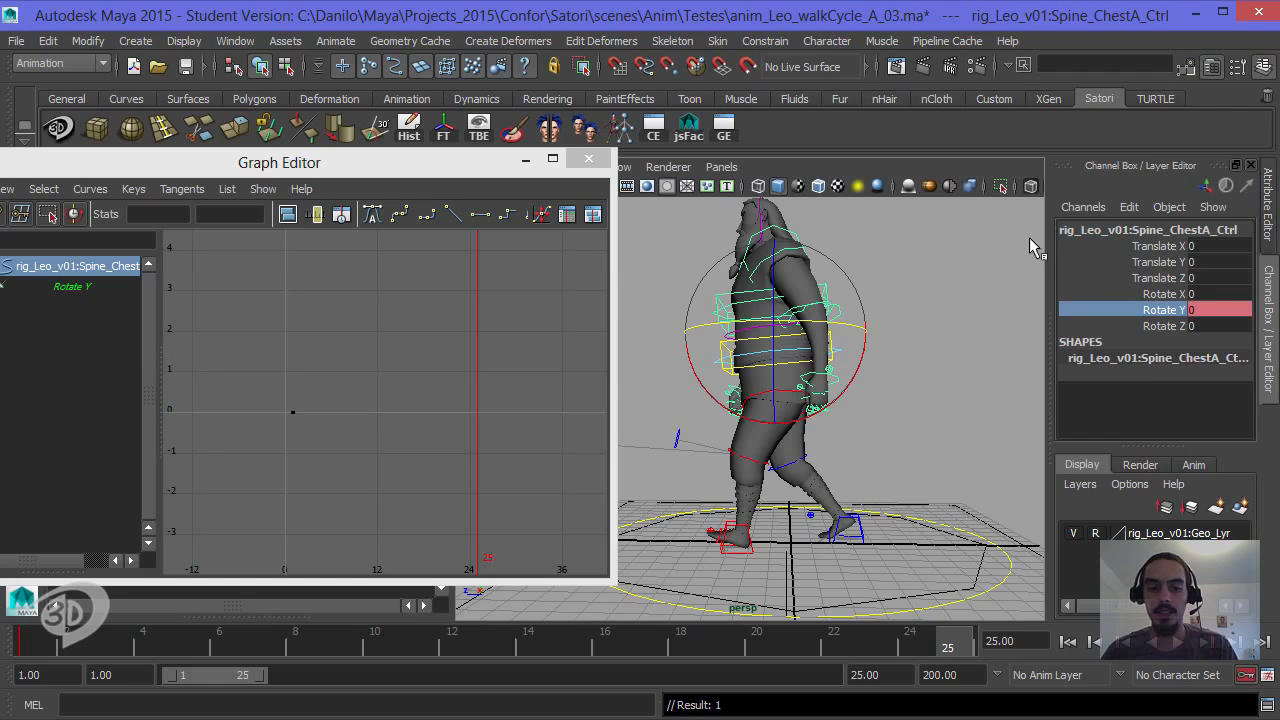
Step: Key the chest control's Rotate Y at 0 on frame 13 and frame its whole curve in the Graph Editor
left_click(492, 645)
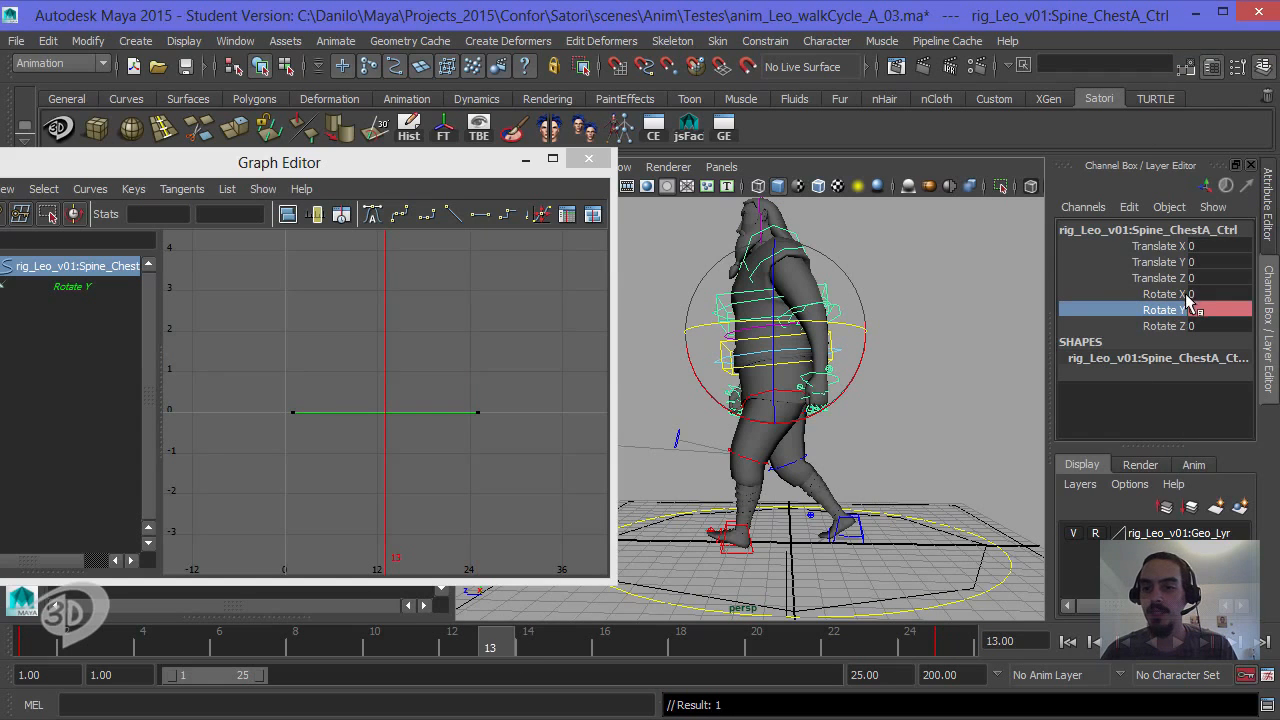
right_click(1176, 311)
left_click(1226, 32)
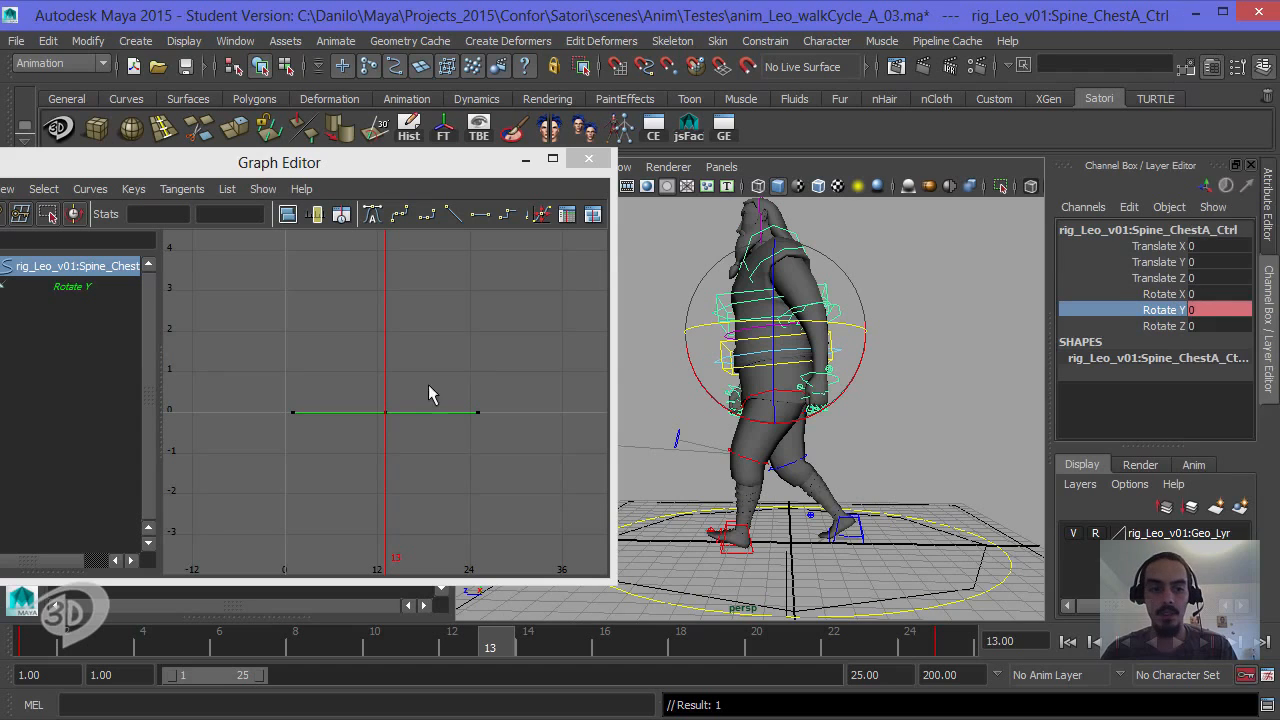
left_click(420, 364)
key("f")
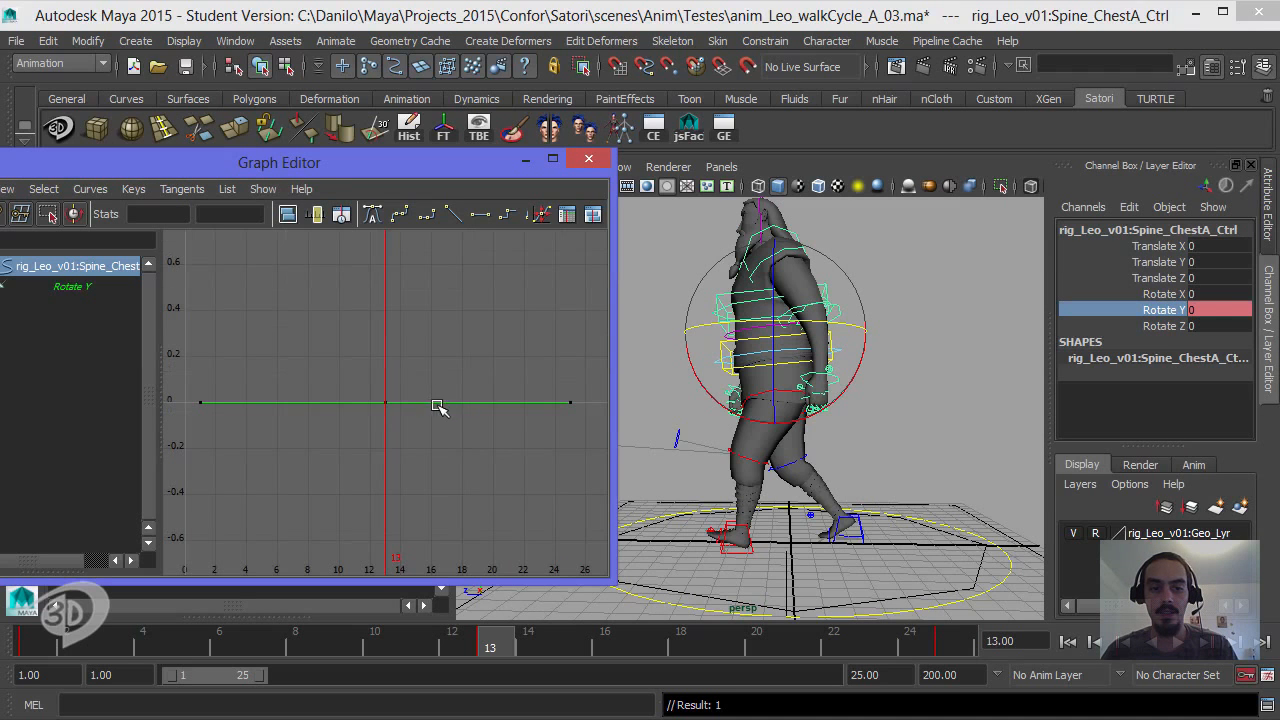
Step: On frame 8, set the Spine_ChestA control's Rotate Y to 4 and key only that channel
left_click(275, 650)
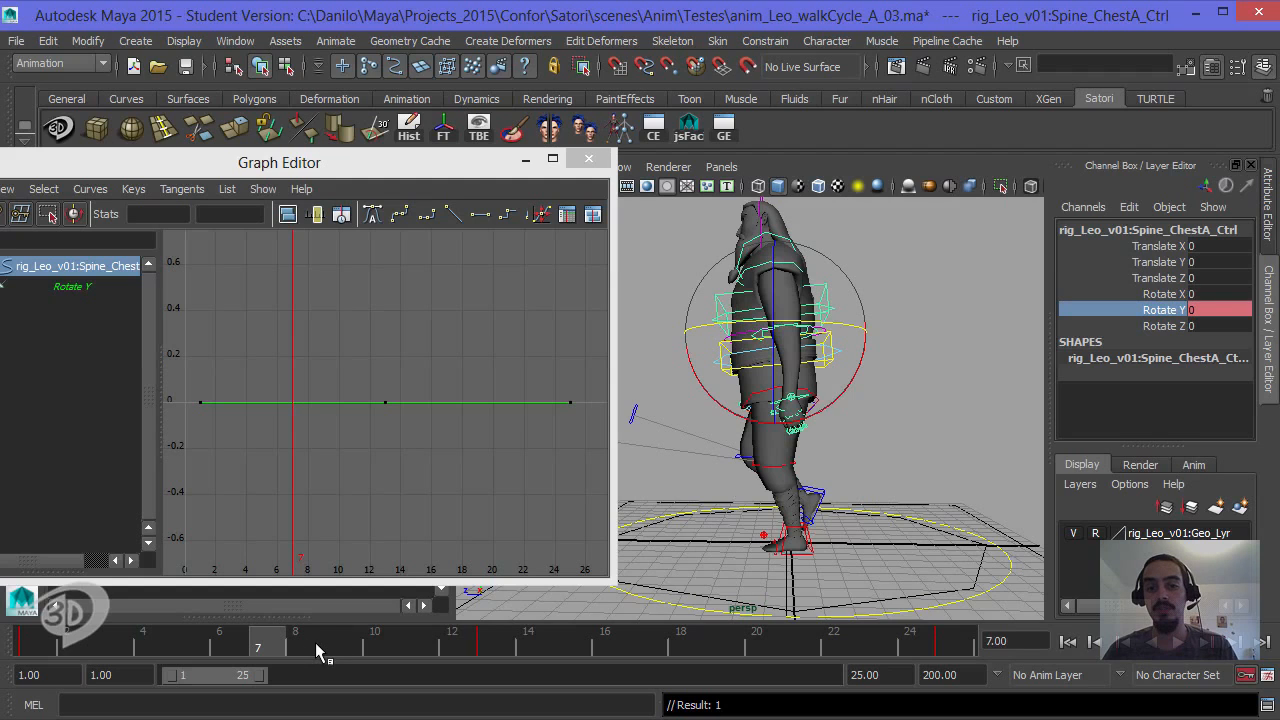
left_click(315, 642)
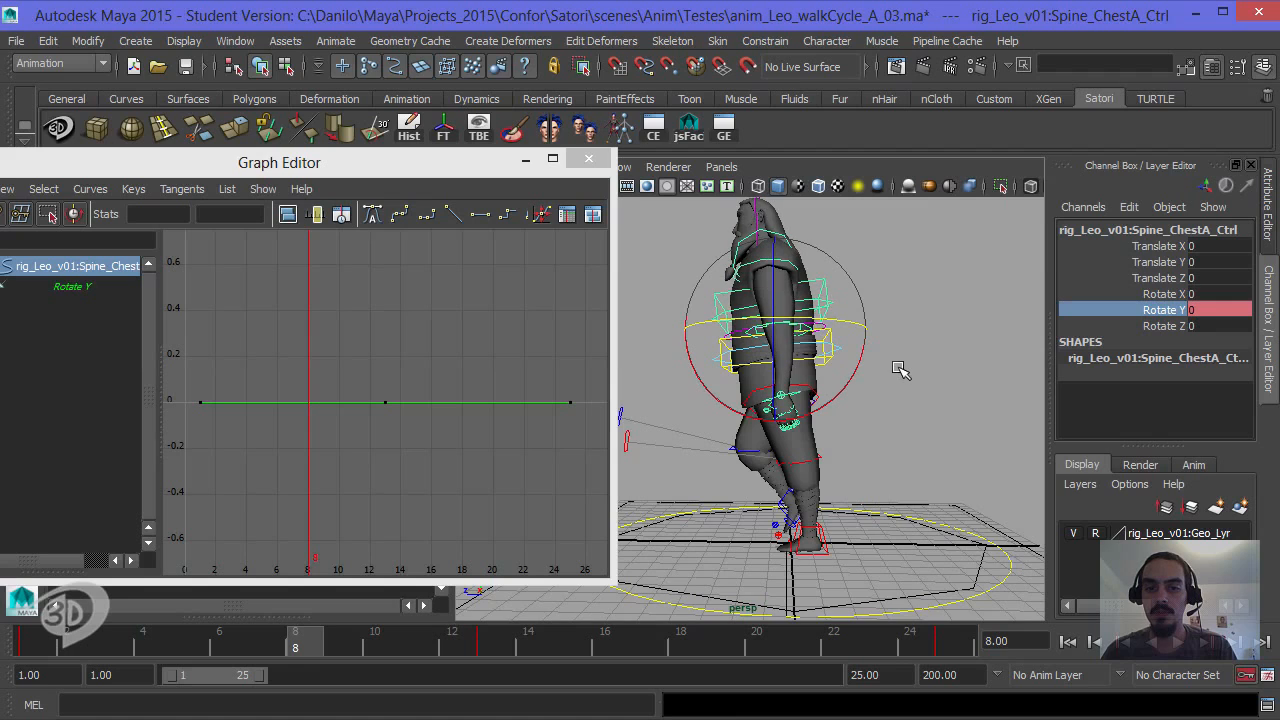
middle_click_drag(901, 368, 921, 366)
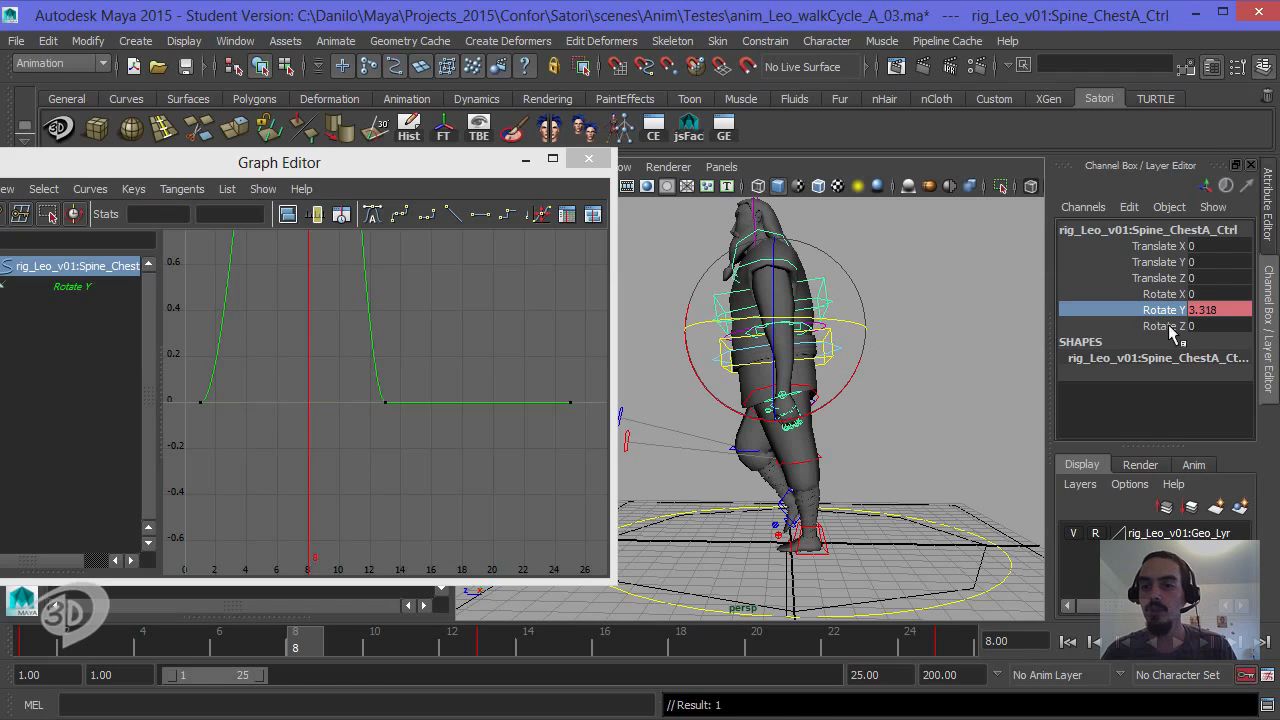
left_click(1204, 311)
type("4")
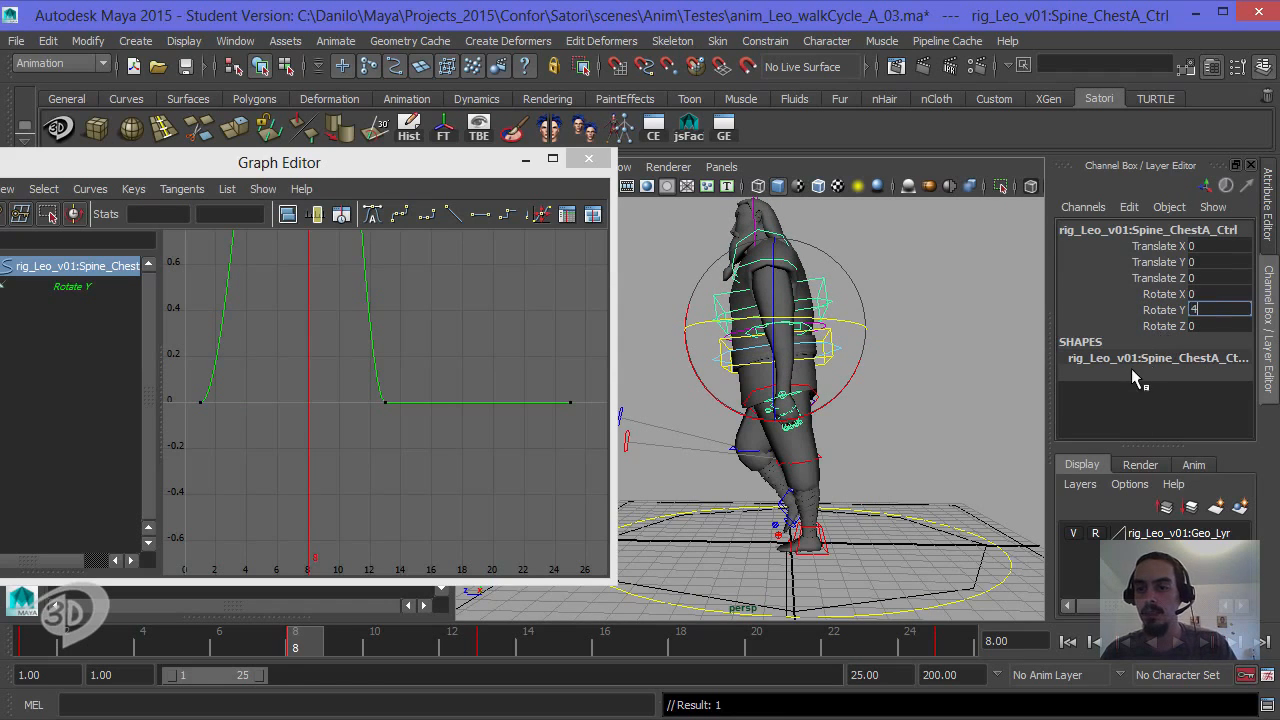
key("Return")
left_click(1159, 308)
right_click(1151, 309)
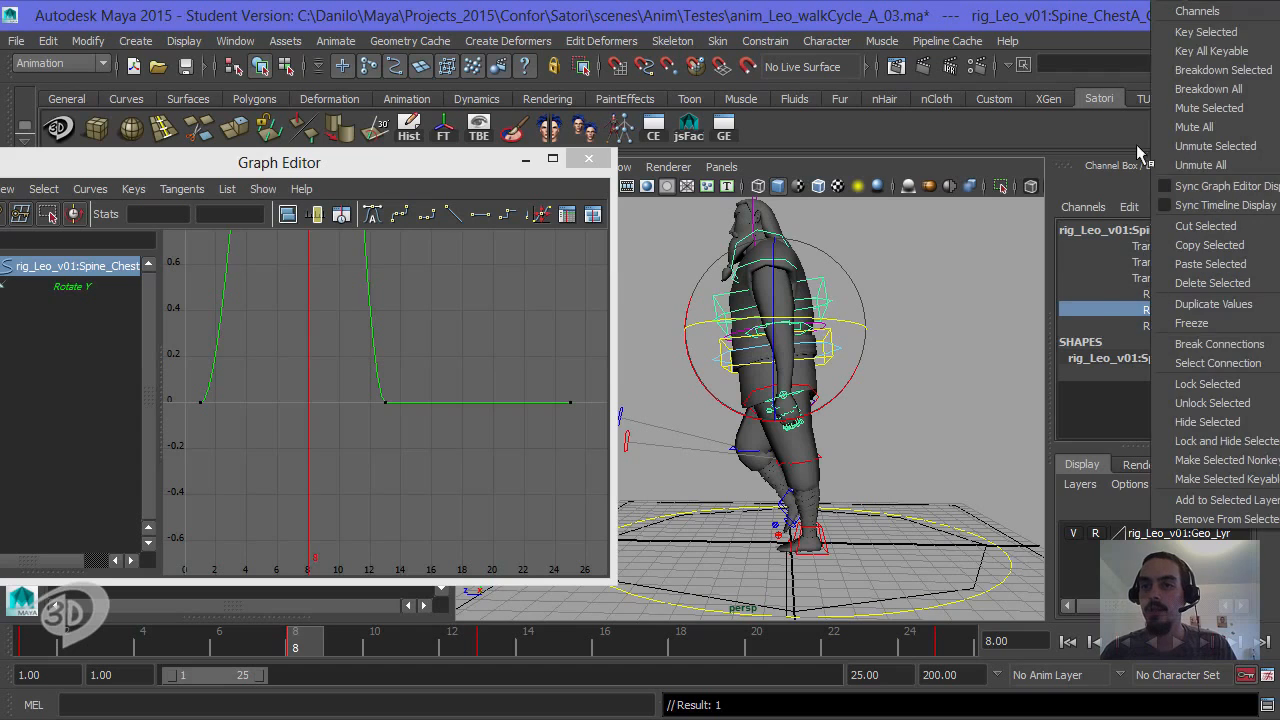
left_click(1185, 33)
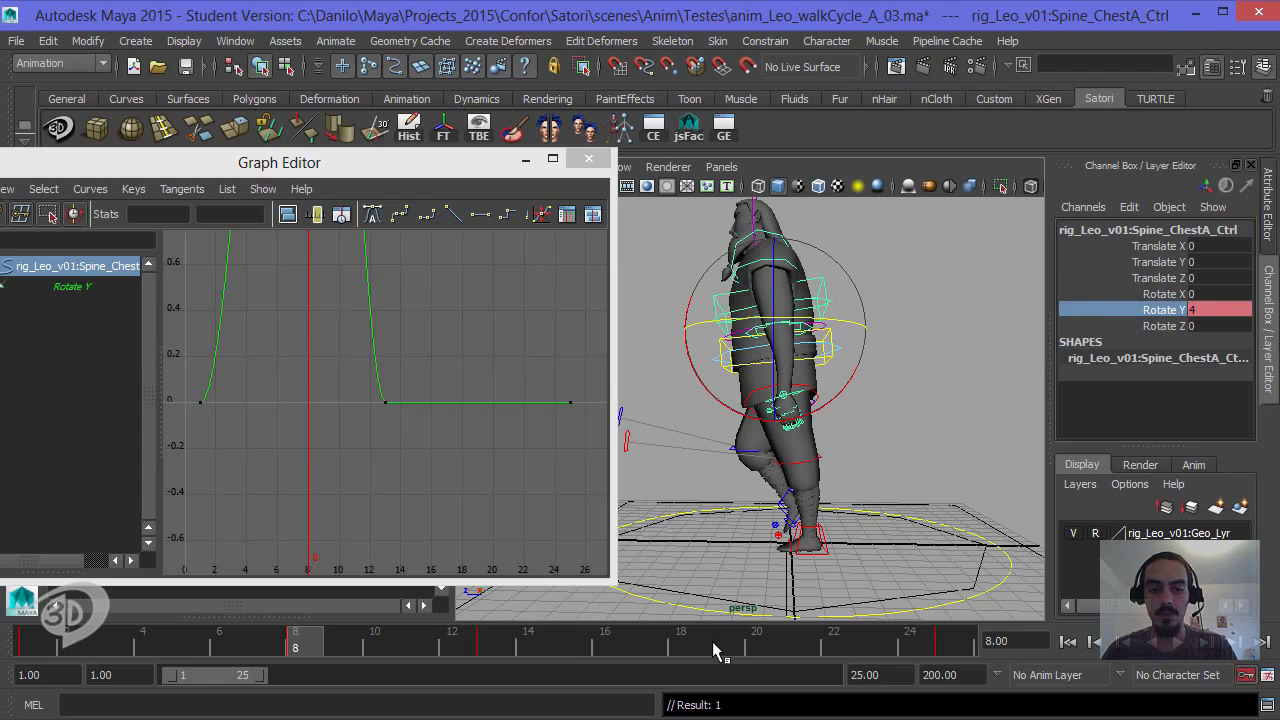
Step: Key the chest control's Rotate Y on frame 20 with the same value of 4
left_click(757, 645)
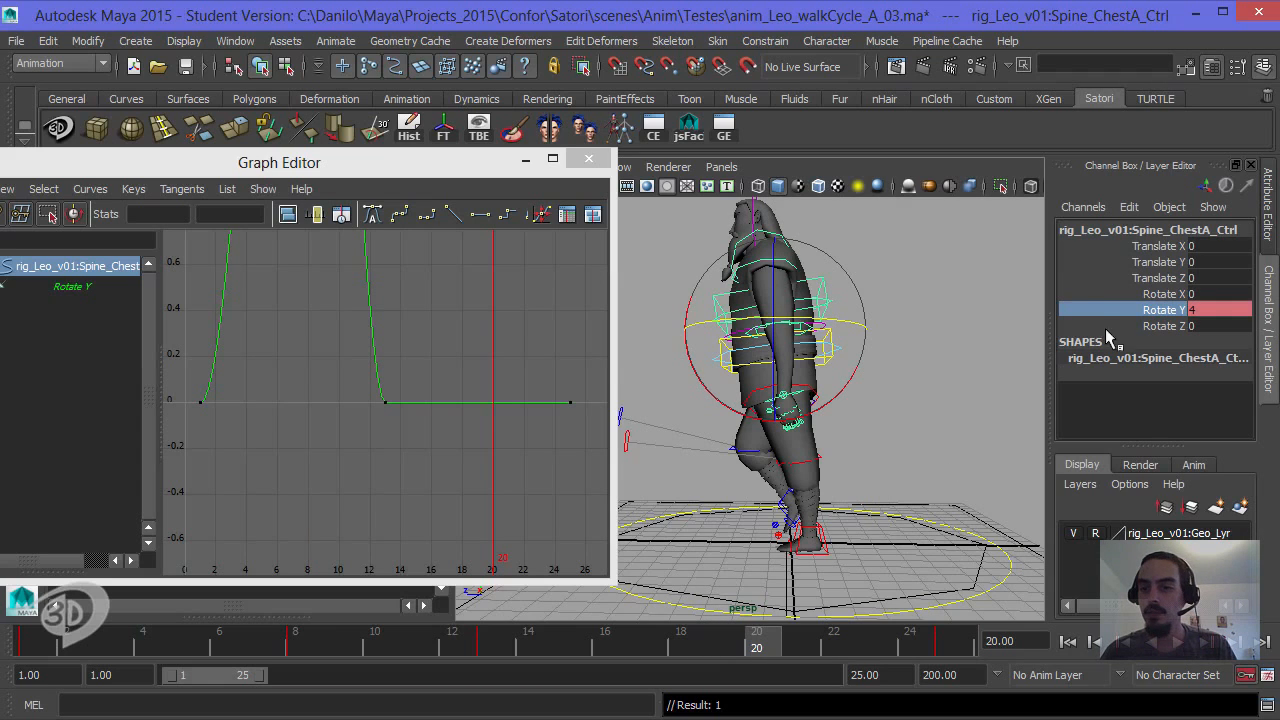
right_click(1162, 310)
left_click(1185, 35)
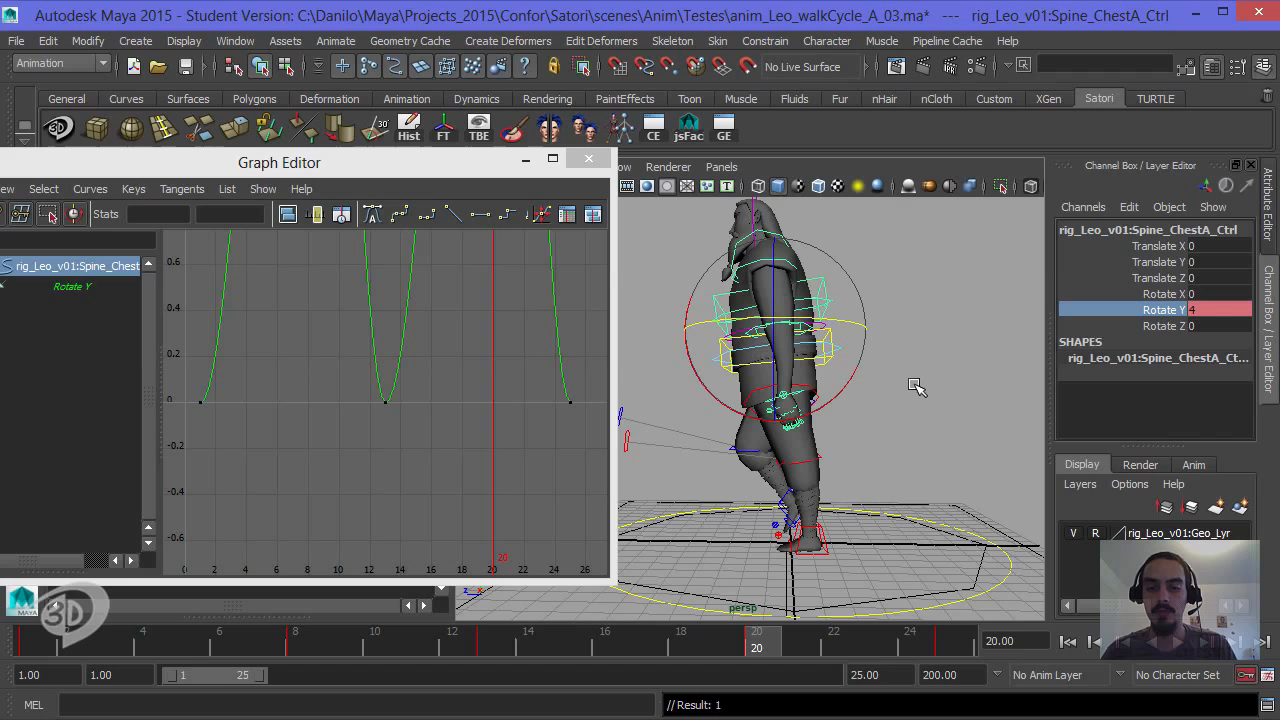
Step: Playblast the walk cycle to the movie file anim_Leo_walkCycle_A_03g, and pause and rewind its playback
right_click(840, 648)
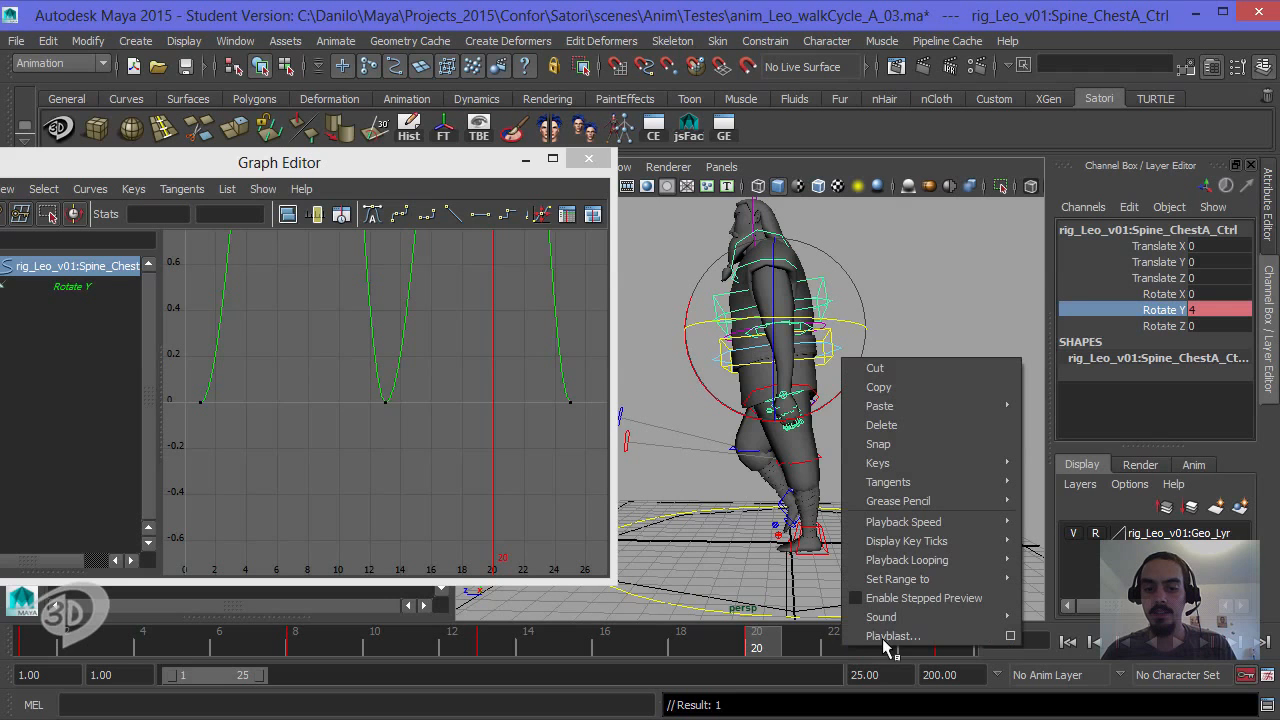
left_click(1013, 637)
scroll(928, 530, "down", 1)
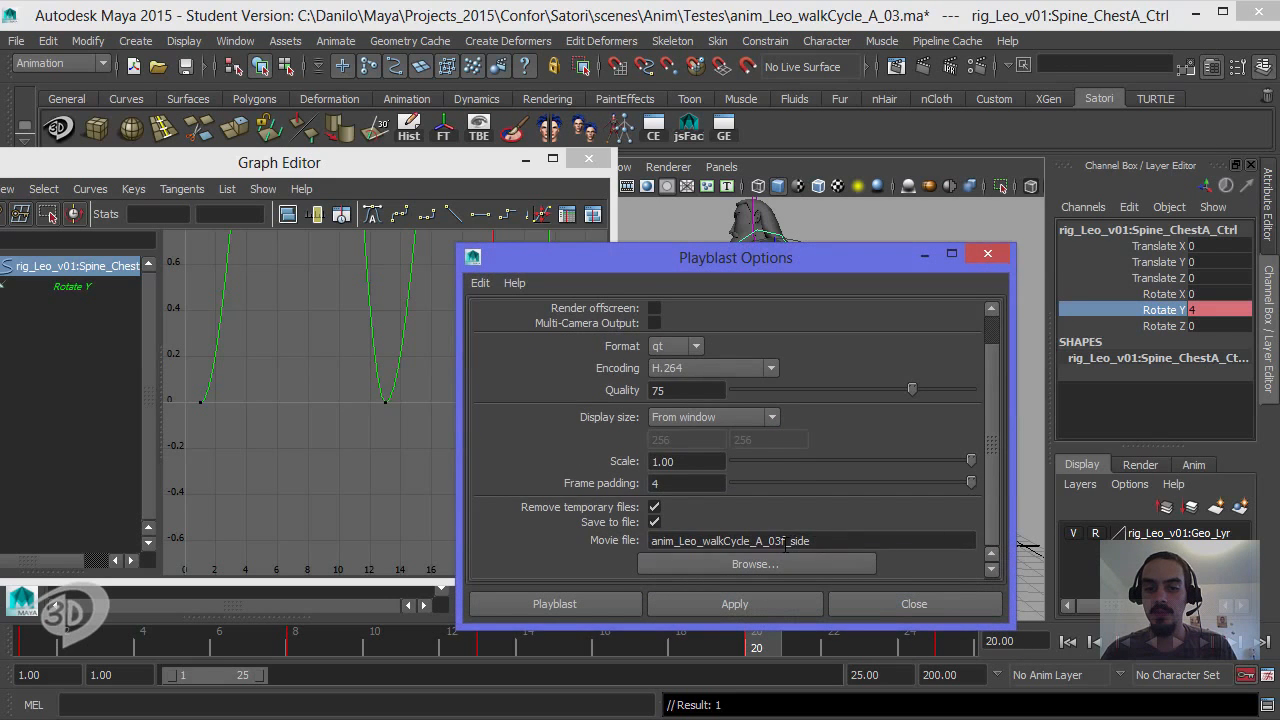
left_click_drag(784, 541, 863, 540)
type("g")
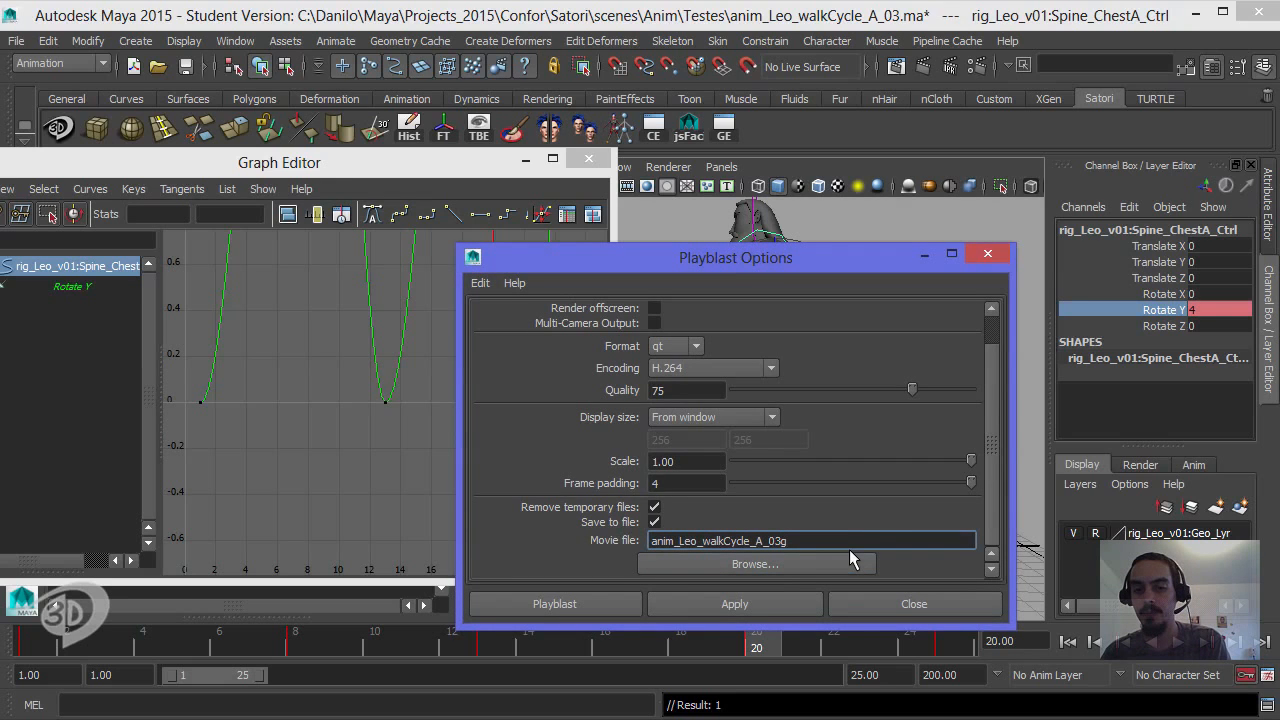
left_click(582, 604)
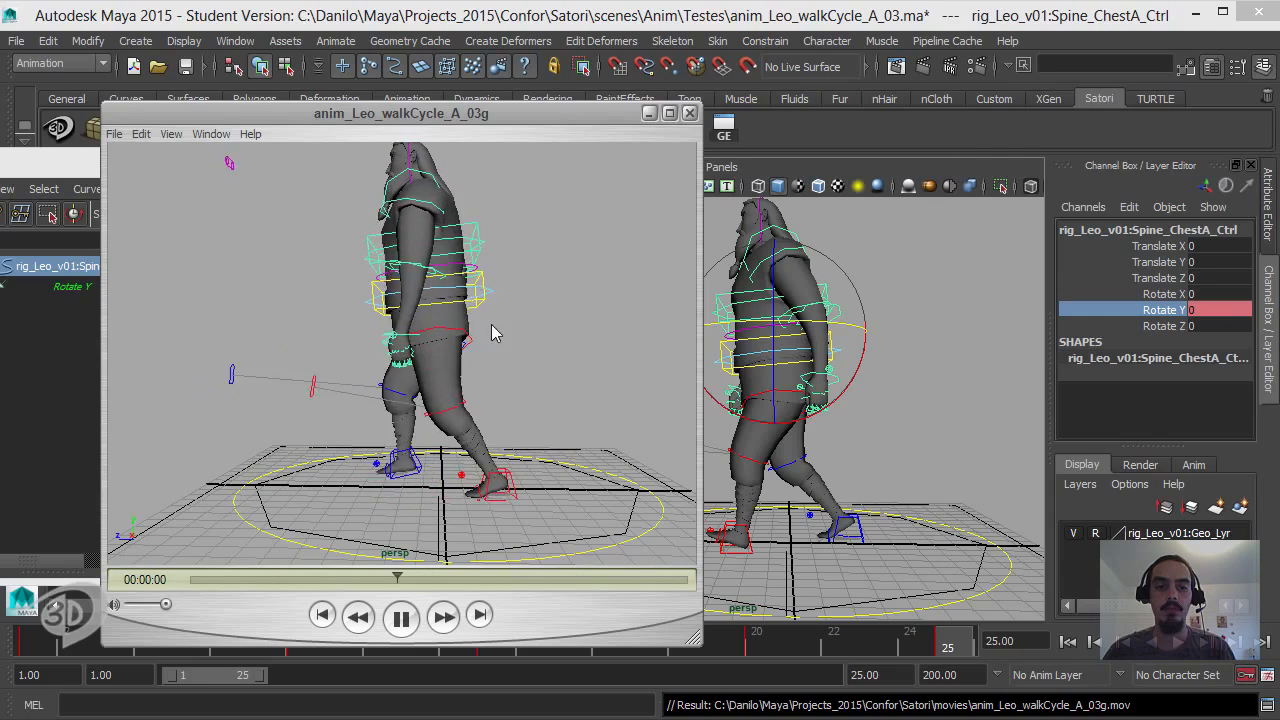
left_click(405, 620)
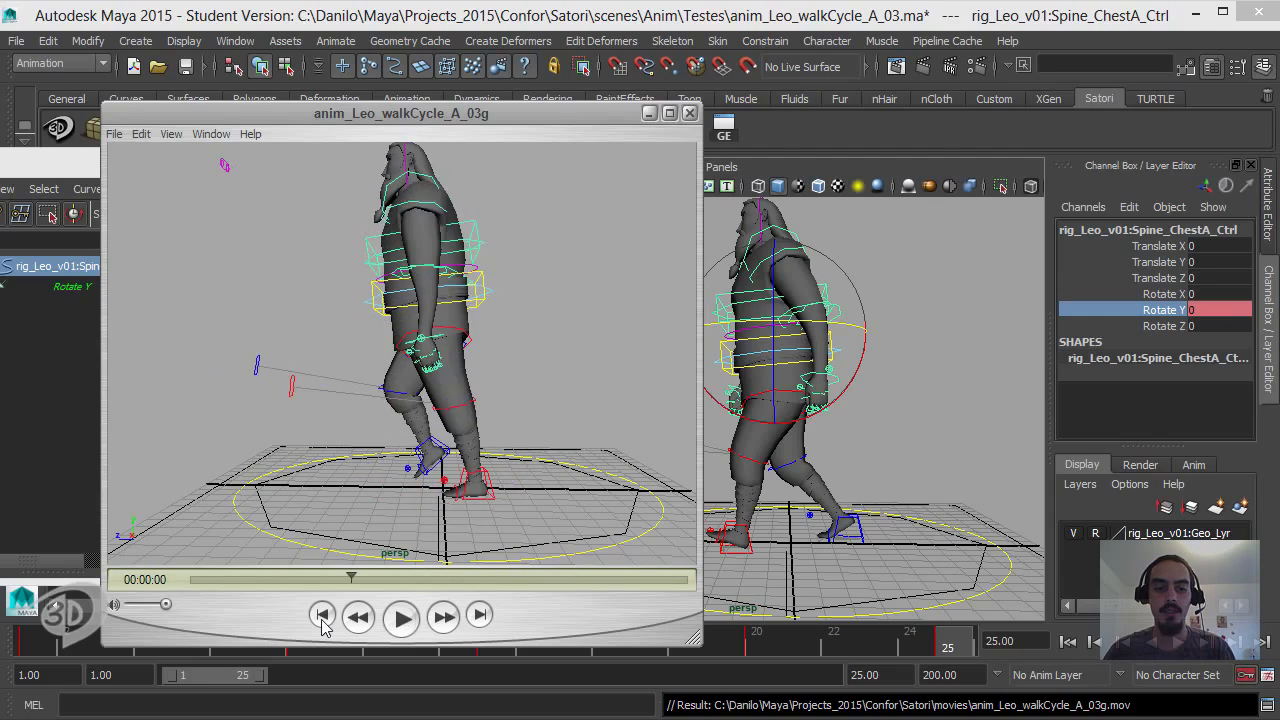
left_click(323, 616)
Step: Select the Spine_HipsB control, try rotating it about Y, and set its Rotate Y to -4
middle_click(942, 387)
left_click(845, 345)
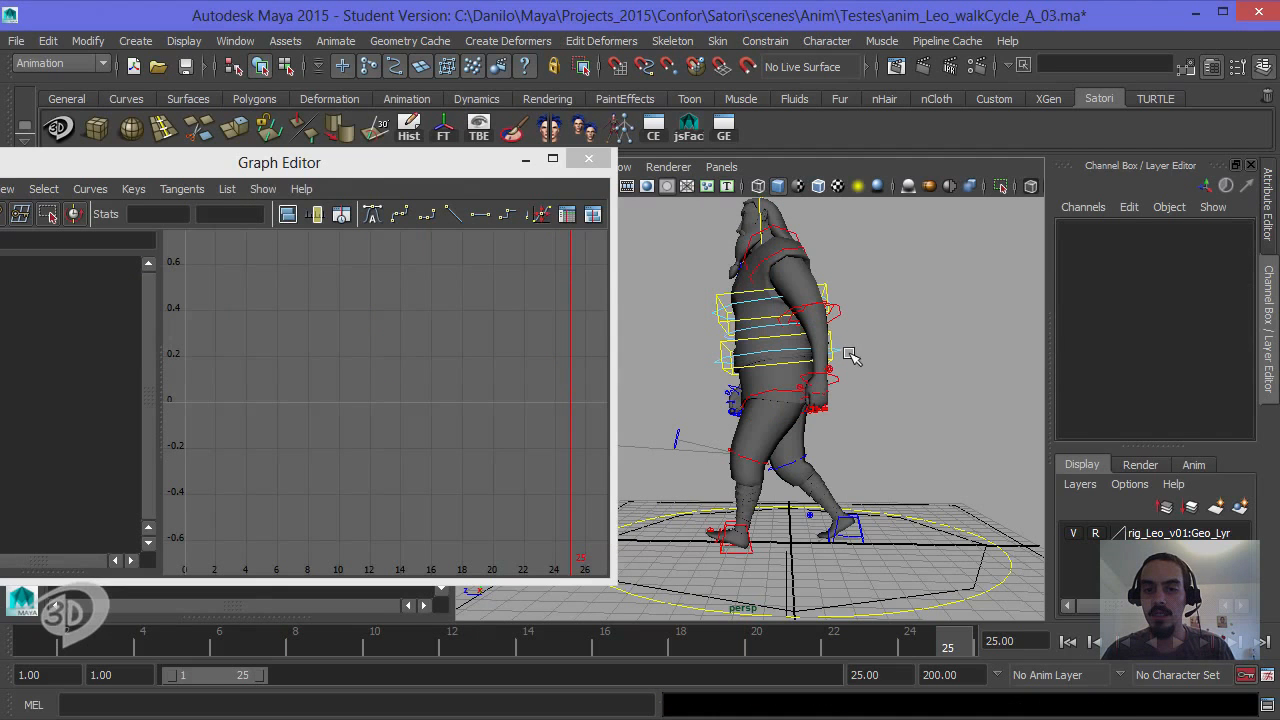
left_click(870, 390)
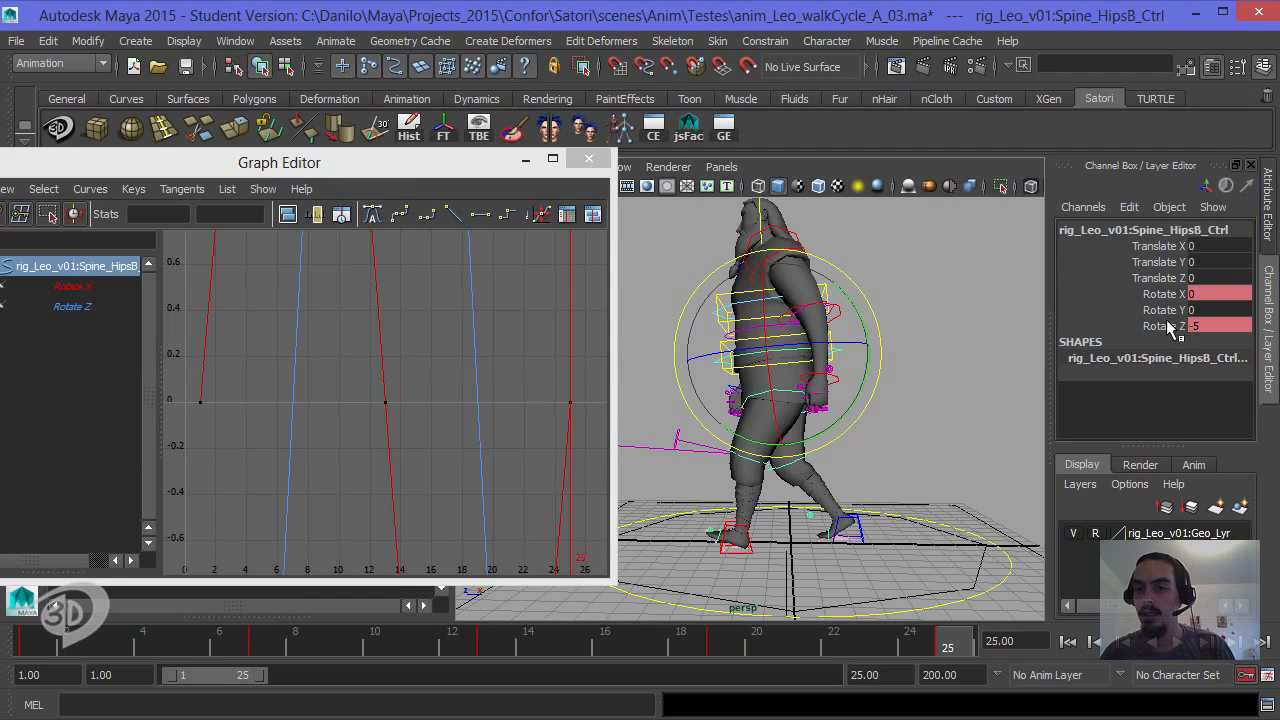
left_click_drag(861, 333, 867, 342)
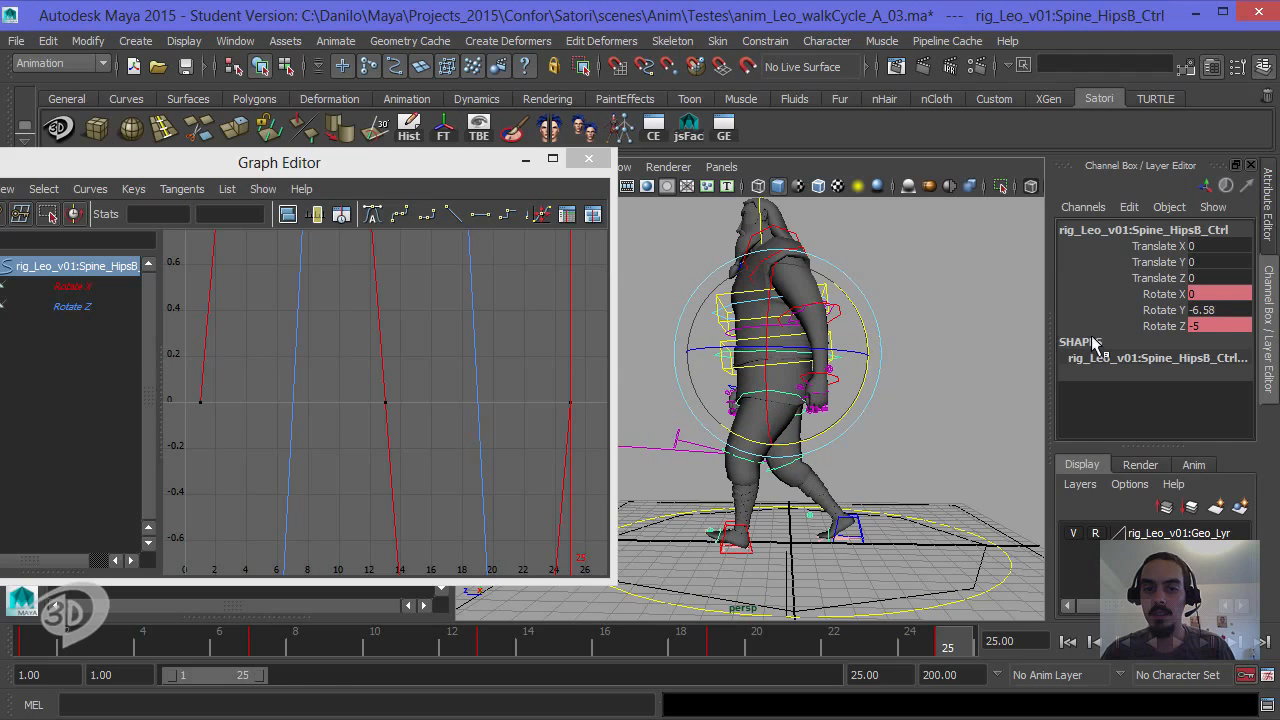
left_click(1212, 310)
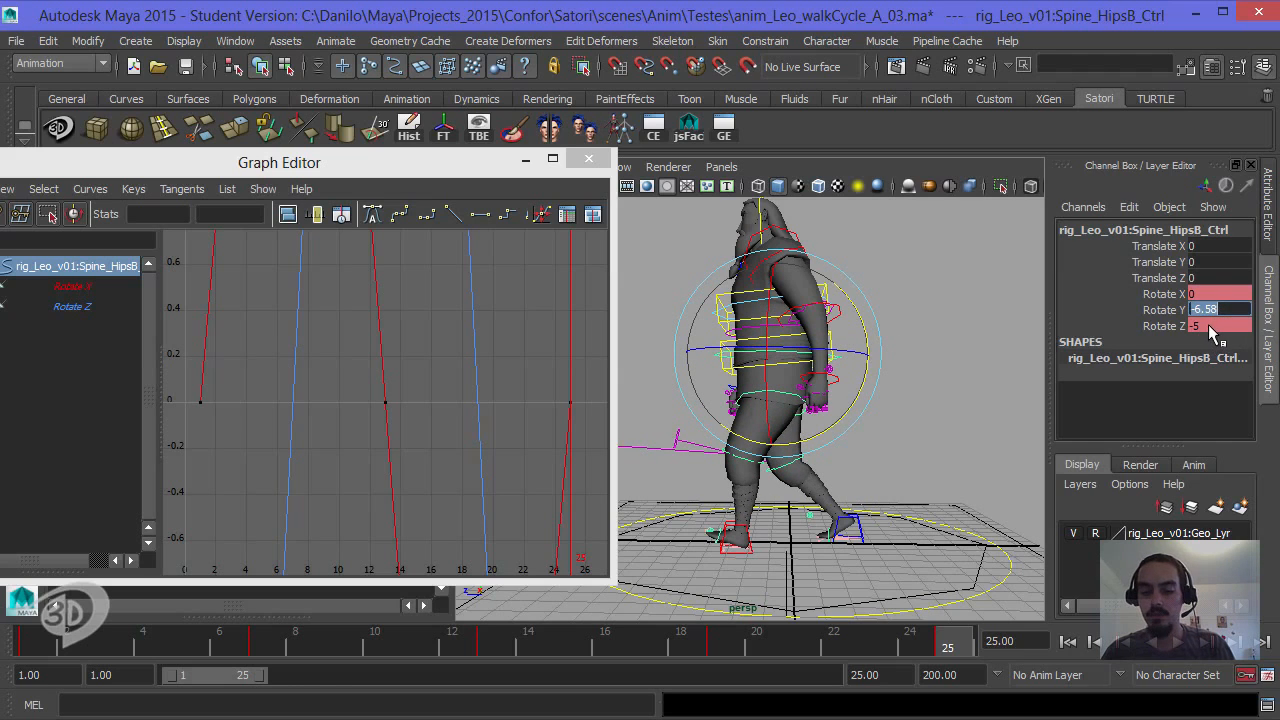
type("-5")
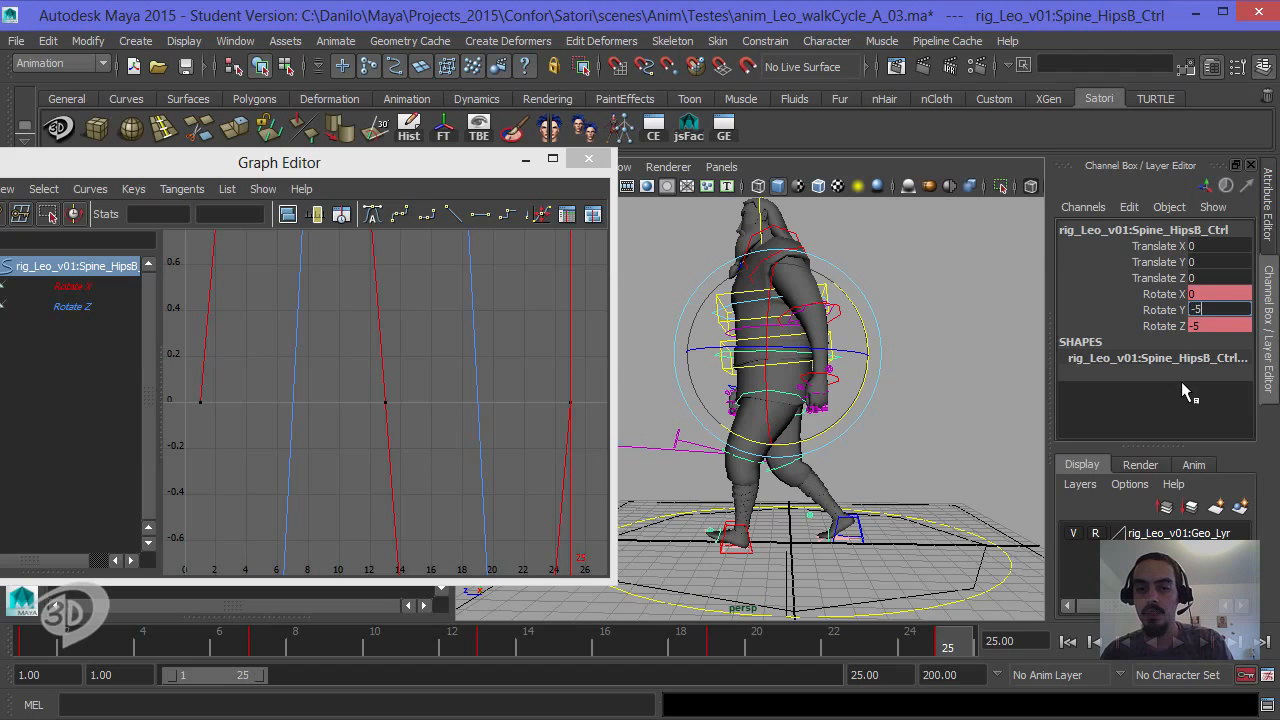
key("Return")
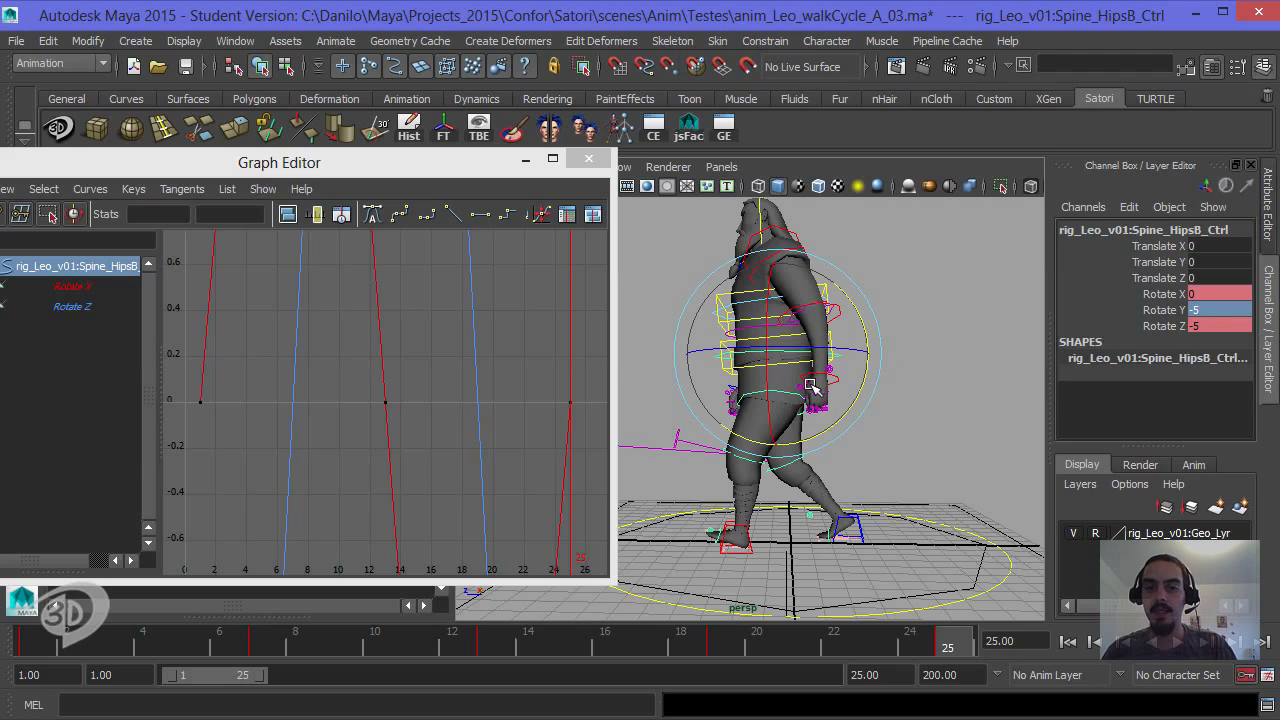
double_click(1212, 311)
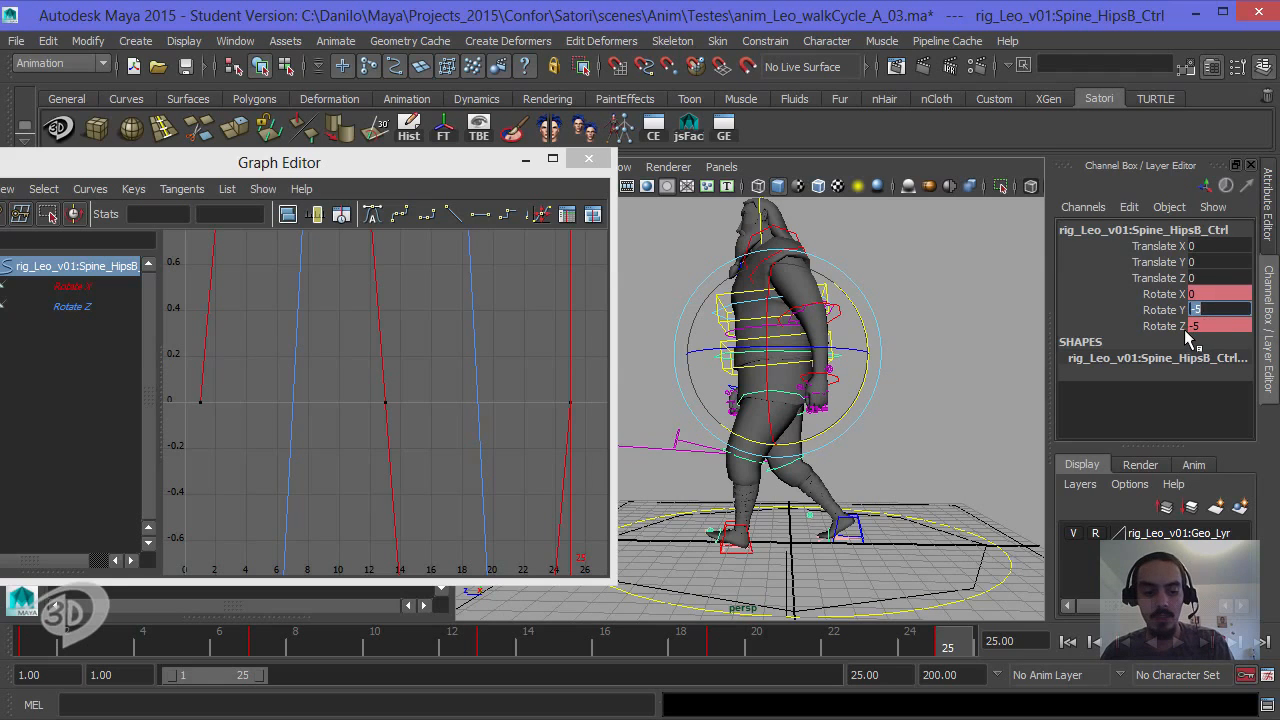
type("-4")
key("Return")
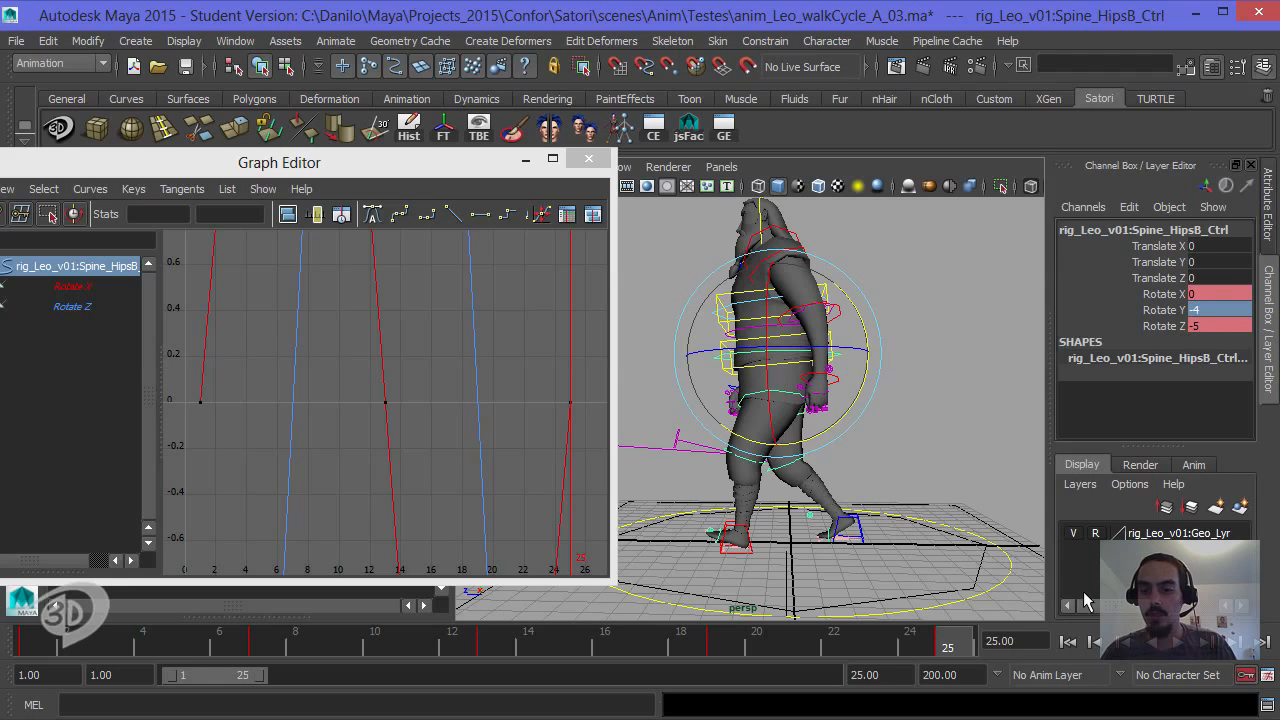
Step: Key only the Spine_HipsB control's Rotate Y channel at -4 on frames 1 and 25
left_click(1068, 642)
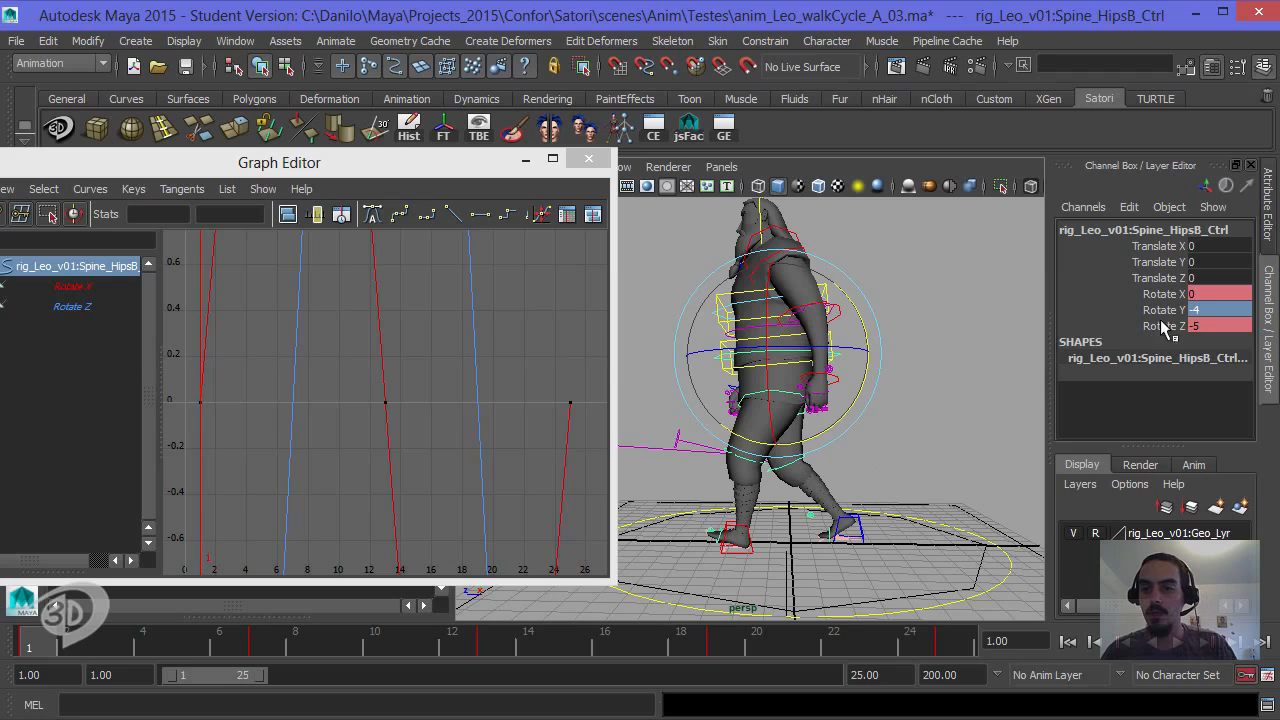
left_click(1160, 316)
right_click(1160, 316)
left_click(1195, 30)
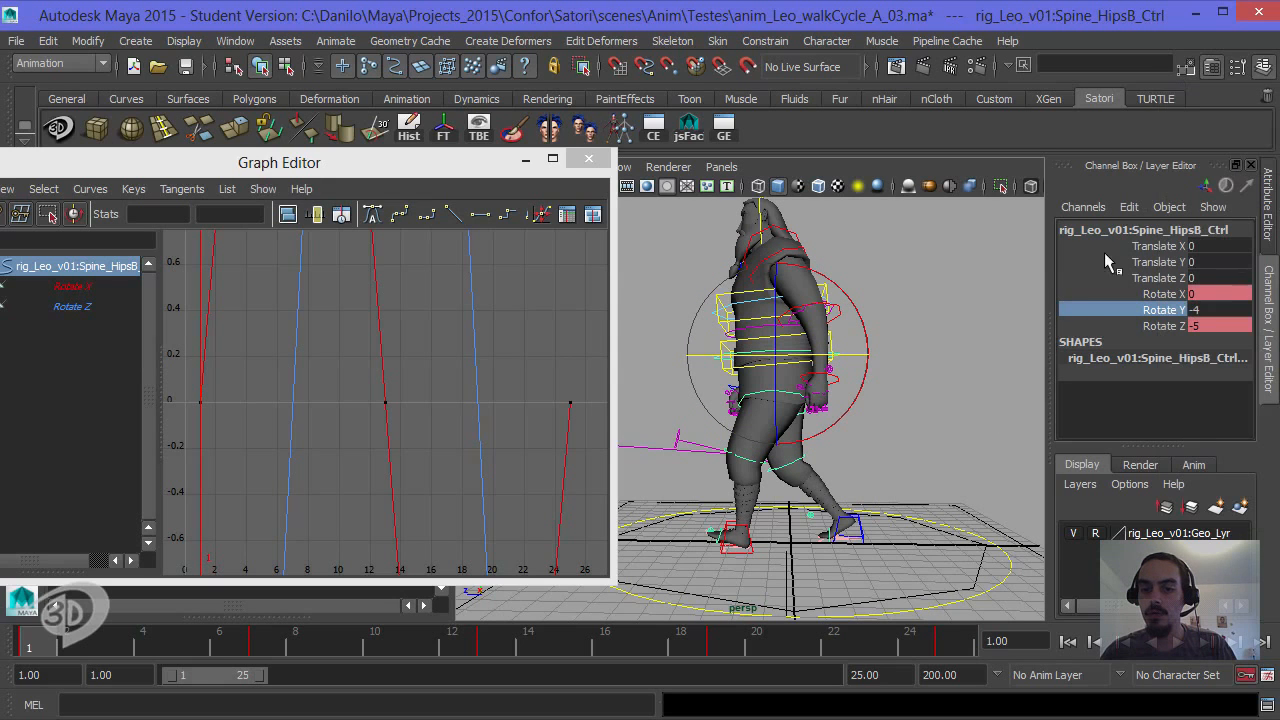
left_click(960, 648)
right_click(1165, 318)
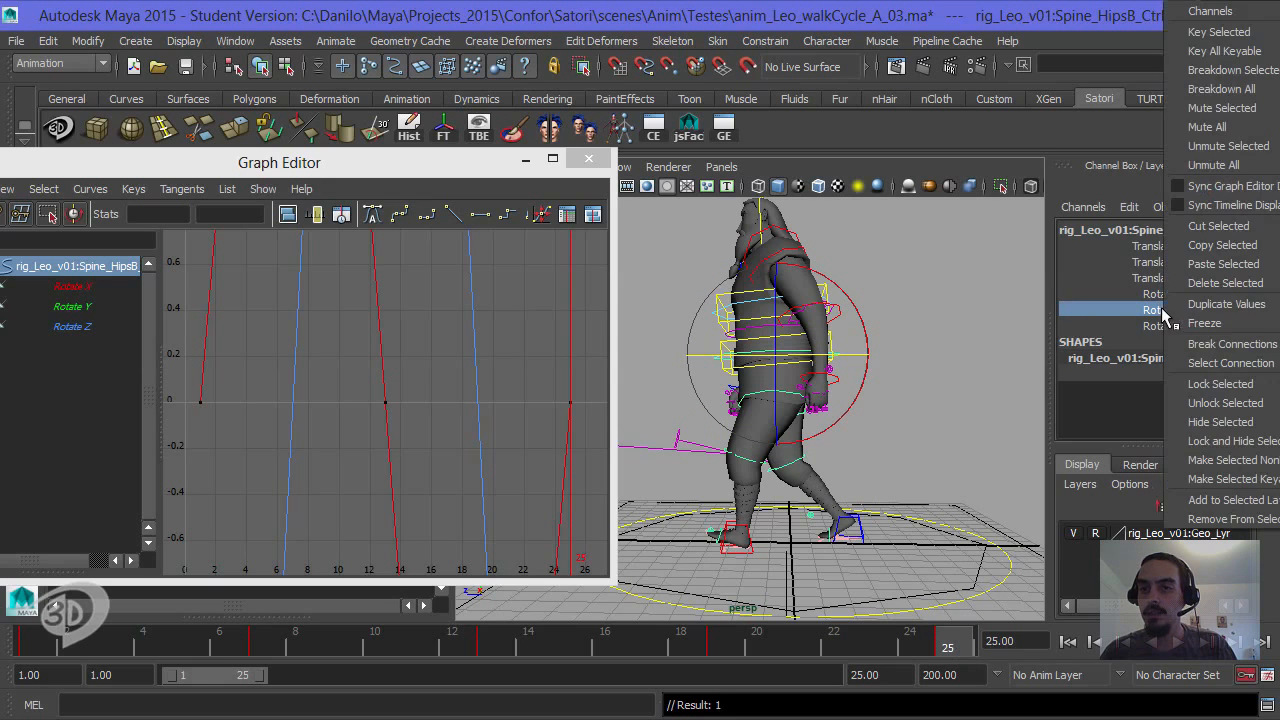
left_click(1213, 33)
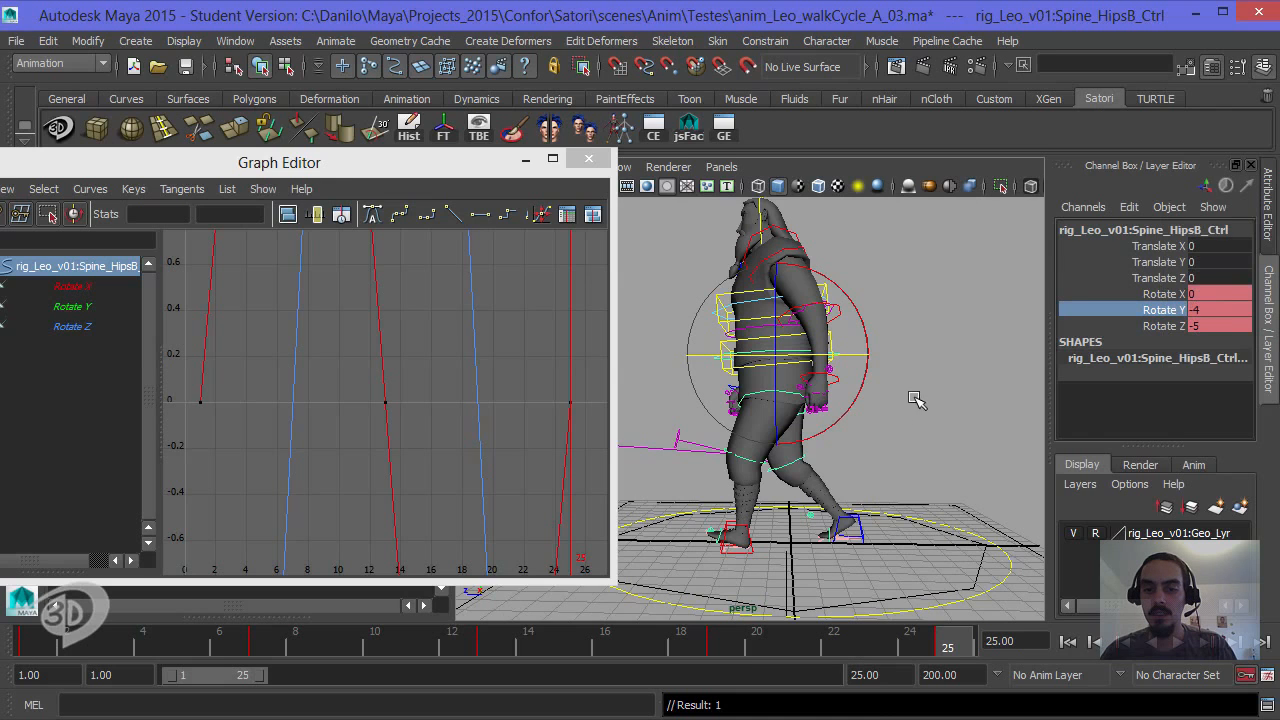
Step: Close the old preview, playblast the walk again over anim_Leo_walkCycle_A_03g, and pause and close the player after reviewing it
key("alt+Tab")
left_click(694, 114)
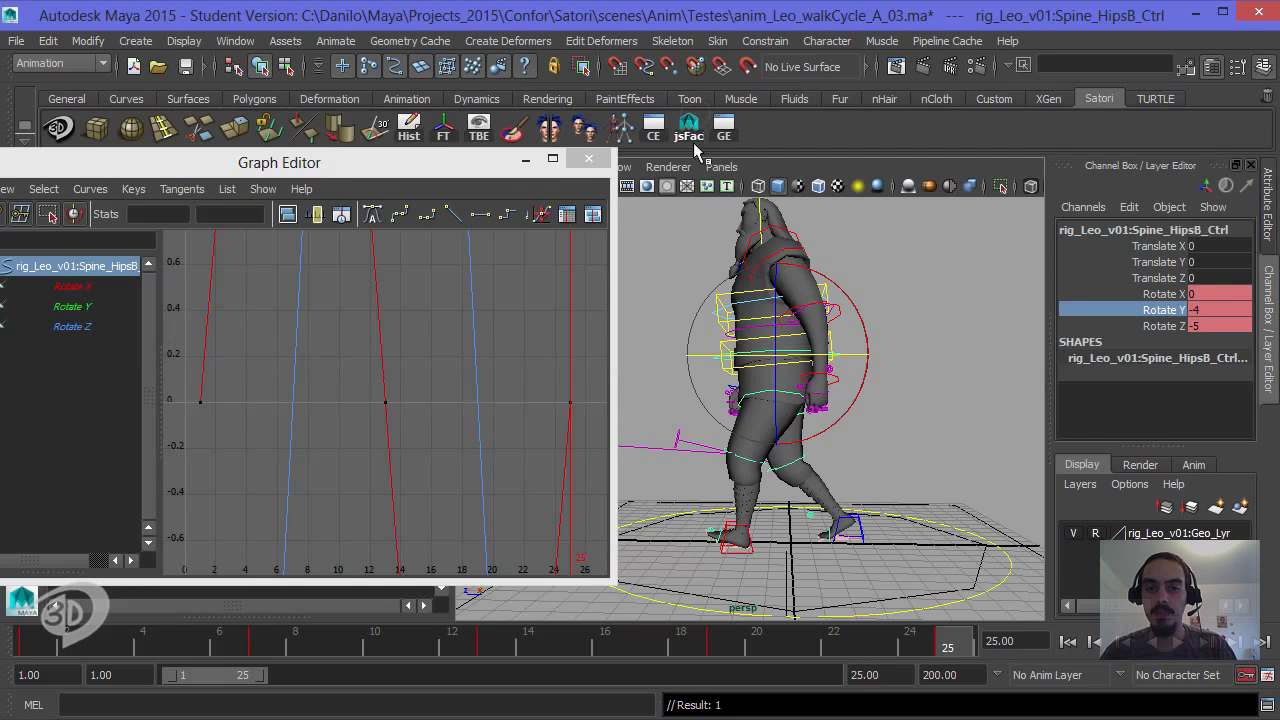
right_click(872, 638)
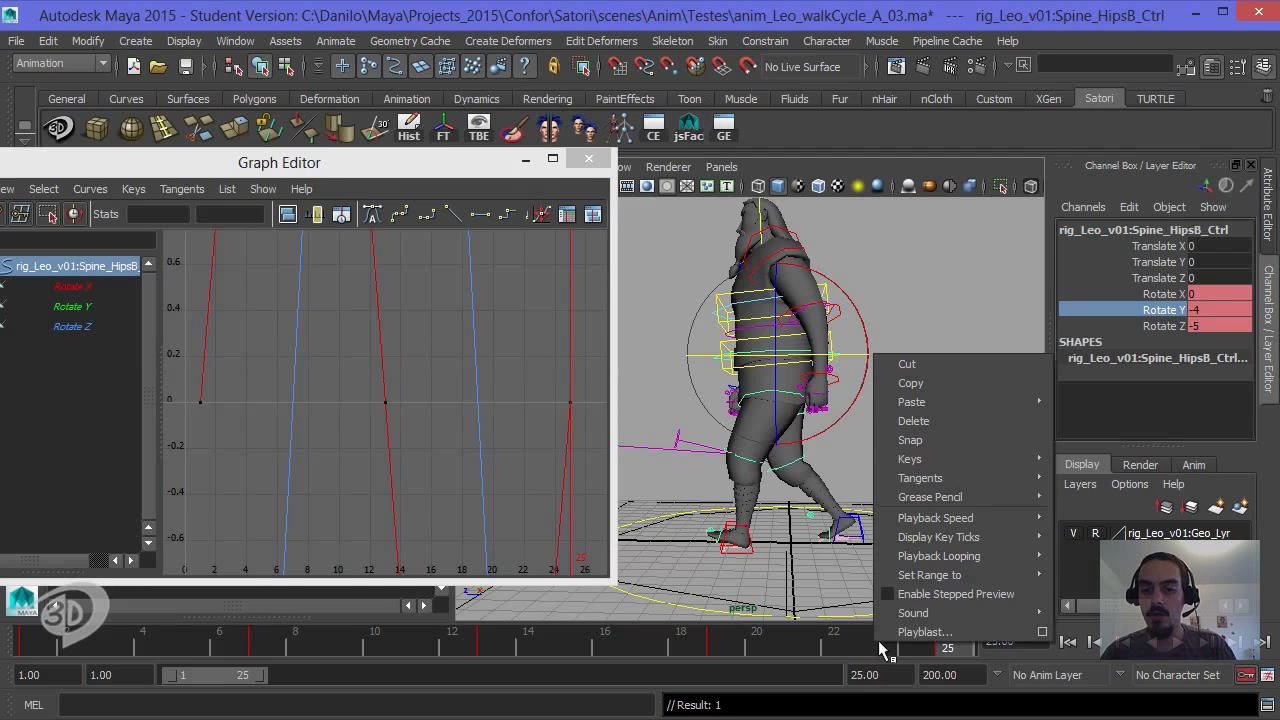
left_click(935, 636)
left_click(648, 377)
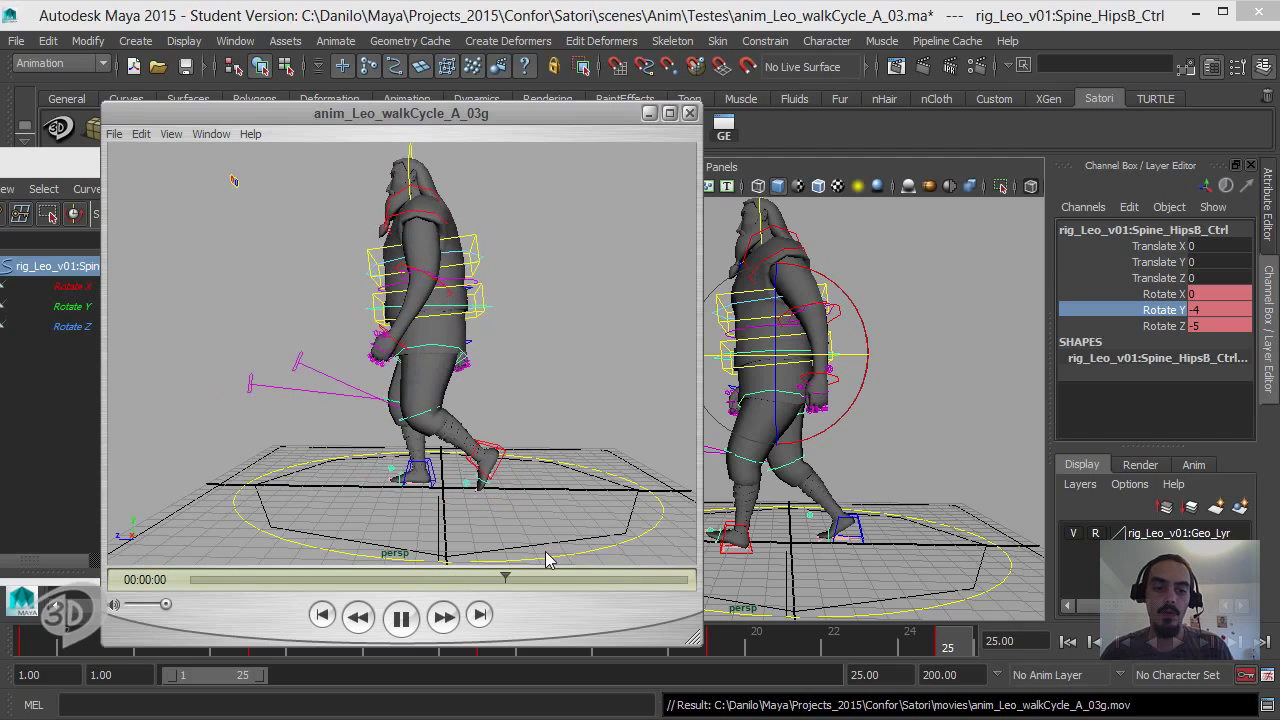
left_click(402, 619)
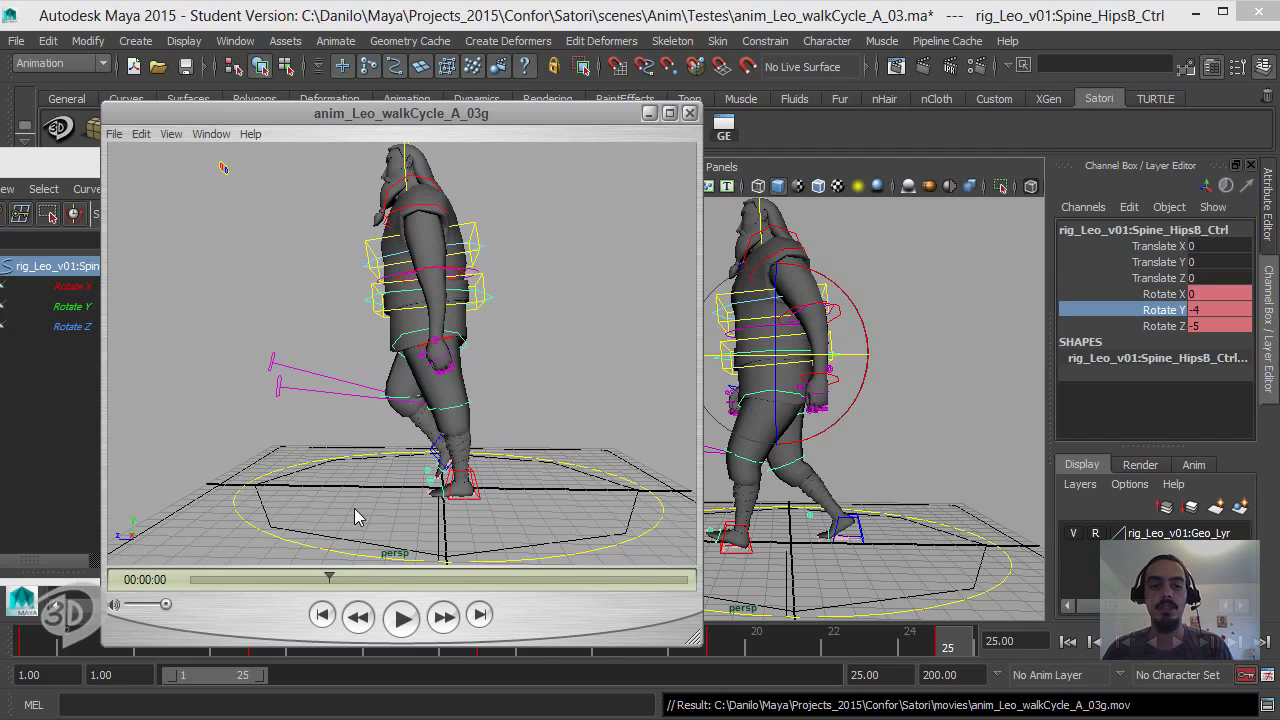
left_click(689, 113)
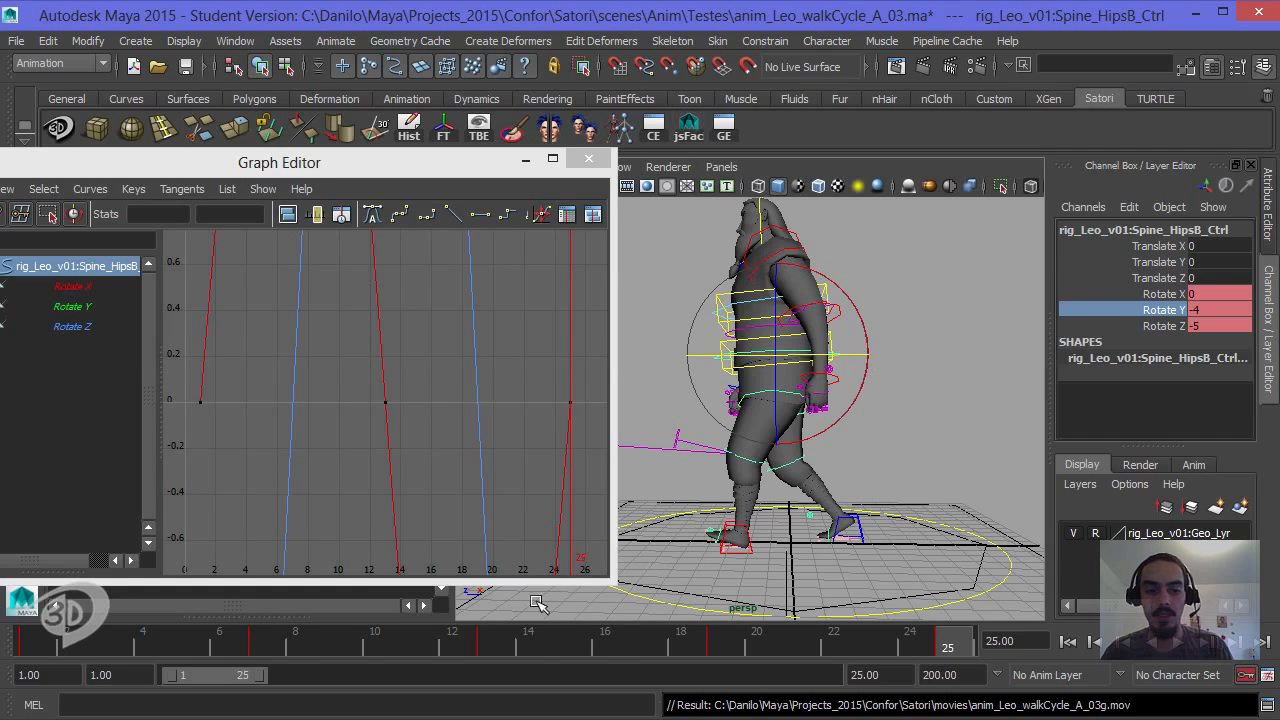
Step: Go to frame 8, select the Spine_HipsA control and fit all its animation curves in the graph
left_click(296, 648)
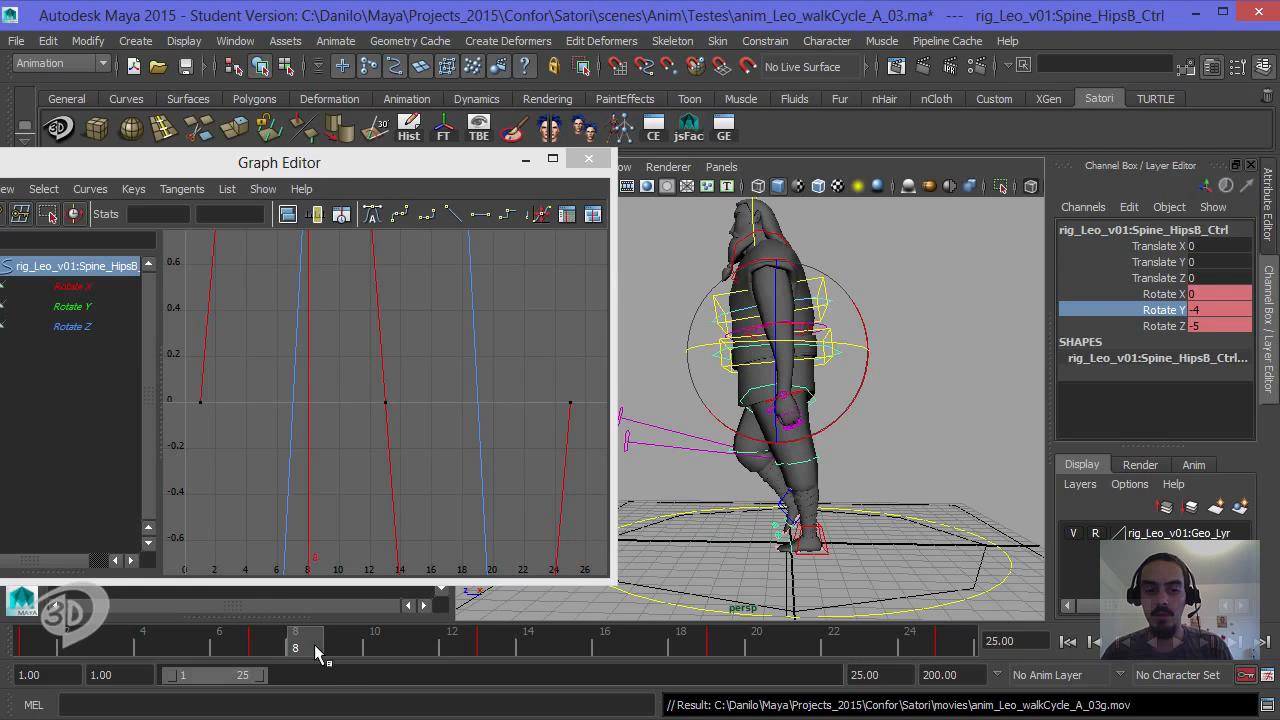
left_click(983, 363)
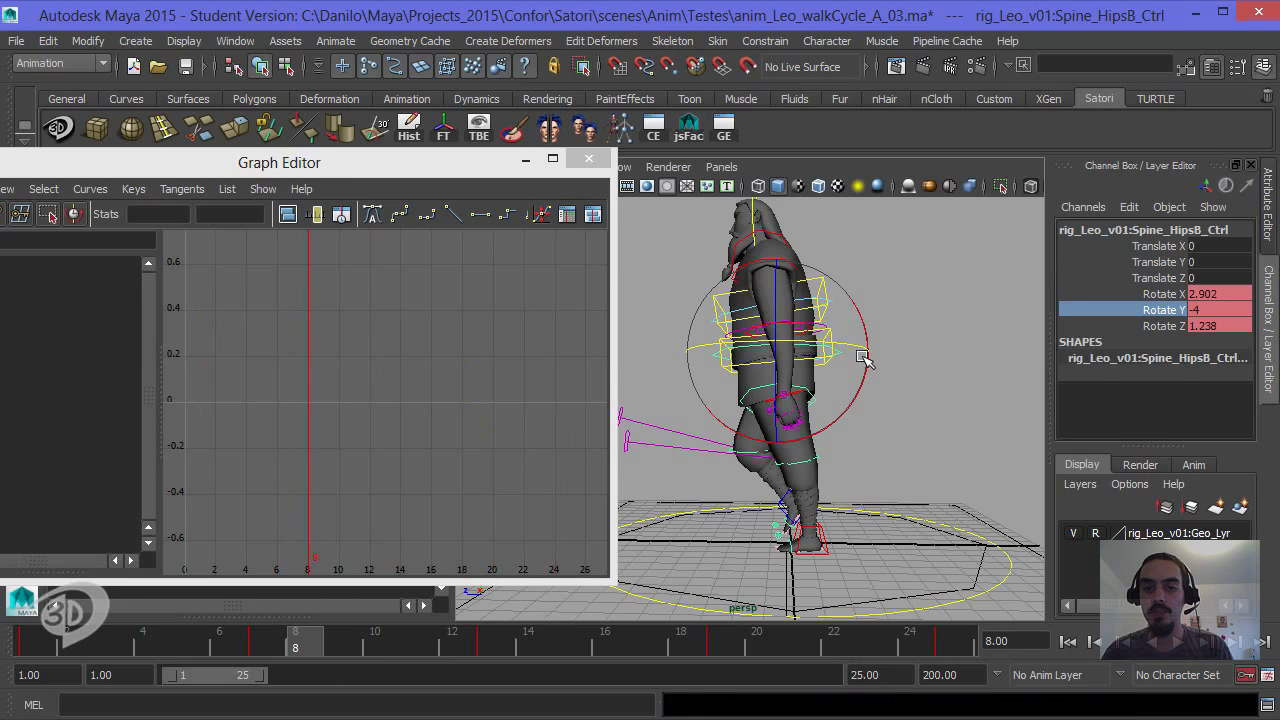
left_click(829, 336)
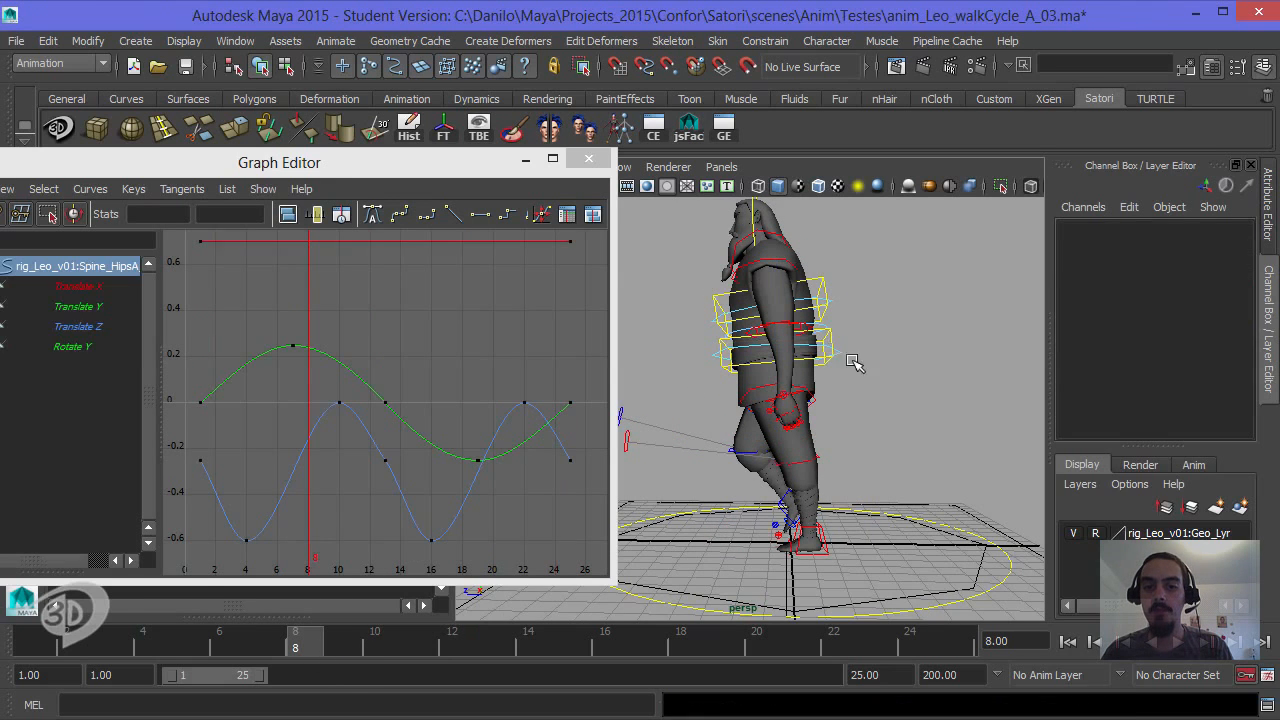
left_click(381, 421)
key("a")
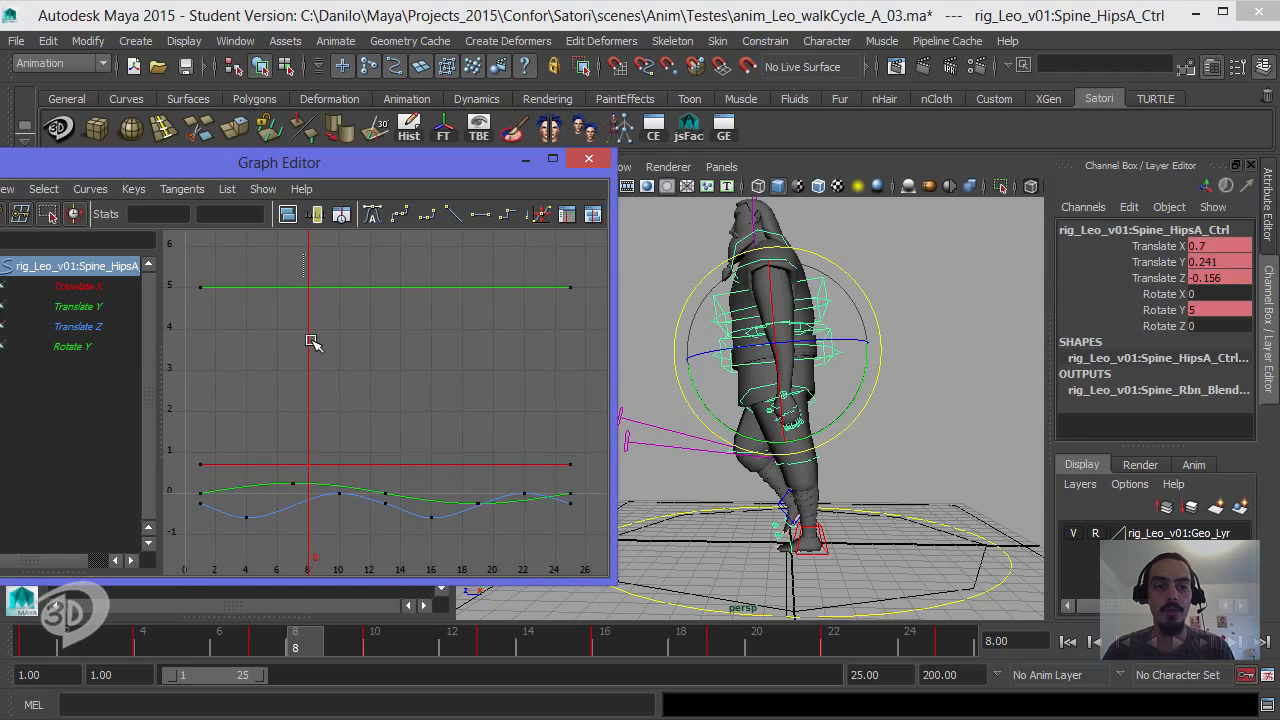
Step: Try lowering the Spine_HipsA control's whole Rotate Y curve, and undo the change
left_click_drag(304, 254, 312, 339)
key("w")
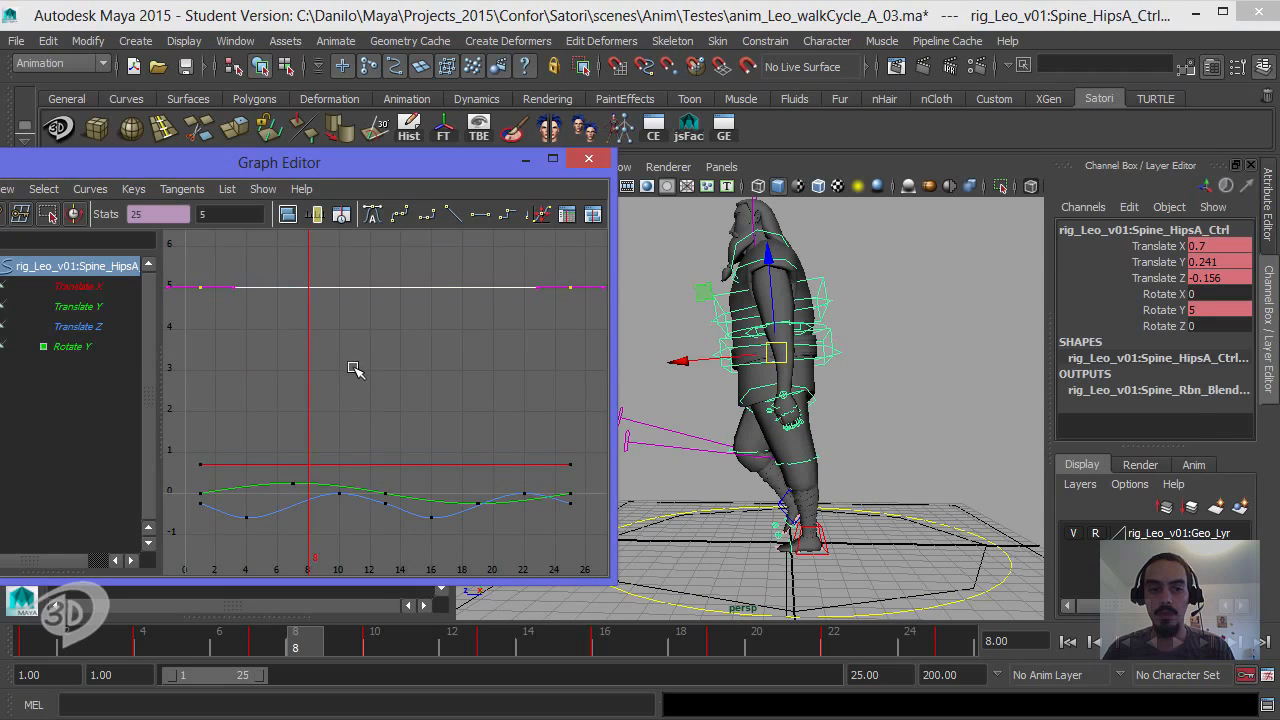
middle_click_drag(353, 369, 352, 390, "shift")
key("ctrl+z")
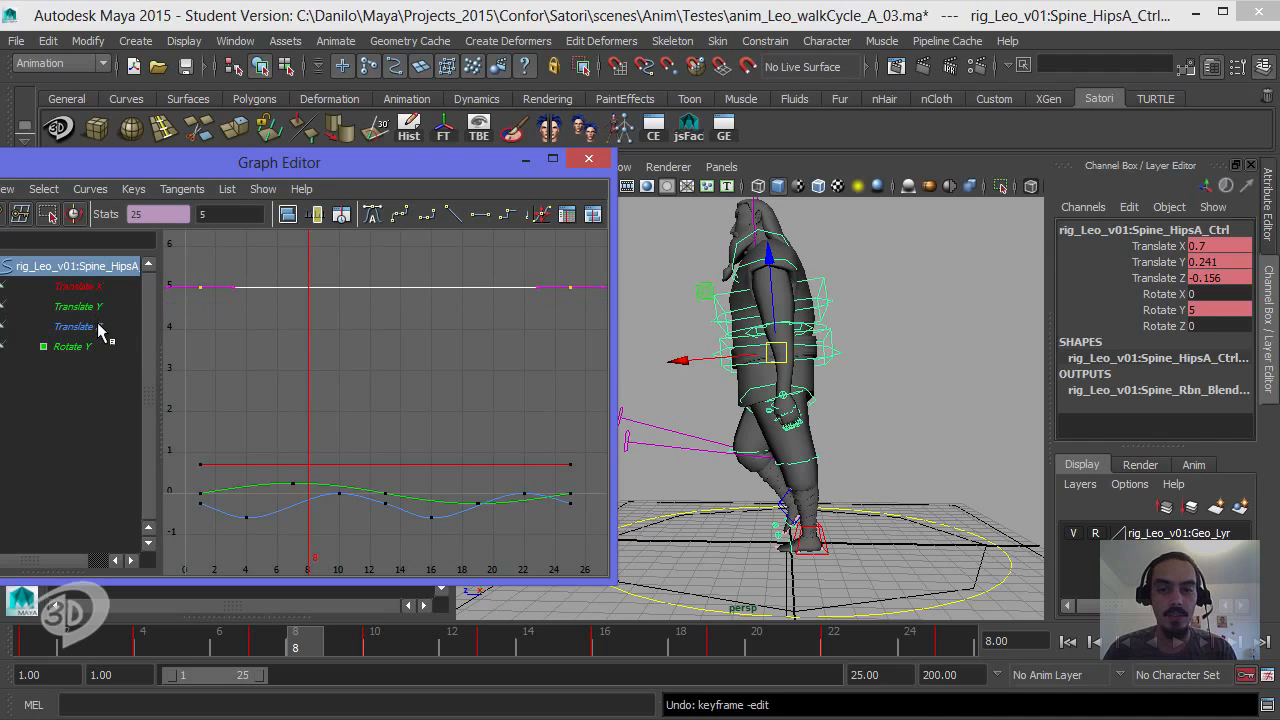
Step: Isolate the Spine_HipsA control's translate curves one by one and lower the whole Translate X curve to 0.31
left_click(90, 331)
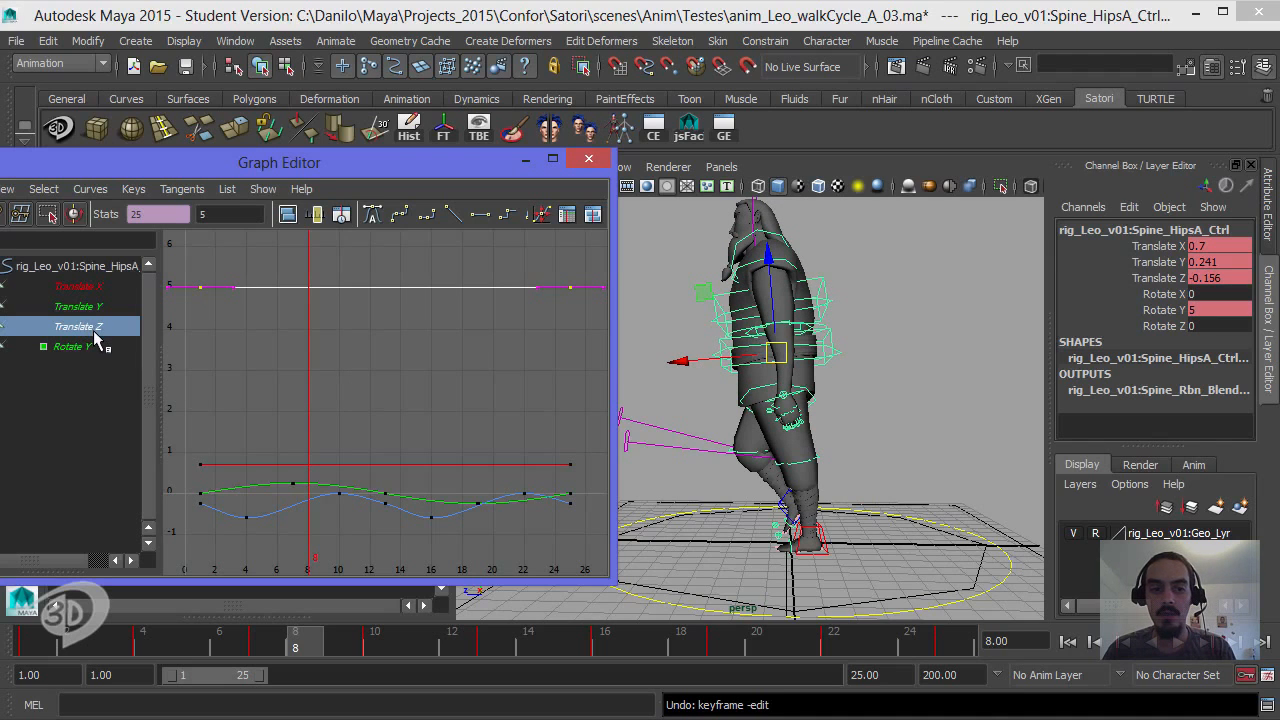
left_click_drag(305, 466, 297, 528)
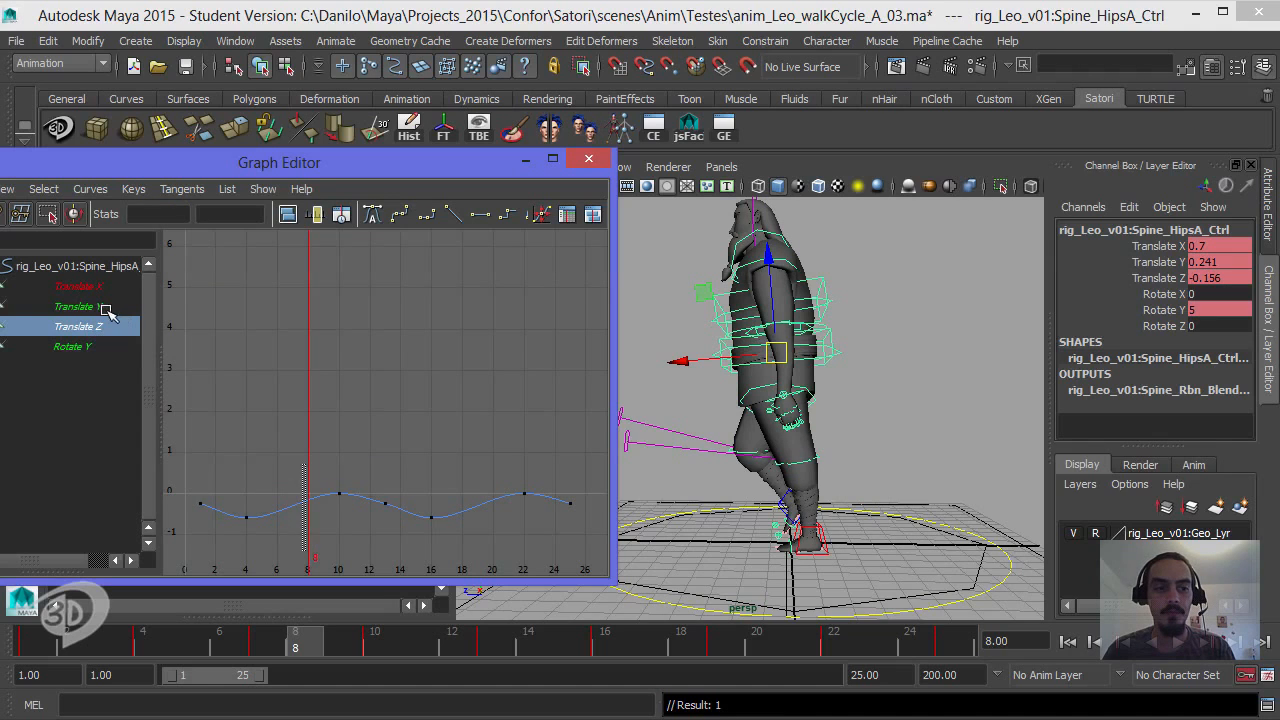
left_click(106, 309)
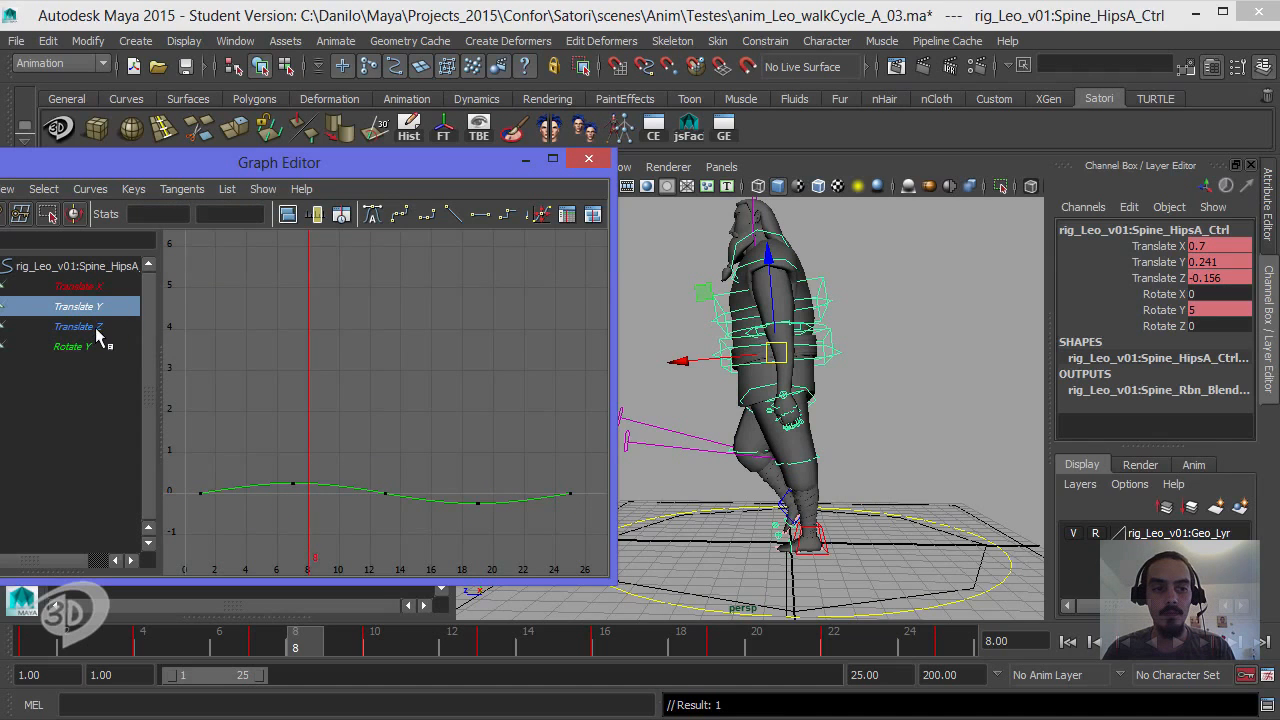
left_click(100, 287)
left_click_drag(333, 504, 355, 419)
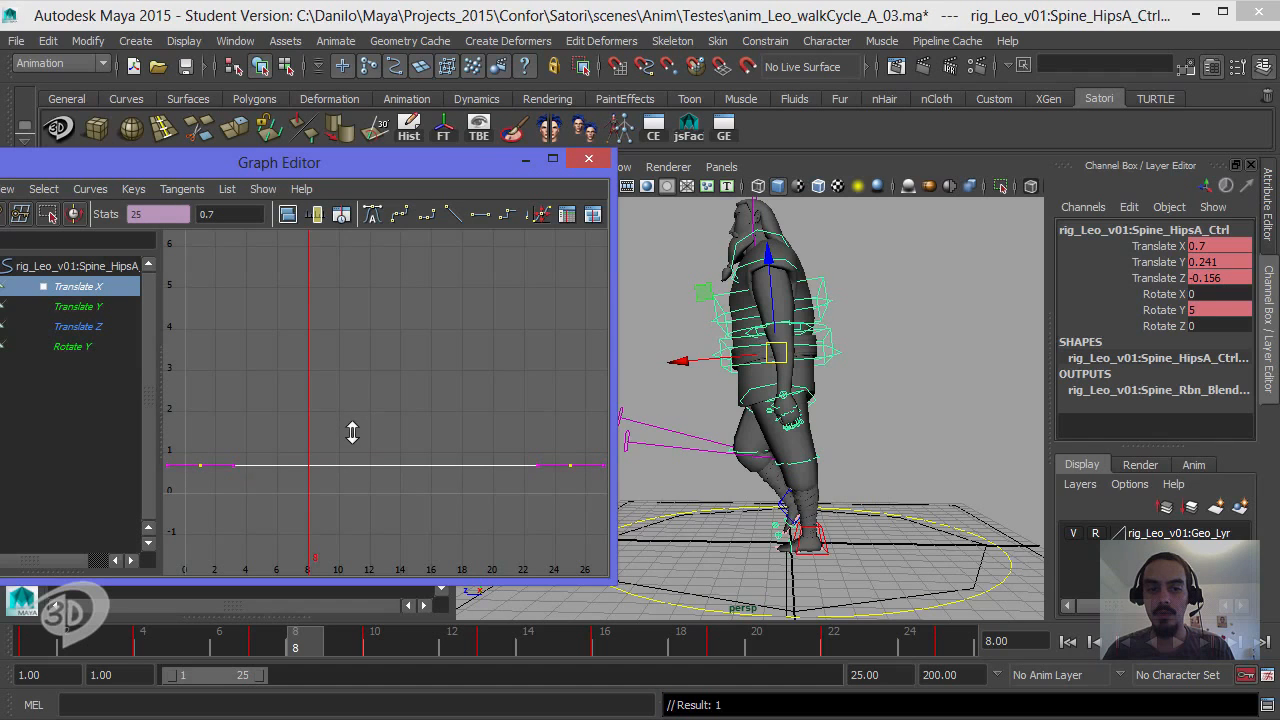
middle_click_drag(352, 432, 353, 441, "shift")
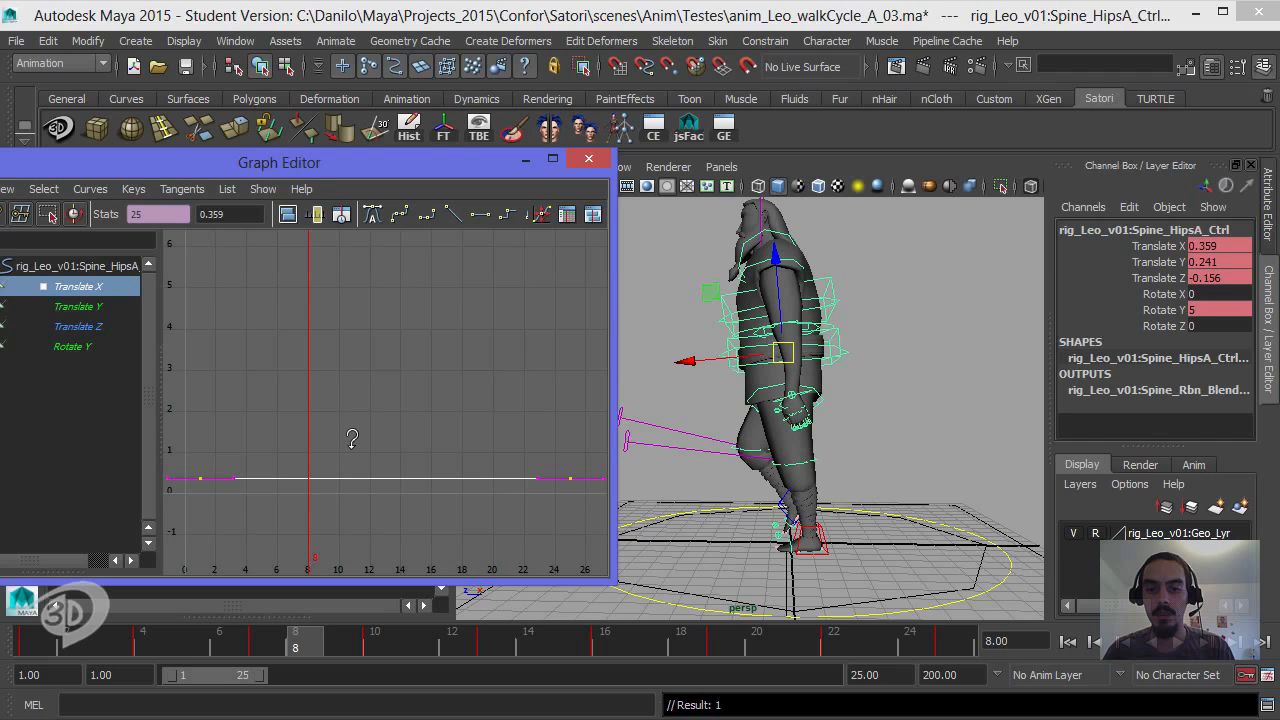
middle_click_drag(352, 452, 352, 455, "shift")
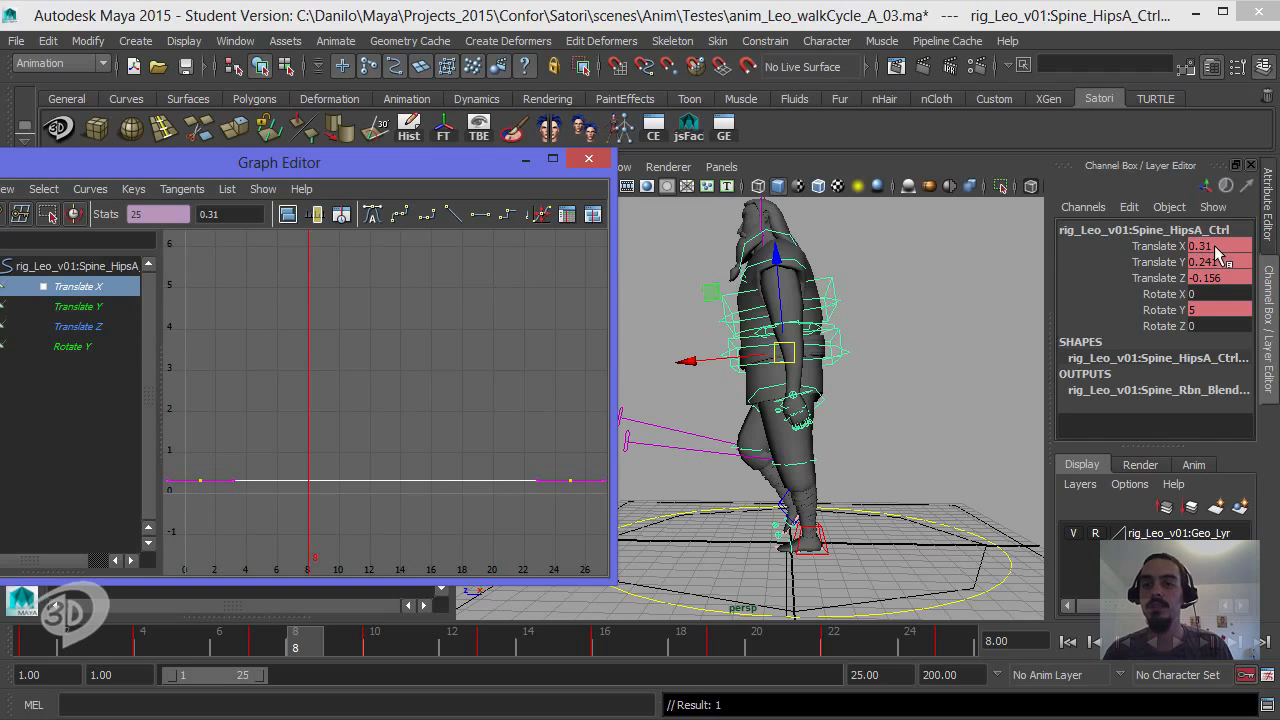
Step: View the character from the front, select the Spine_ChestB control and fit all its animation curves in the graph
left_click(934, 362)
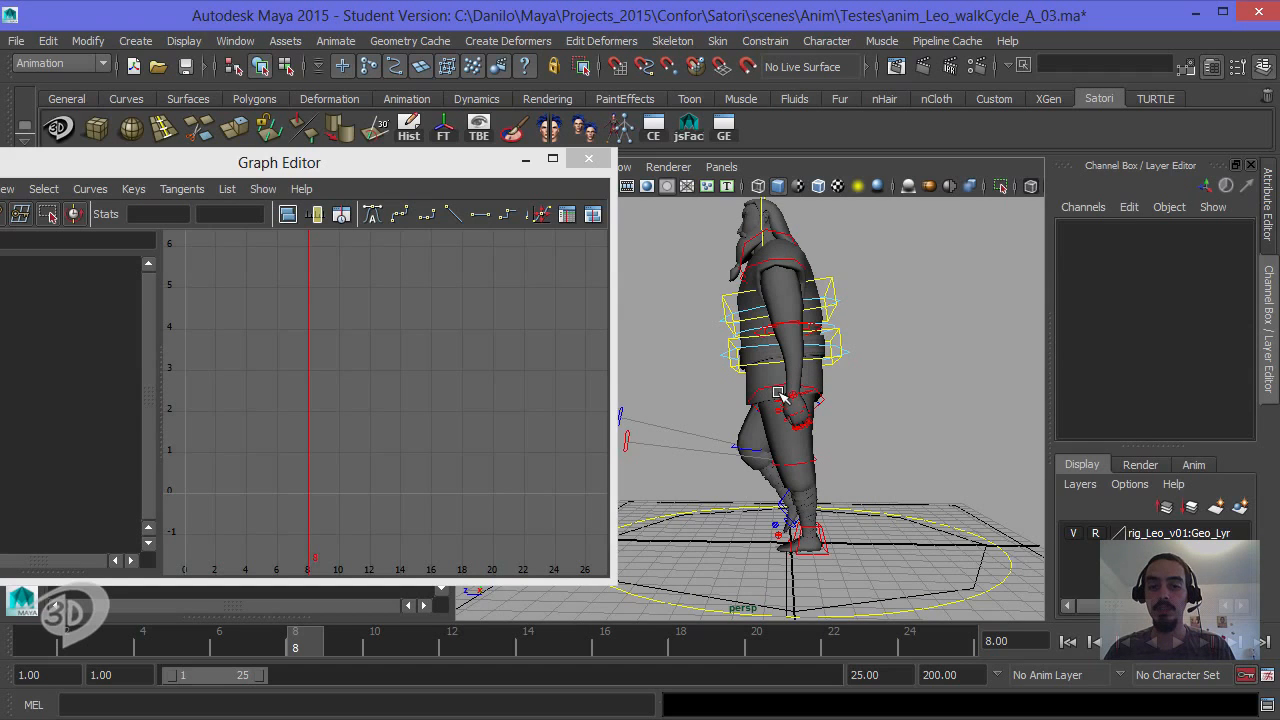
left_click_drag(770, 397, 870, 432, "alt")
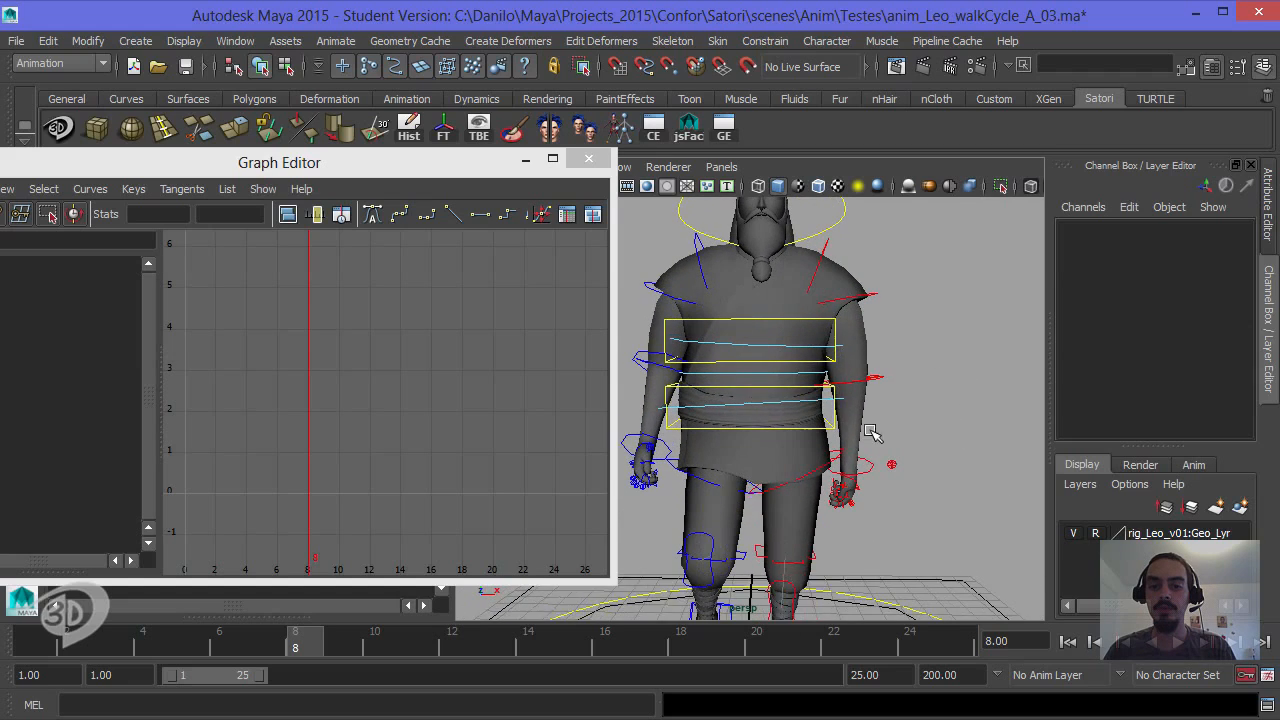
left_click(820, 347)
right_click_drag(805, 352, 756, 372, "alt")
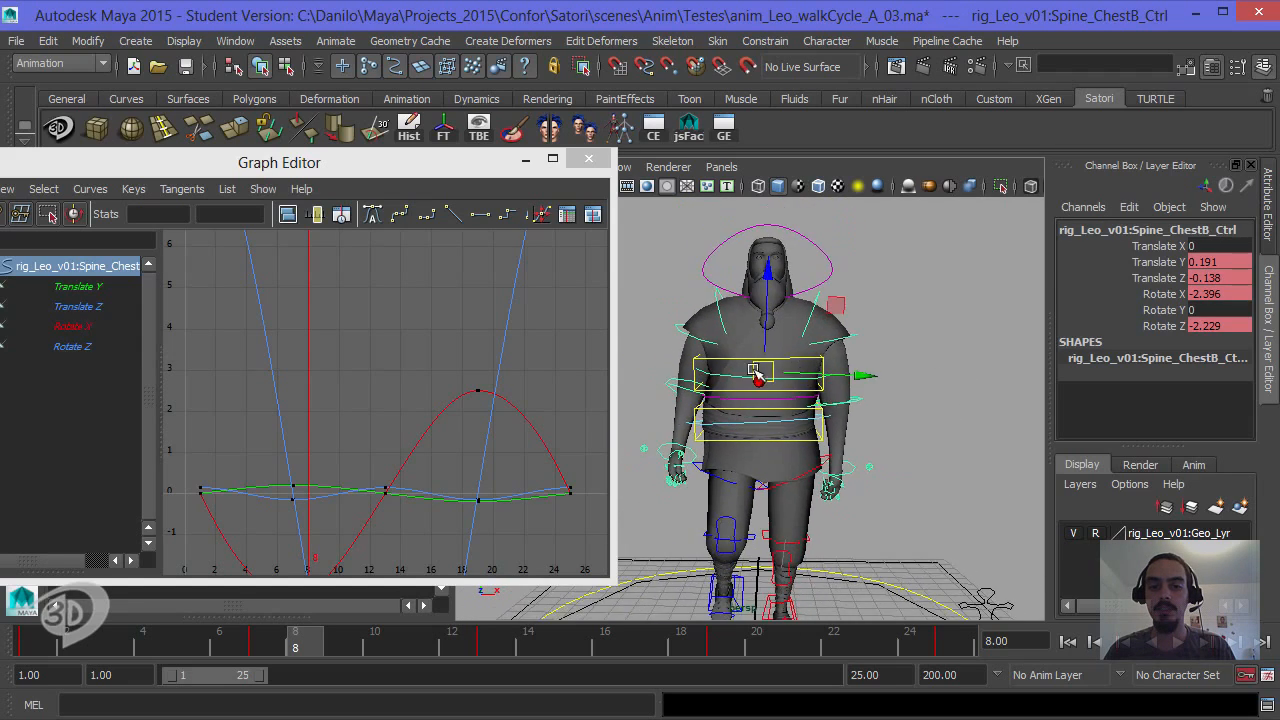
left_click(378, 366)
key("a")
scroll(418, 376, "down", 4)
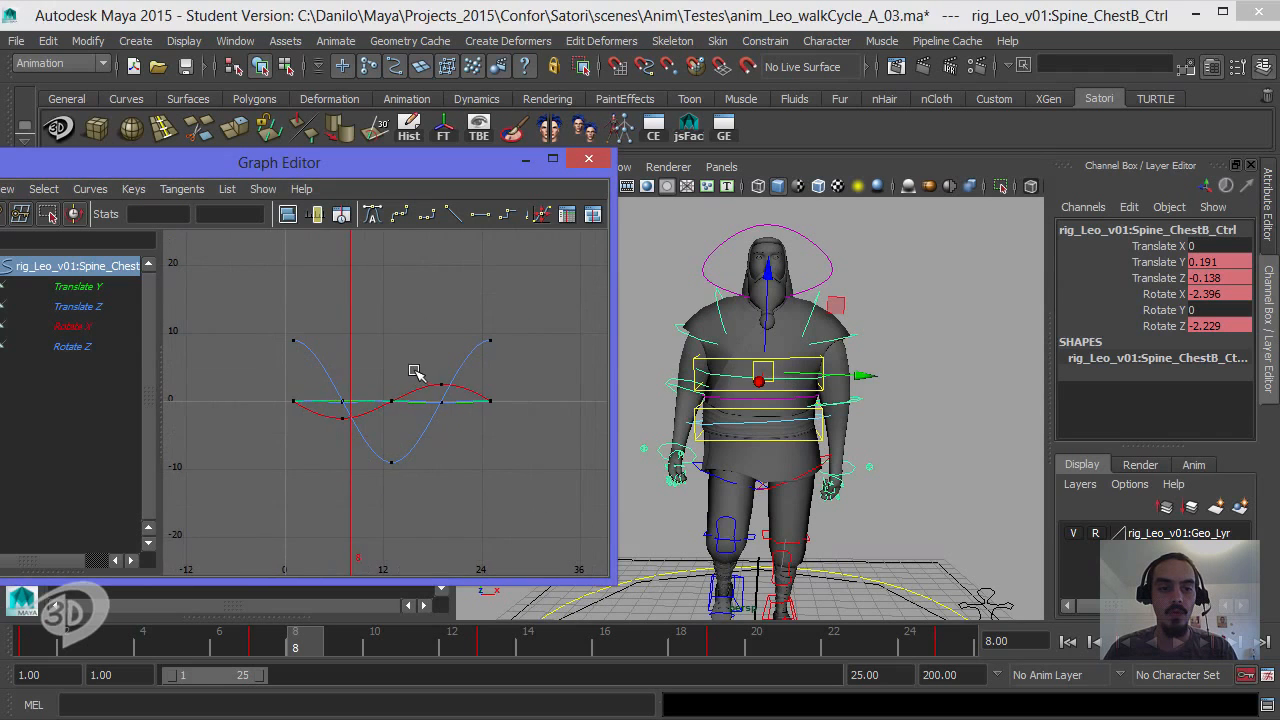
scroll(420, 370, "up", 3)
scroll(425, 360, "down", 2)
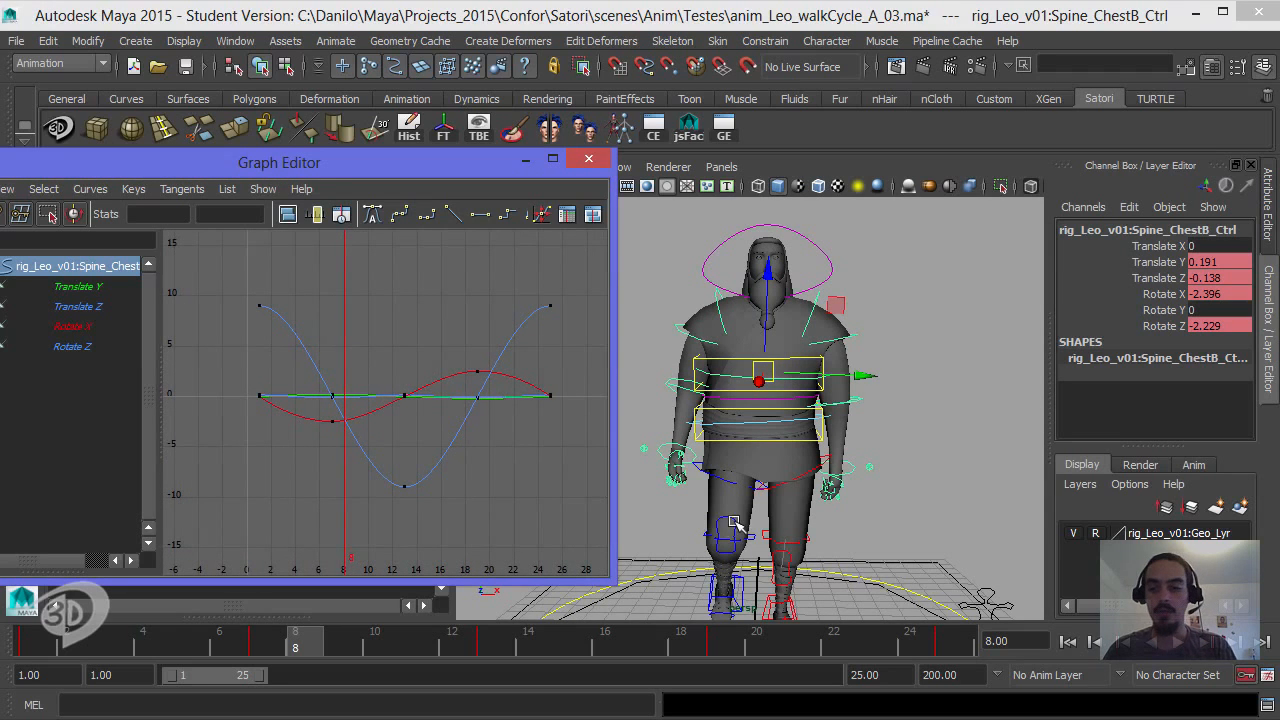
Step: Copy all Spine_ChestB keys of the cycle and paste them at frame 25 so the curves repeat
left_click(1068, 642)
left_click_drag(277, 283, 300, 472)
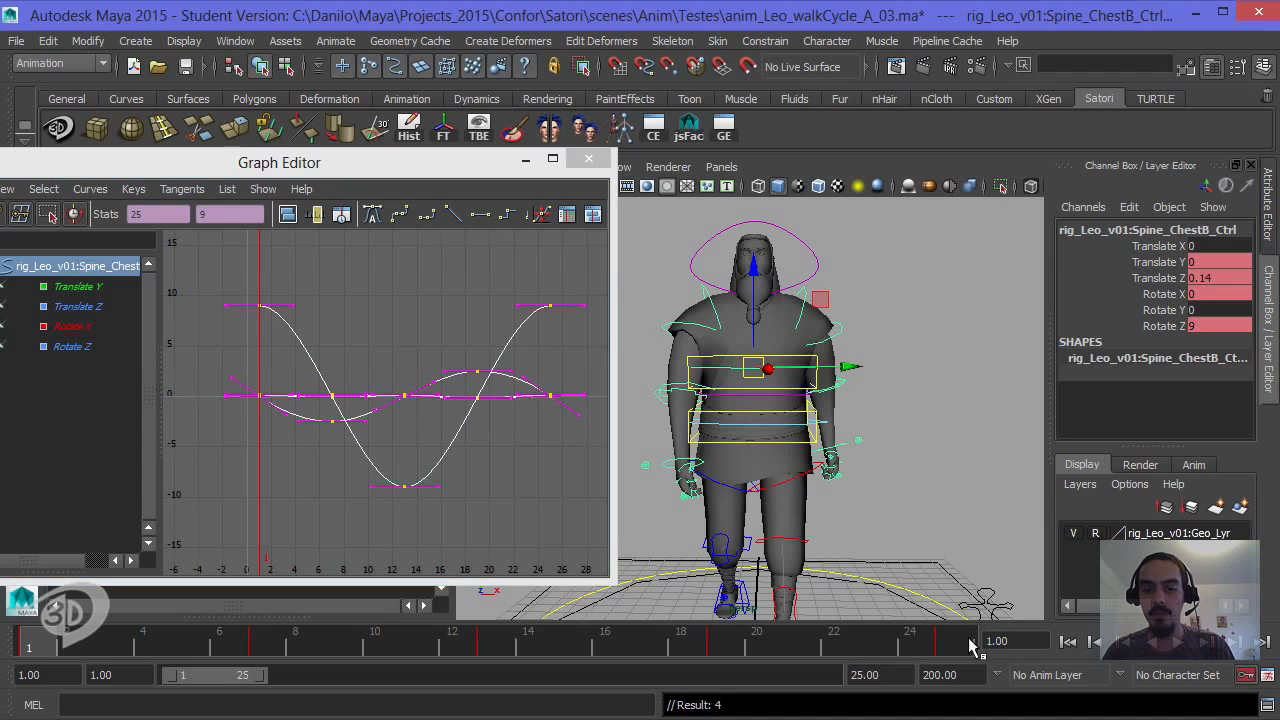
left_click(967, 650)
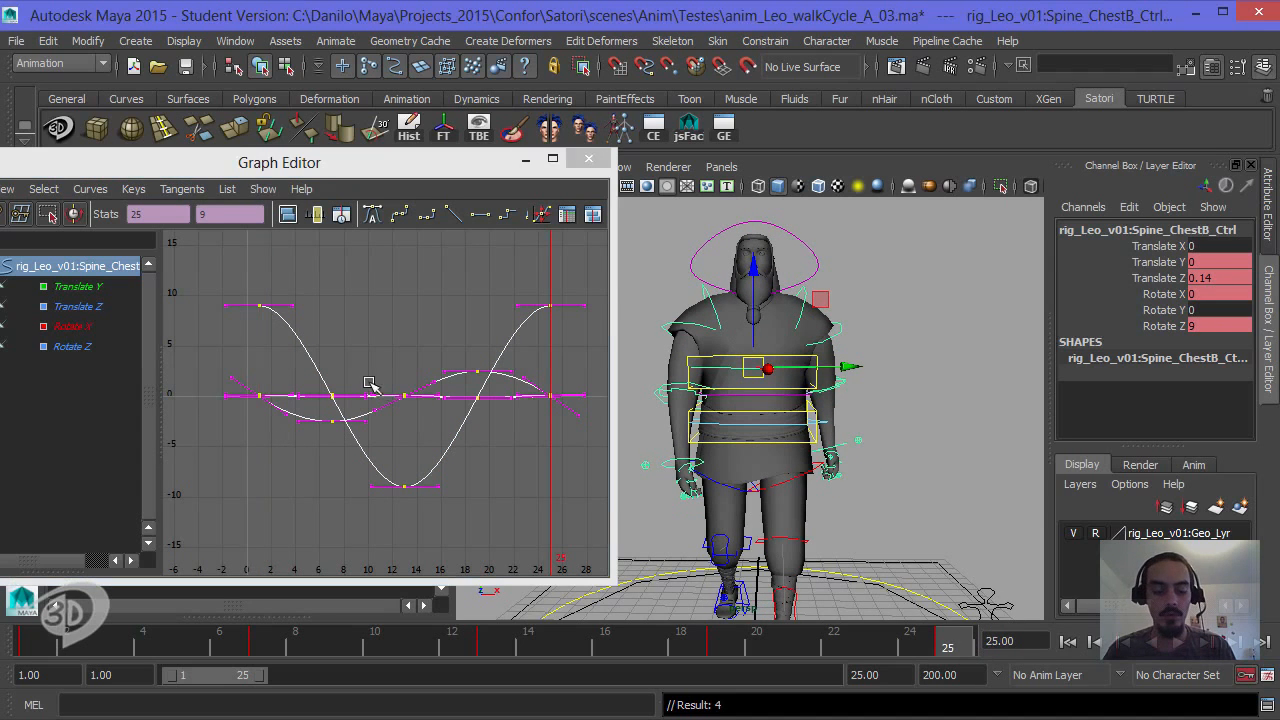
key("ctrl+v")
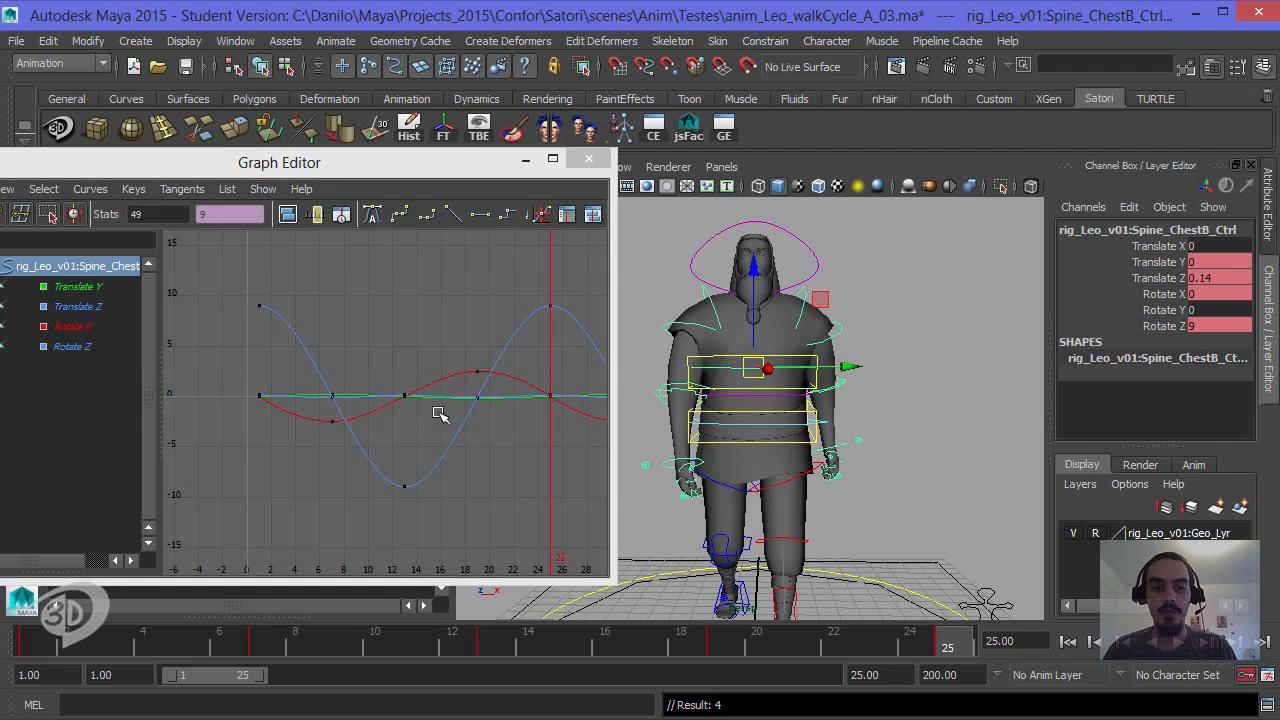
middle_click_drag(472, 411, 451, 410, "alt")
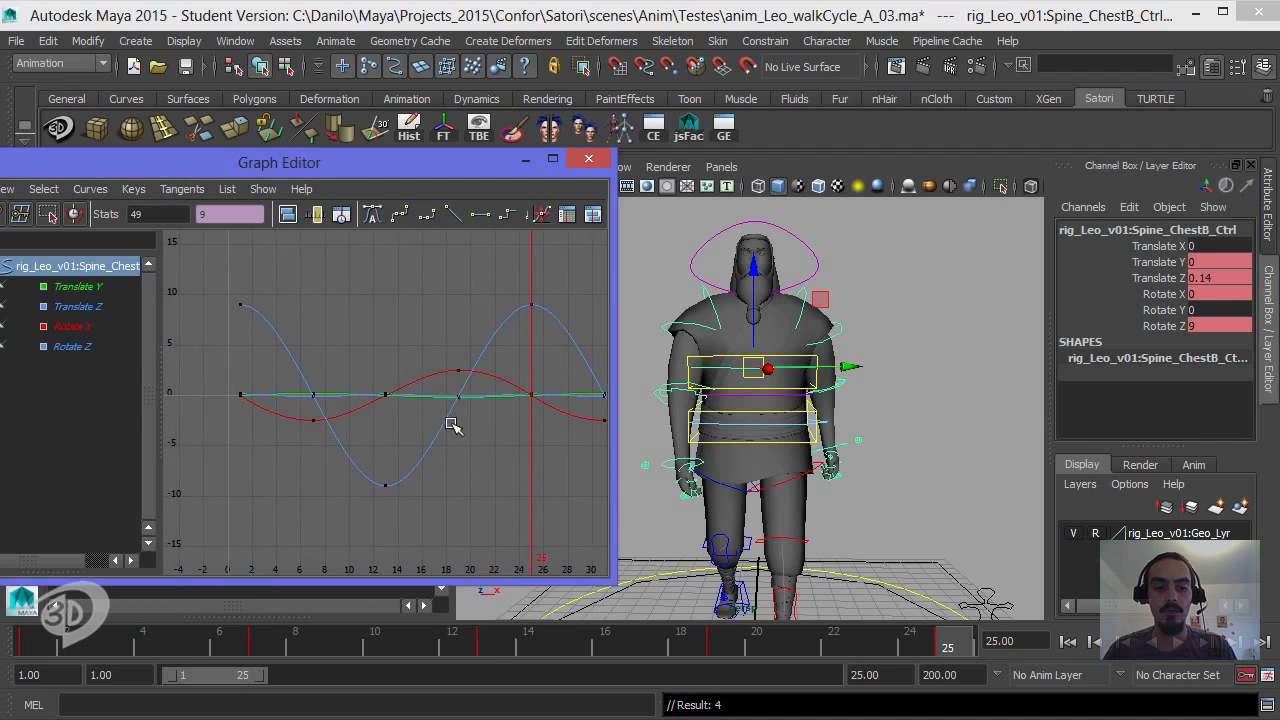
Step: Shift all Spine_ChestB keys, including the pasted repeat, 11 frames earlier
left_click(490, 651)
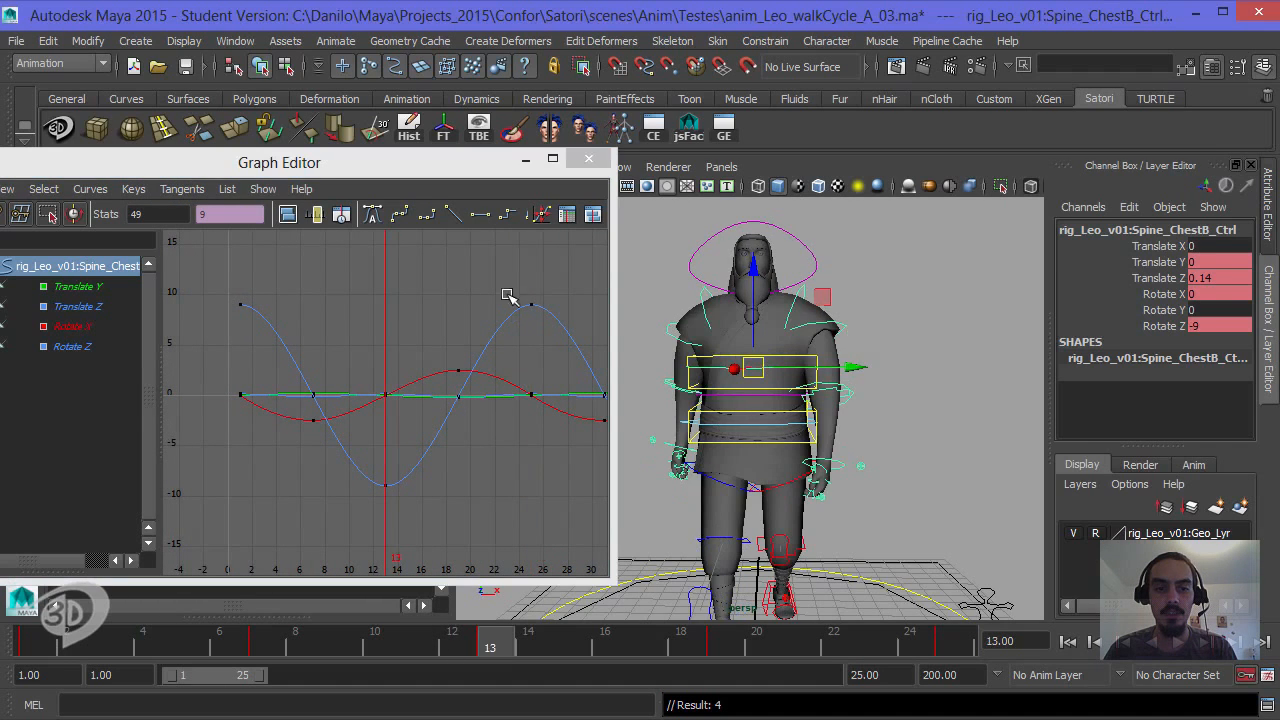
left_click_drag(496, 288, 497, 500)
middle_click_drag(487, 467, 425, 457, "shift")
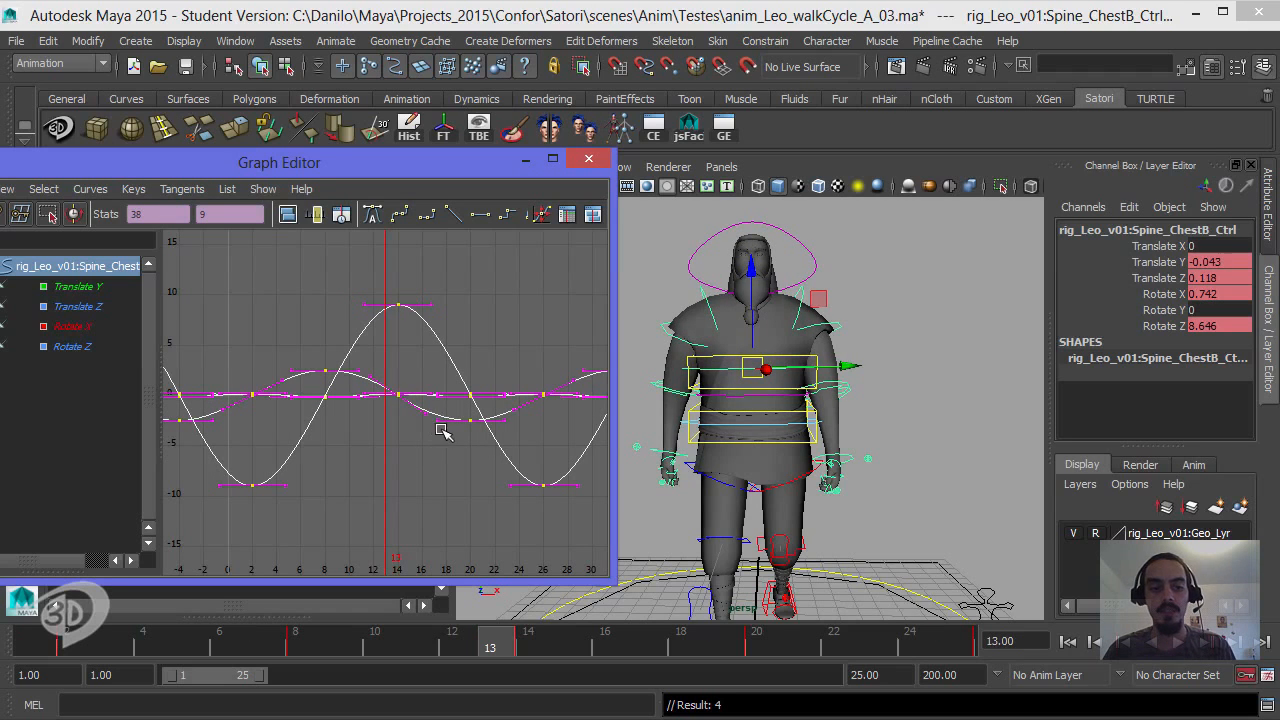
Step: Key the Spine_ChestB control's Translate Y, Translate Z, Rotate X and Rotate Z channels on frame 1
left_click(38, 645)
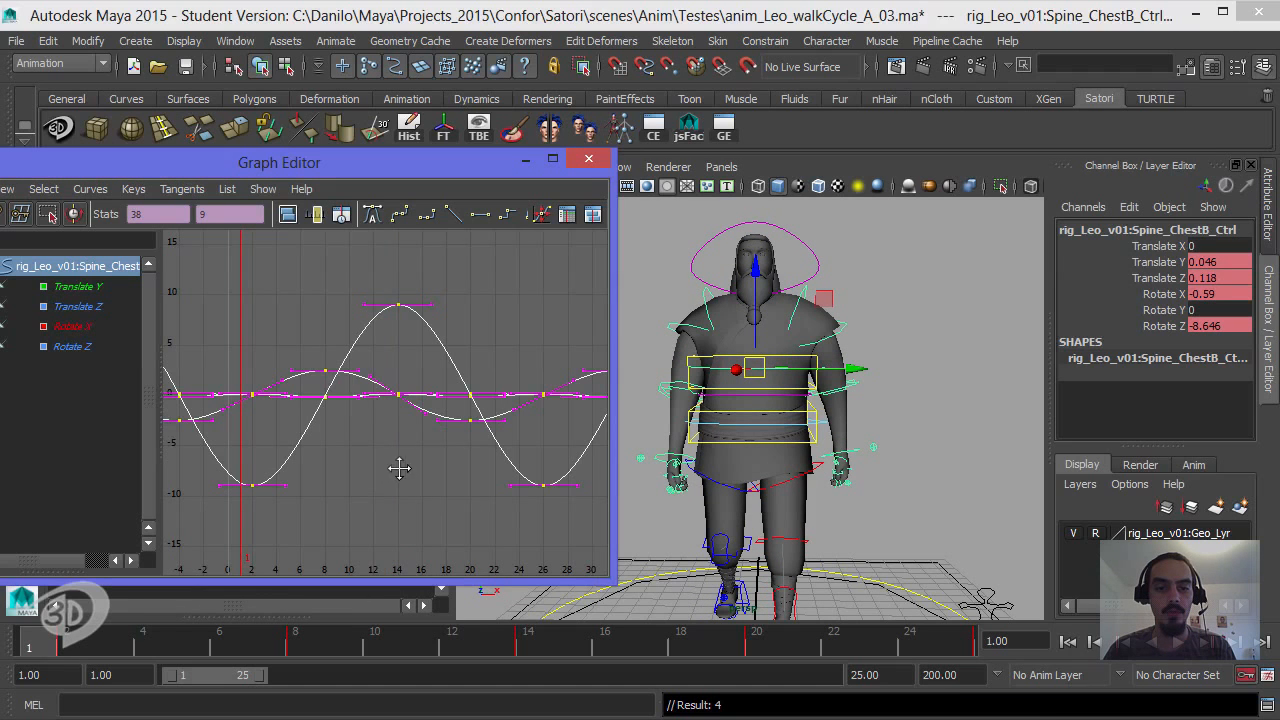
middle_click_drag(399, 468, 423, 455, "alt")
left_click(399, 463)
left_click_drag(1158, 246, 1175, 294)
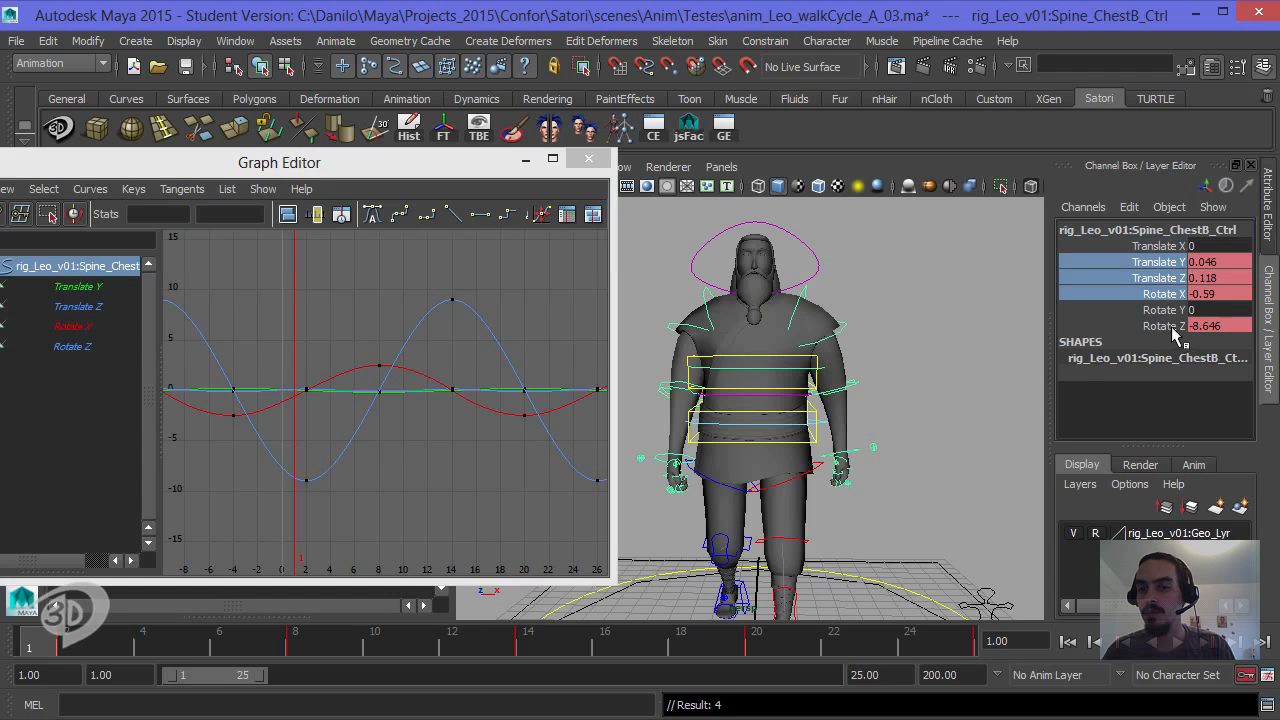
left_click(1165, 326, "ctrl")
right_click(1168, 296)
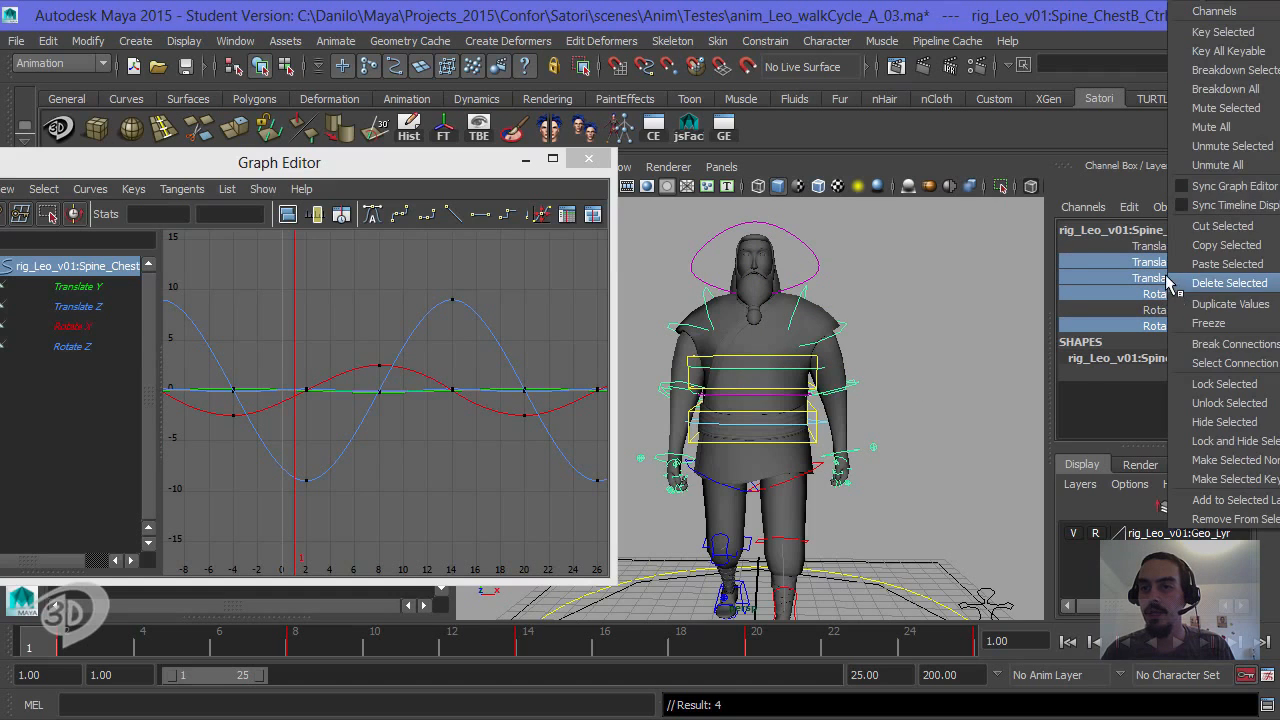
left_click(1205, 50)
Step: Delete all Spine_ChestB keys that lie before frame 1
middle_click_drag(263, 354, 340, 360, "alt")
scroll(342, 362, "down", 4)
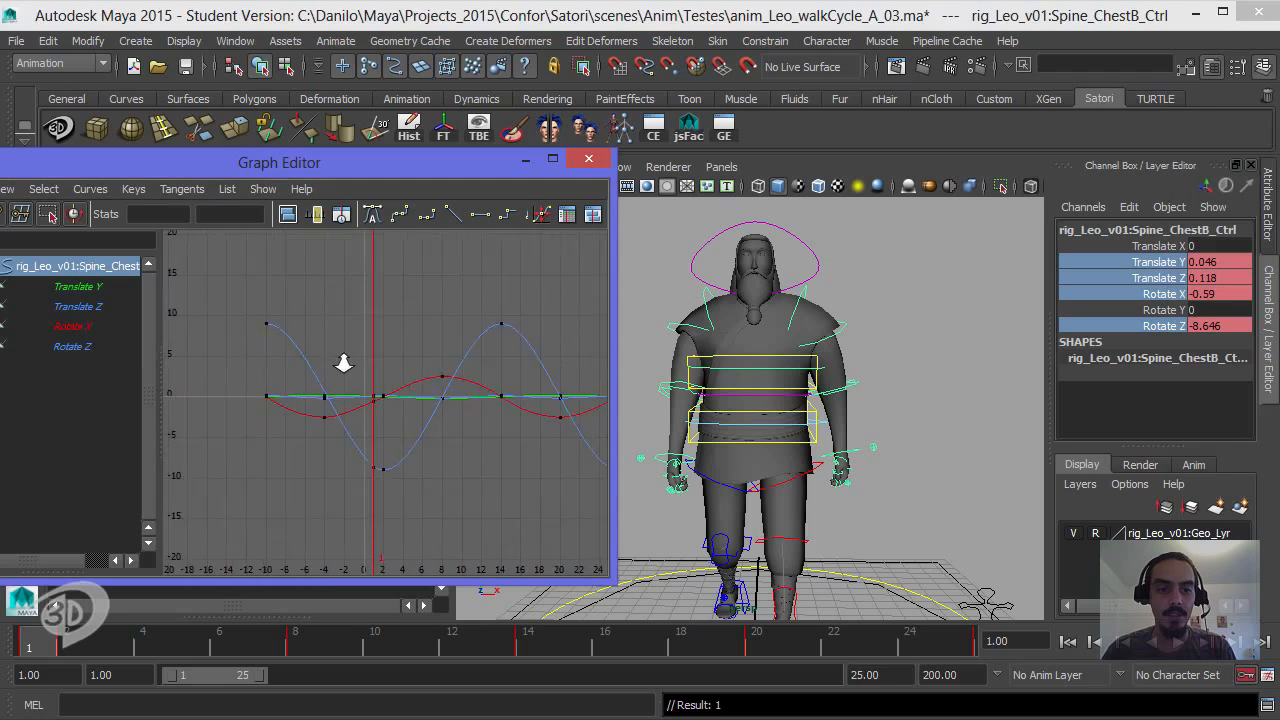
left_click_drag(338, 280, 253, 505)
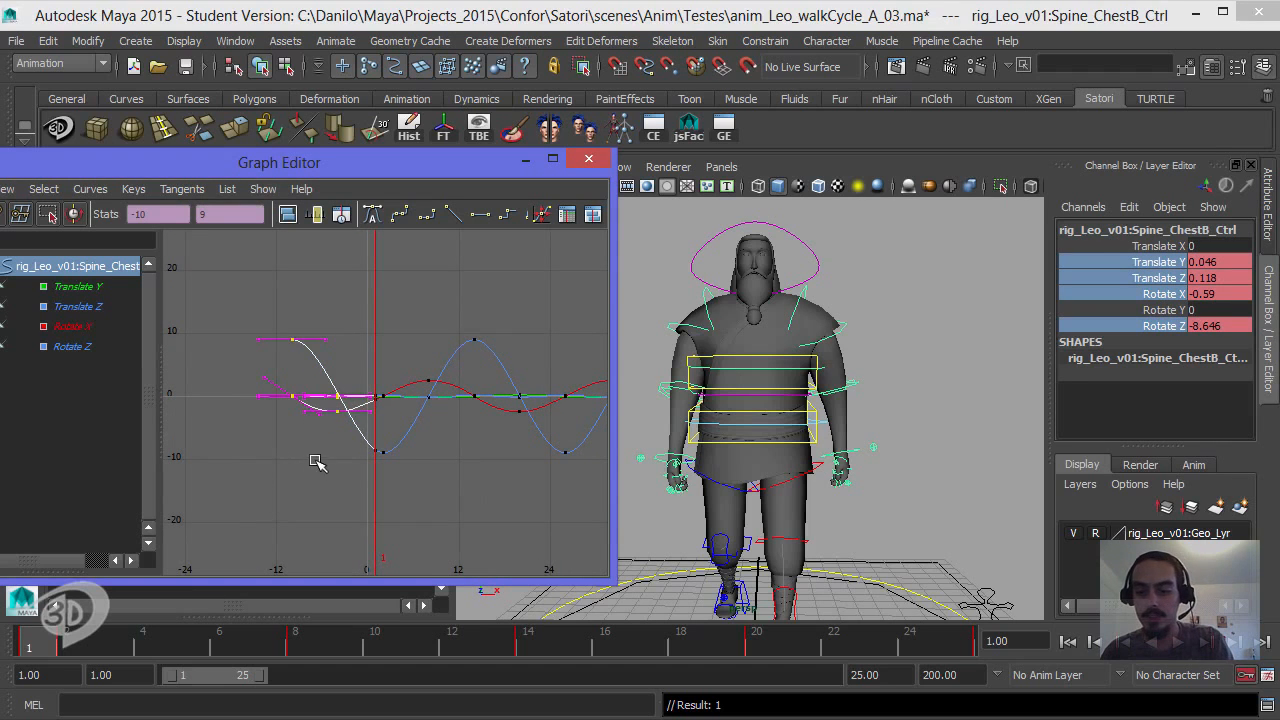
key("Delete")
middle_click_drag(420, 420, 306, 422, "alt")
Step: Key the same four Spine_ChestB channels on frame 25 and delete all keys after that frame
left_click(945, 660)
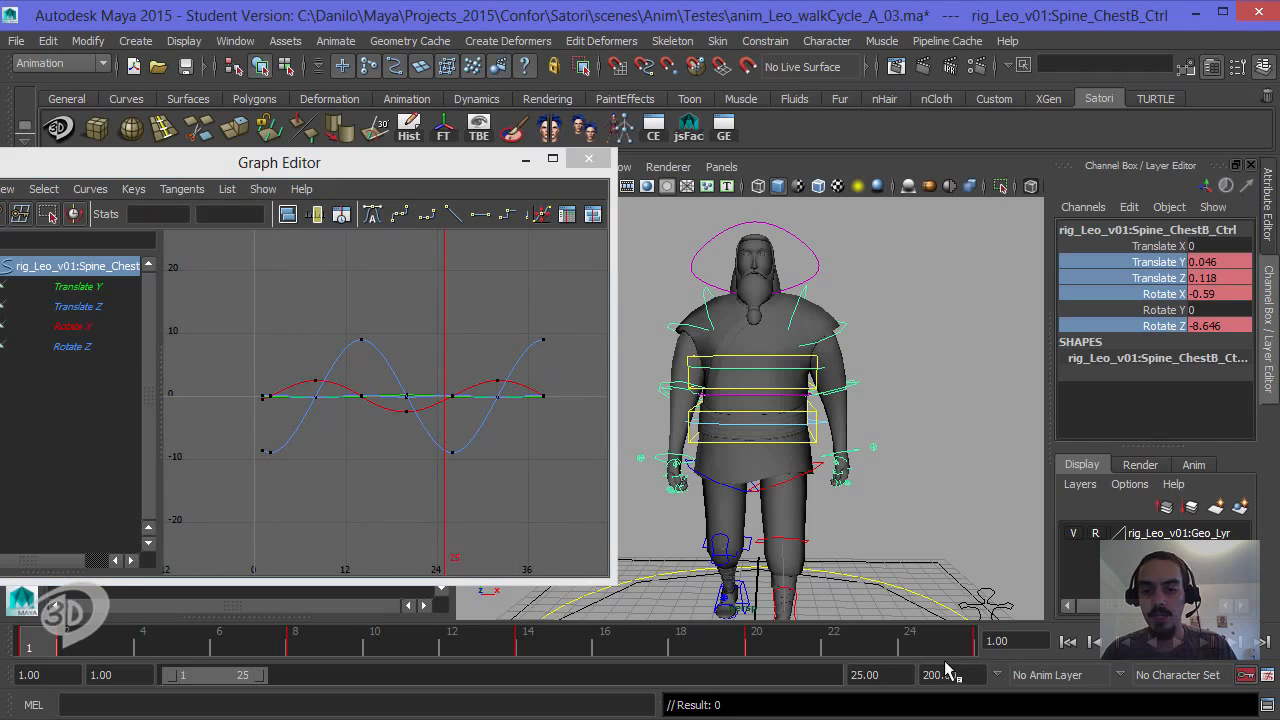
right_click(1167, 280)
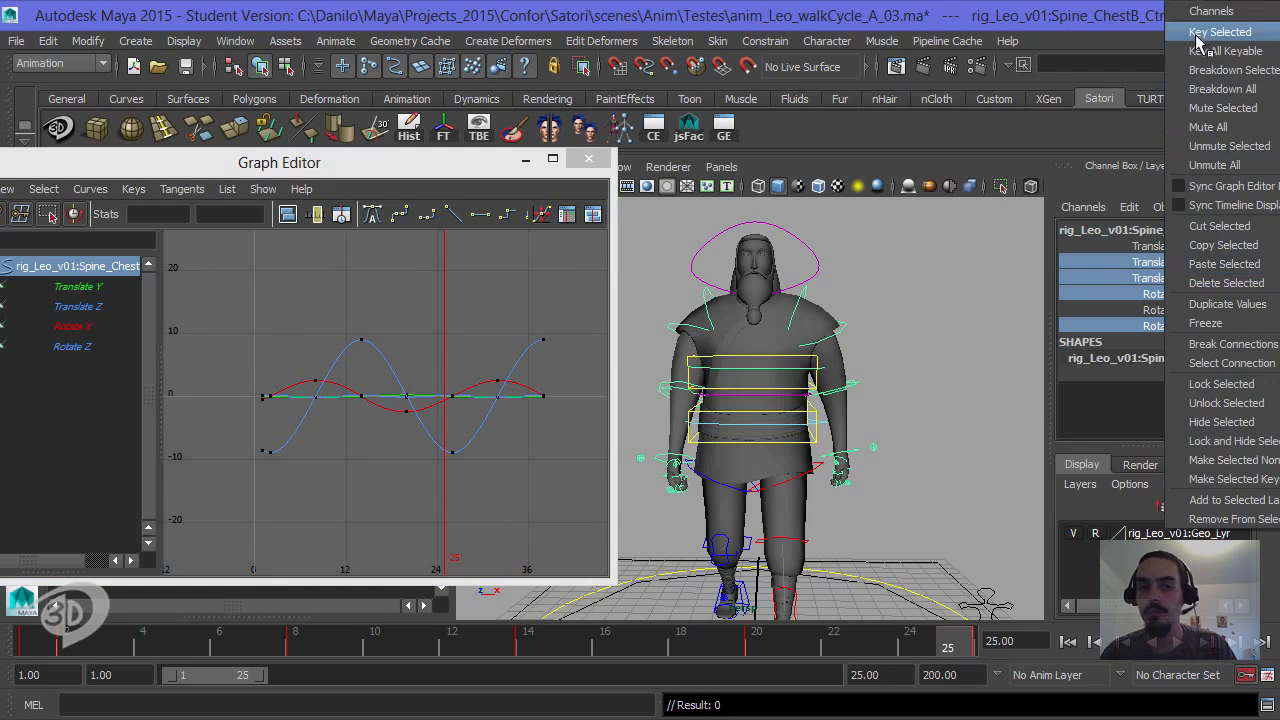
left_click(1175, 31)
left_click_drag(562, 303, 476, 507)
mouse_move(574, 491)
left_mouse_down()
mouse_move(450, 338)
mouse_move(448, 316)
mouse_move(493, 343)
left_mouse_up()
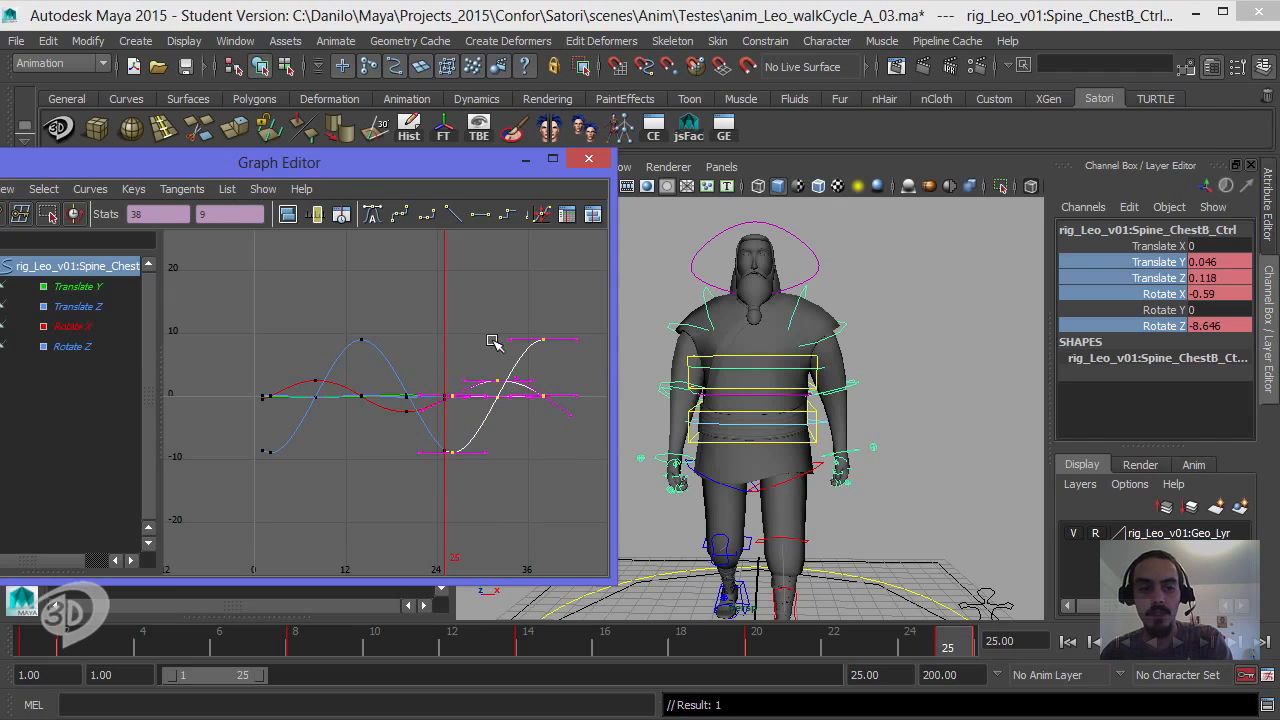
key("Delete")
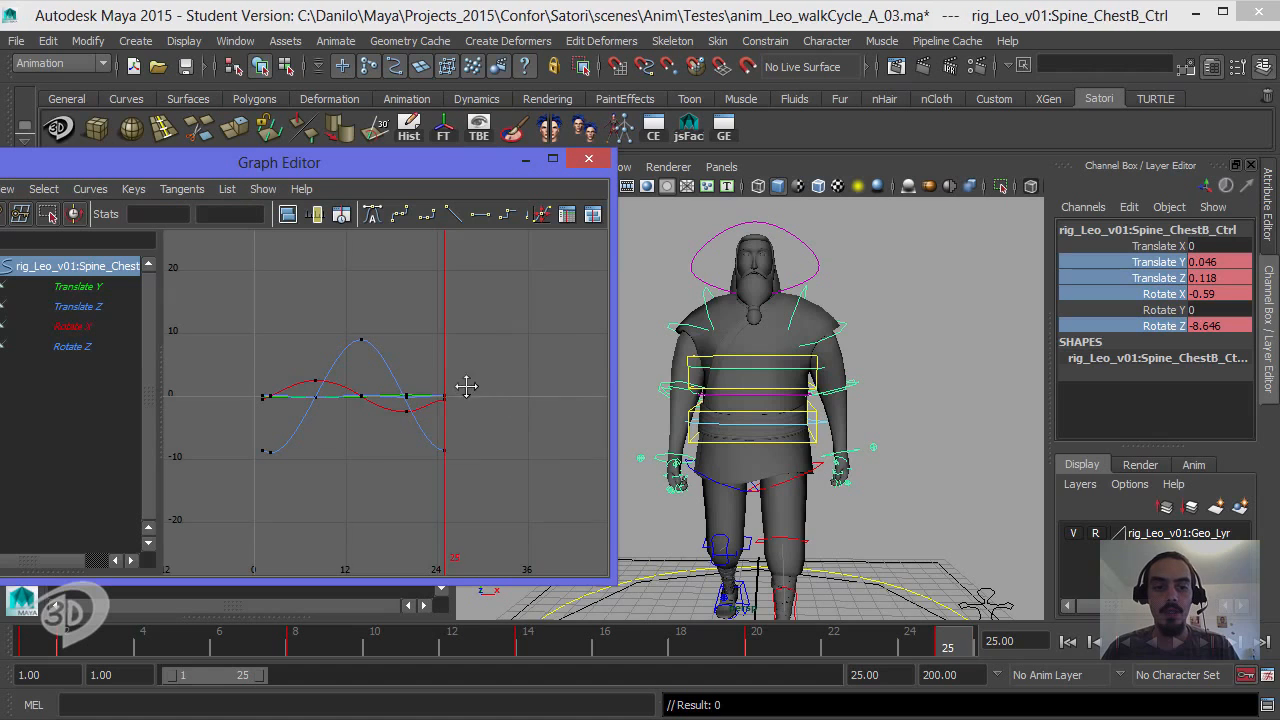
Step: Angle the incoming tangent of Spine_ChestB's Rotate X key on frame 25 so the curve keeps rising through the loop point
mouse_move(466, 386)
right_mouse_down("alt")
mouse_move(516, 393)
mouse_move(480, 396)
right_mouse_up("alt")
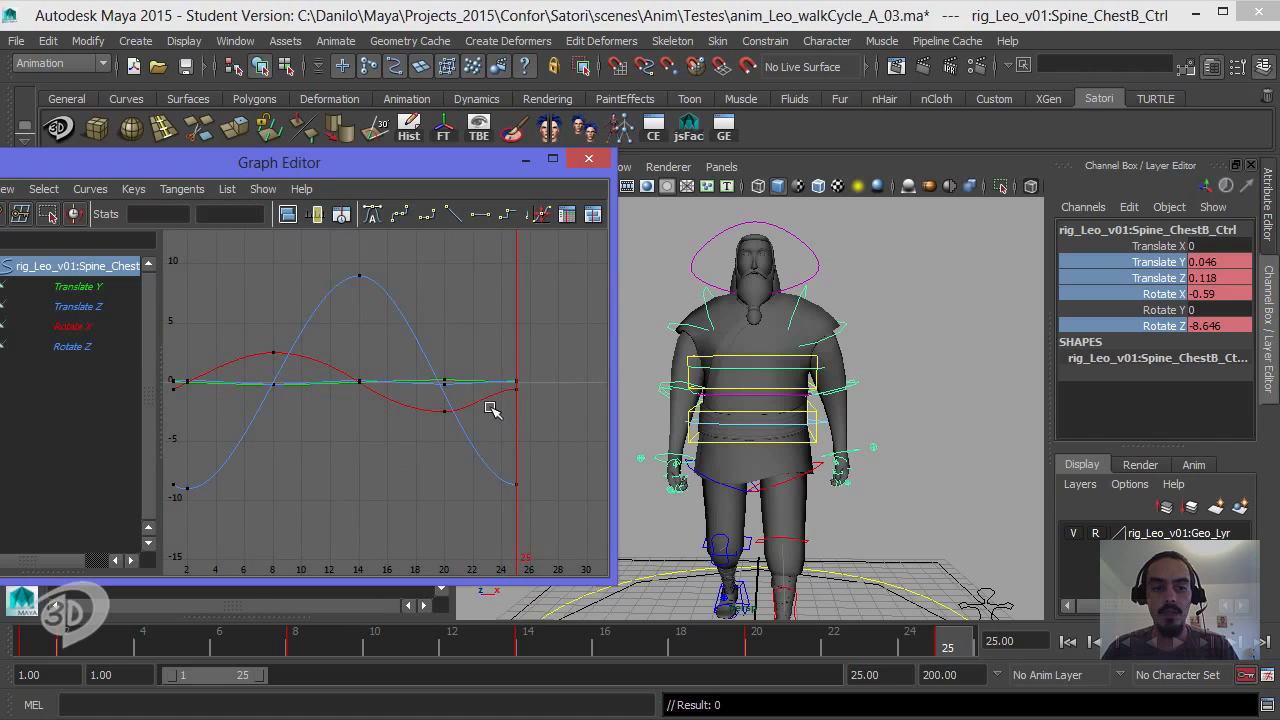
left_click_drag(553, 414, 503, 391)
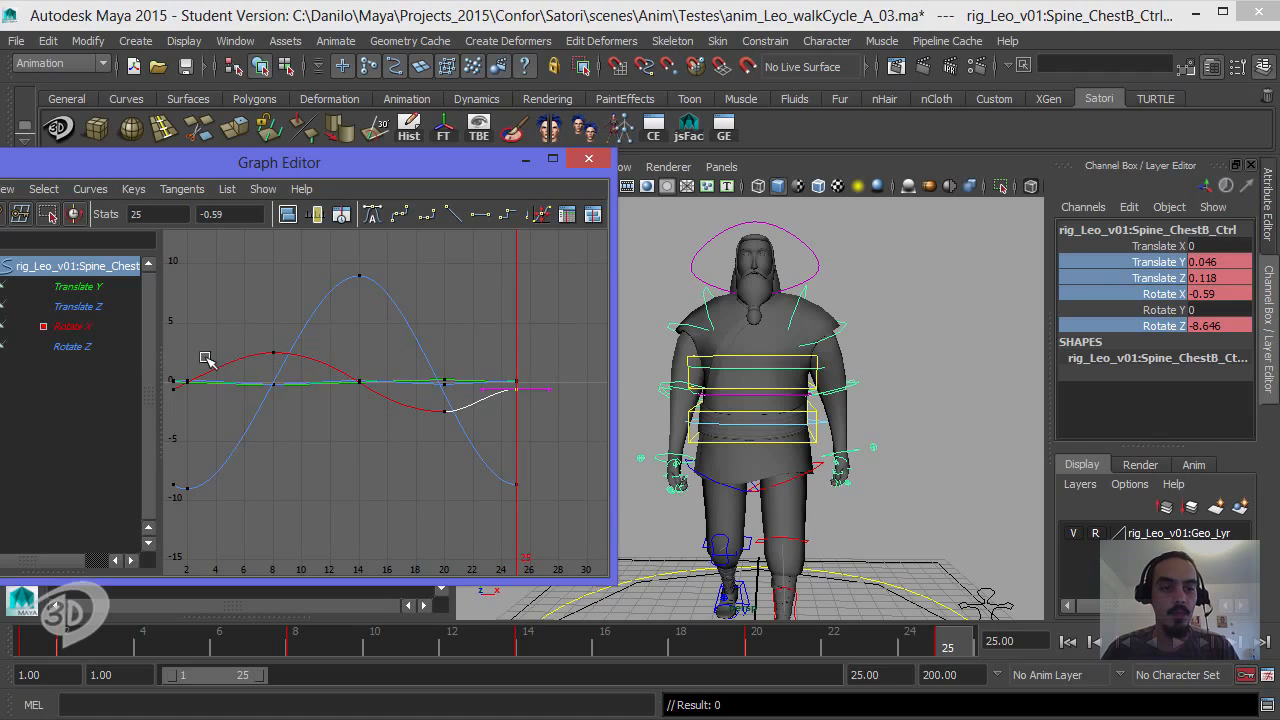
left_click(364, 422)
left_click_drag(394, 394, 386, 426)
key("f")
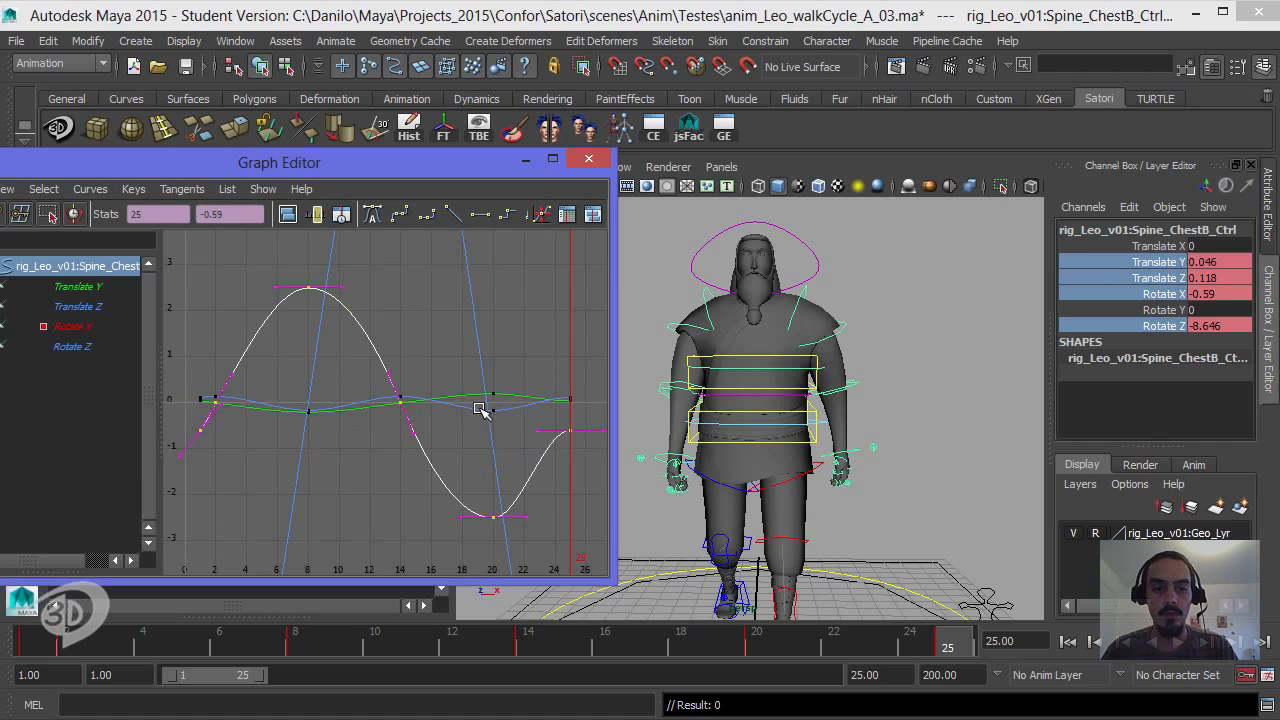
middle_click_drag(480, 409, 472, 400, "alt")
left_click_drag(516, 413, 513, 447)
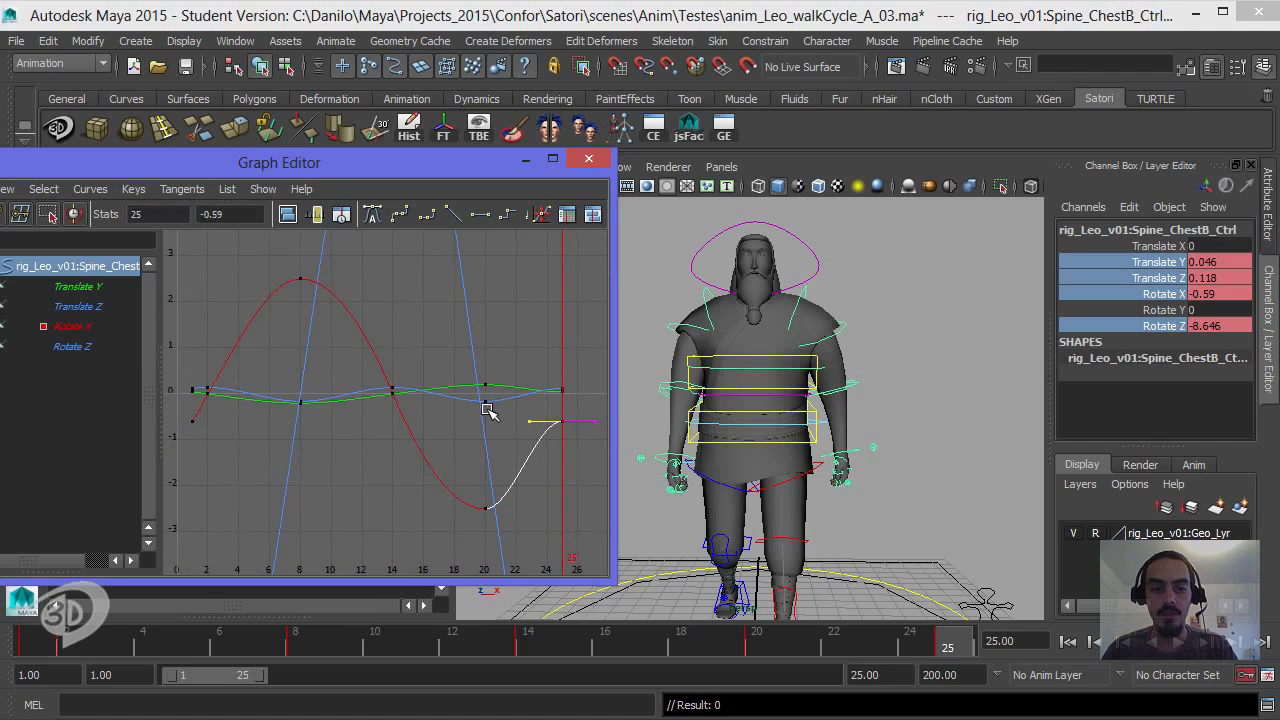
middle_click_drag(500, 437, 475, 455)
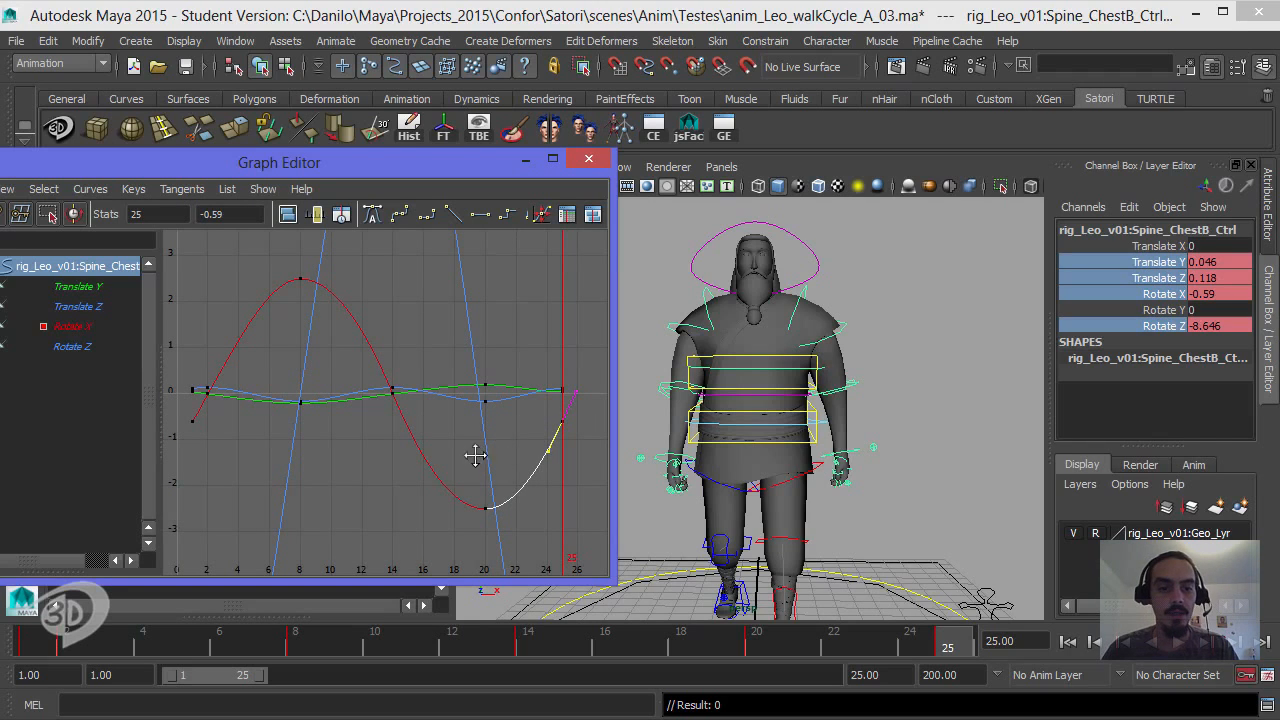
Step: Angle the incoming tangent of Spine_ChestB's Translate Y key on frame 25 so the curve keeps falling through the loop point
left_click(350, 396)
left_click(356, 394)
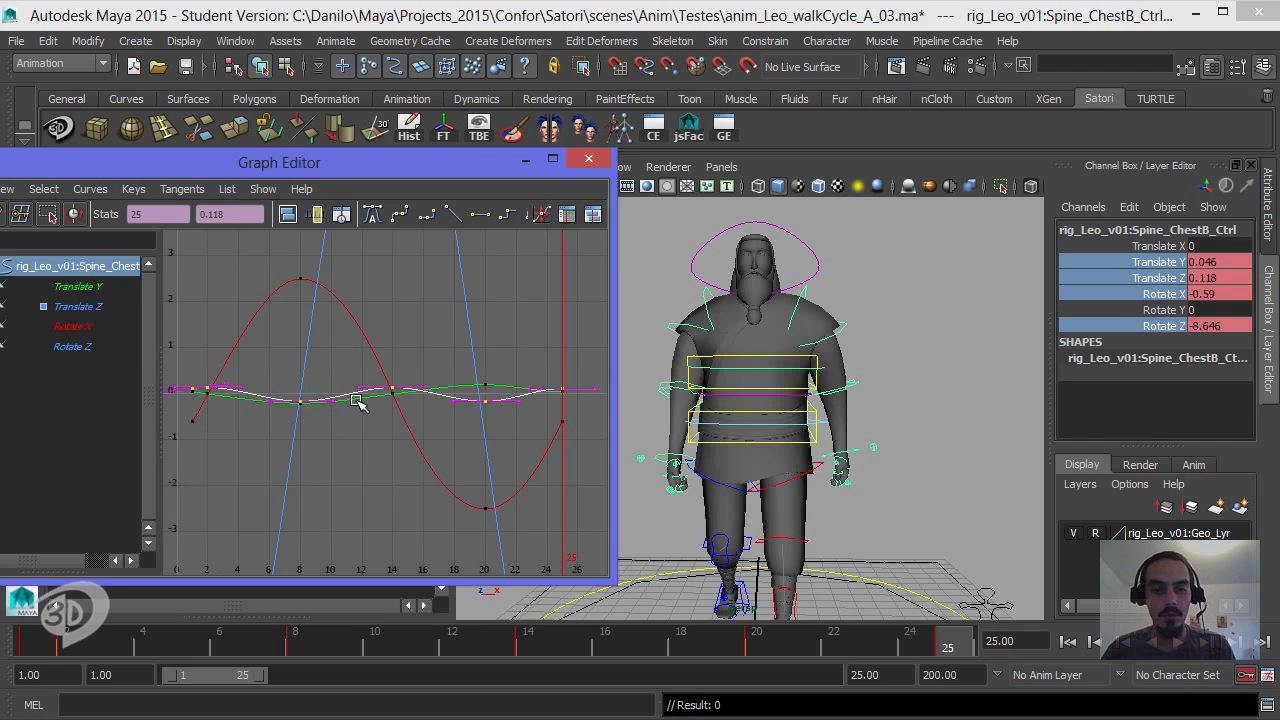
key("f")
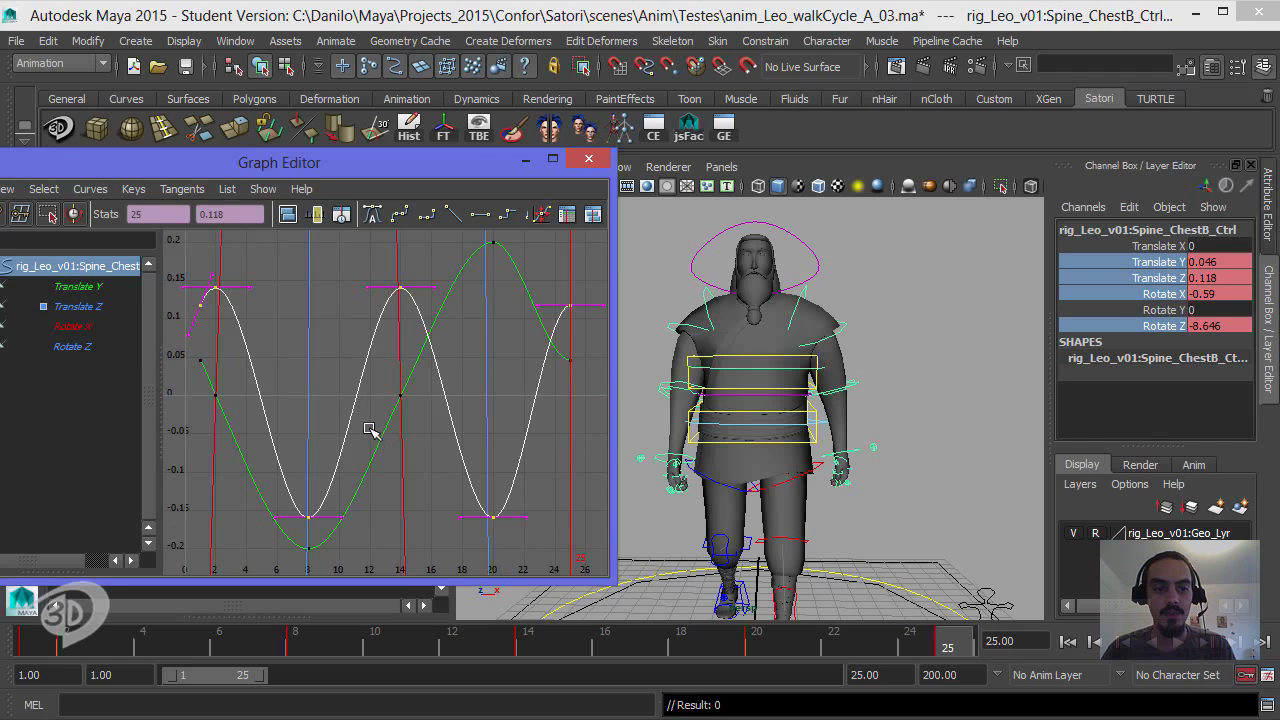
left_click(386, 467)
left_click_drag(517, 347, 538, 370)
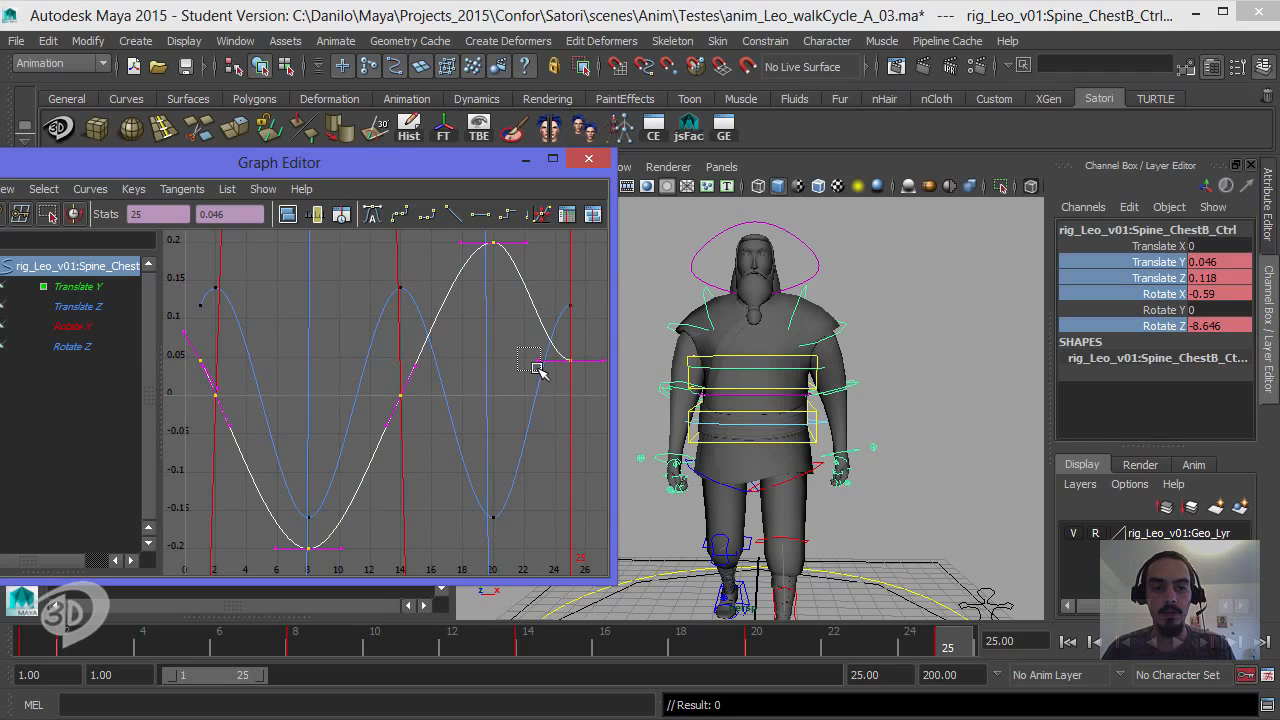
middle_click_drag(537, 357, 537, 358)
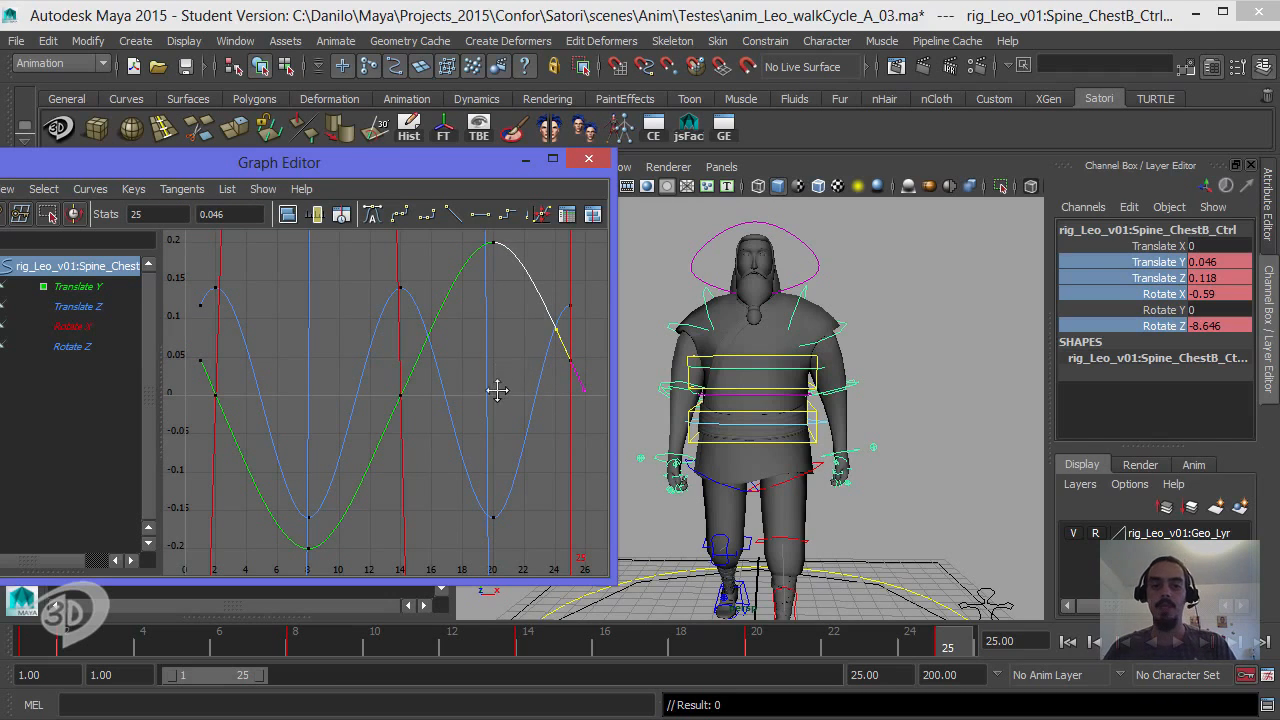
left_click(494, 385)
Step: Clear the selection and playblast the walk cycle from a three-quarter front view as anim_Leo_walkCycle_A_03g
right_click_drag(896, 316, 846, 291, "alt")
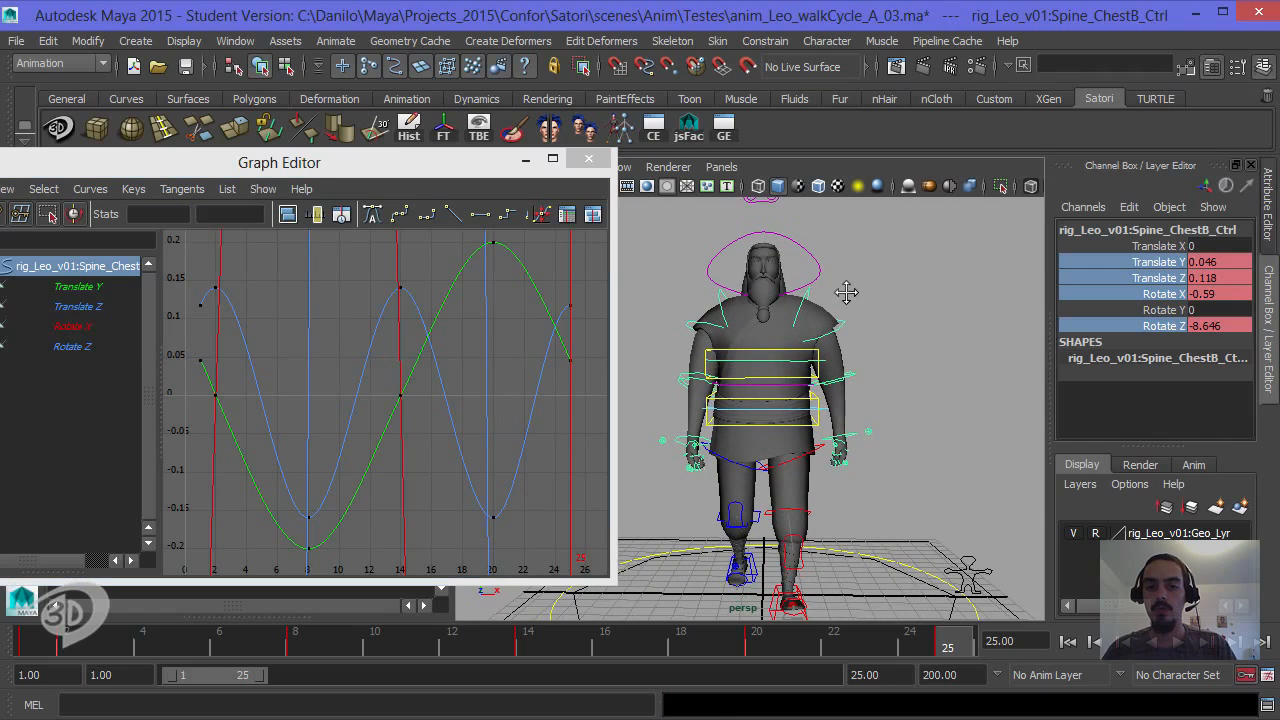
middle_click_drag(846, 291, 896, 296, "alt")
left_click(896, 296)
left_click_drag(903, 323, 834, 317, "alt")
middle_click_drag(834, 317, 828, 301, "alt")
left_click_drag(828, 301, 851, 318, "alt")
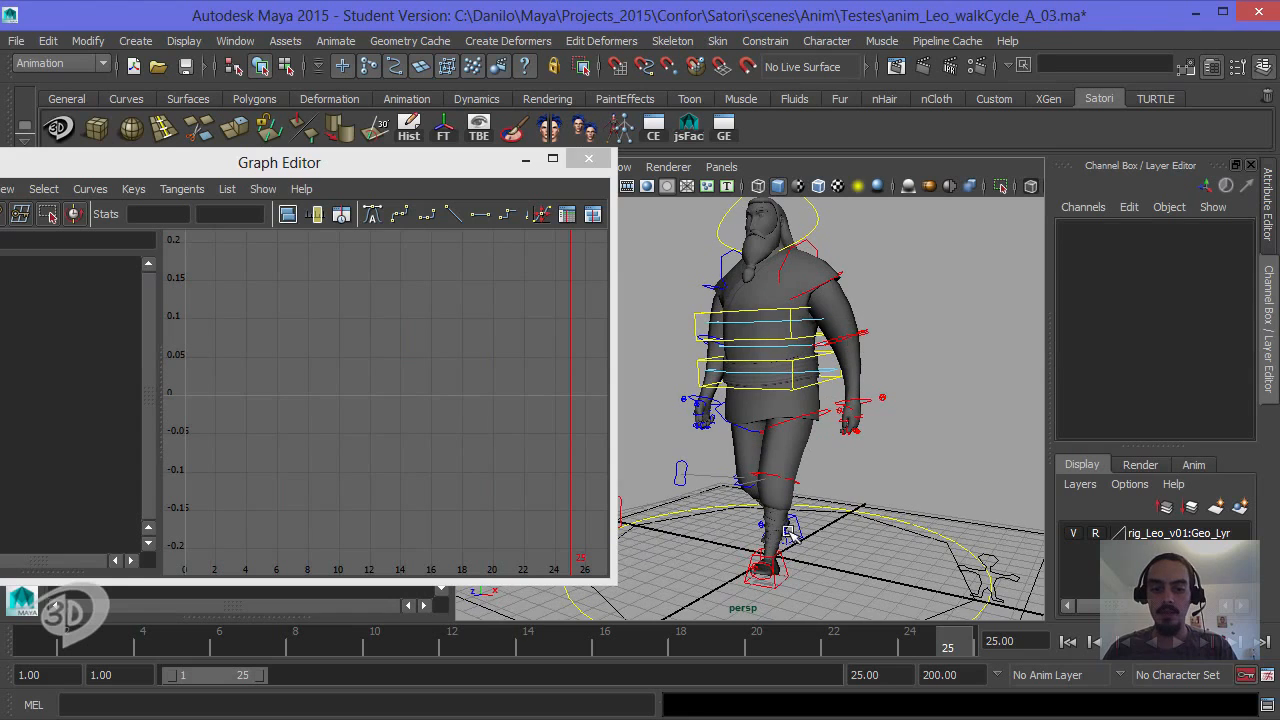
right_click(780, 645)
left_click(805, 628)
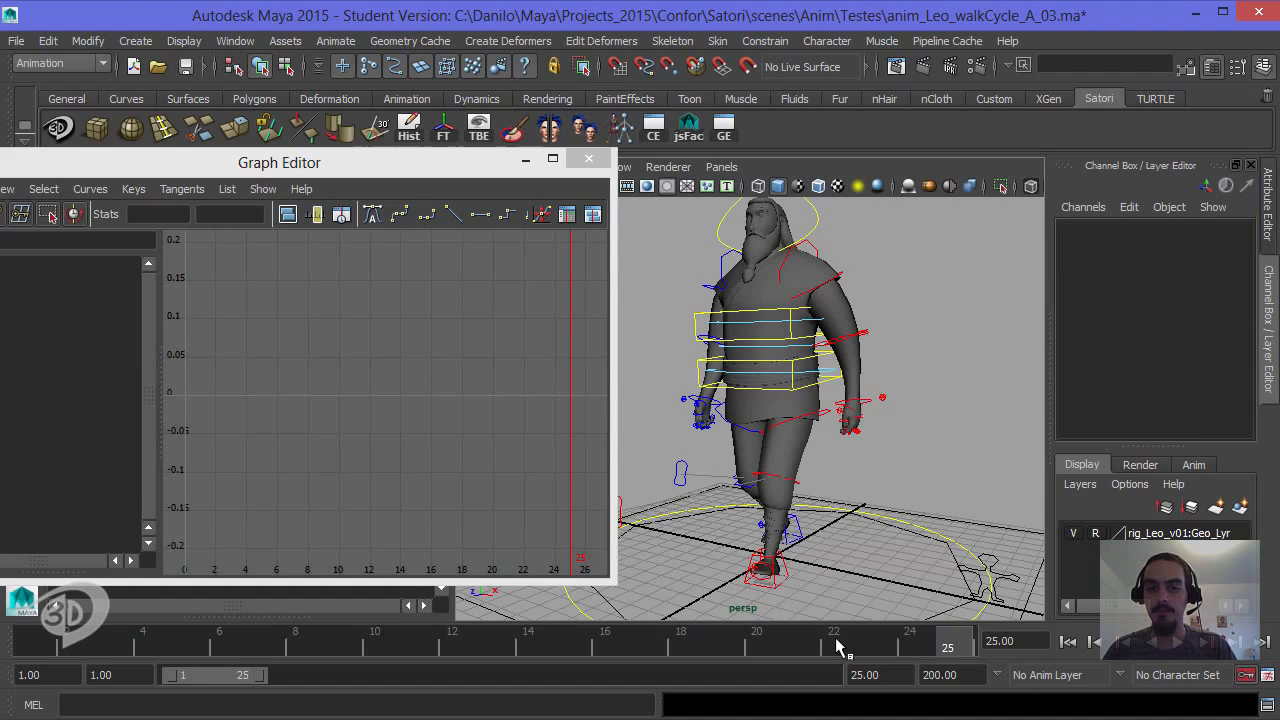
left_click(643, 379)
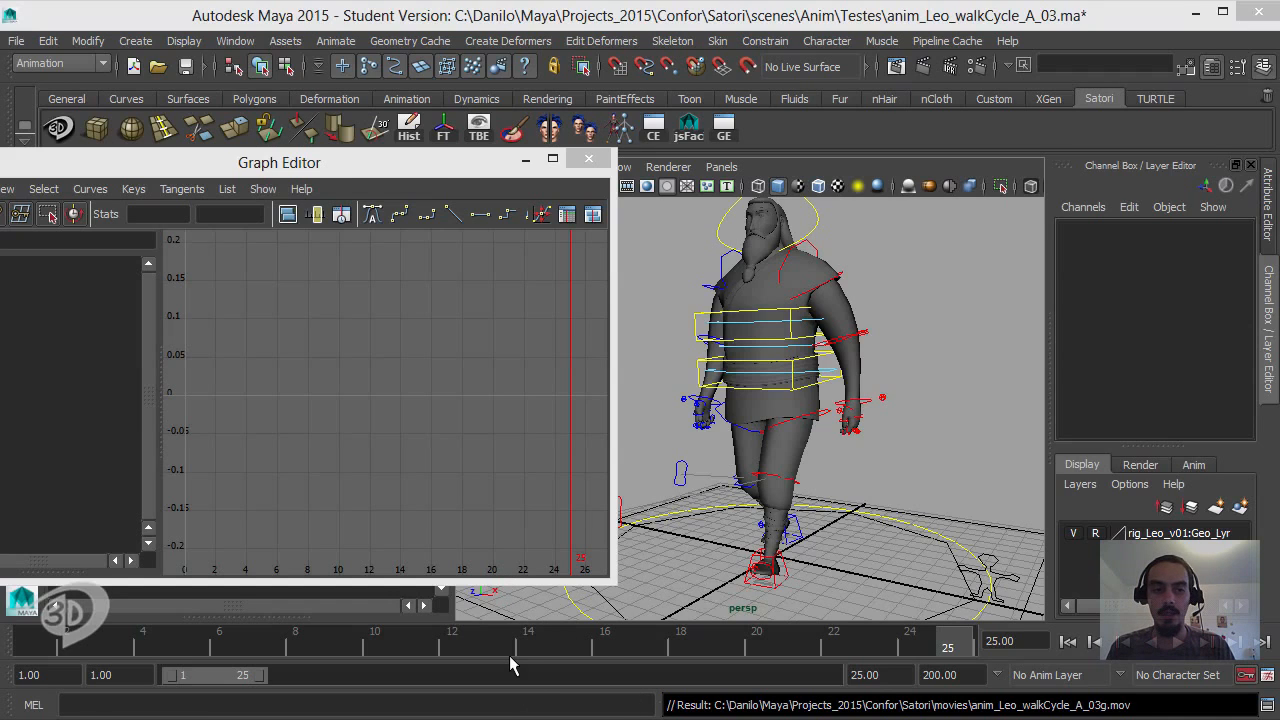
Step: Play back the anim_Leo_walkCycle_A_03g movie to review the walk, pause it and close the player
key("space")
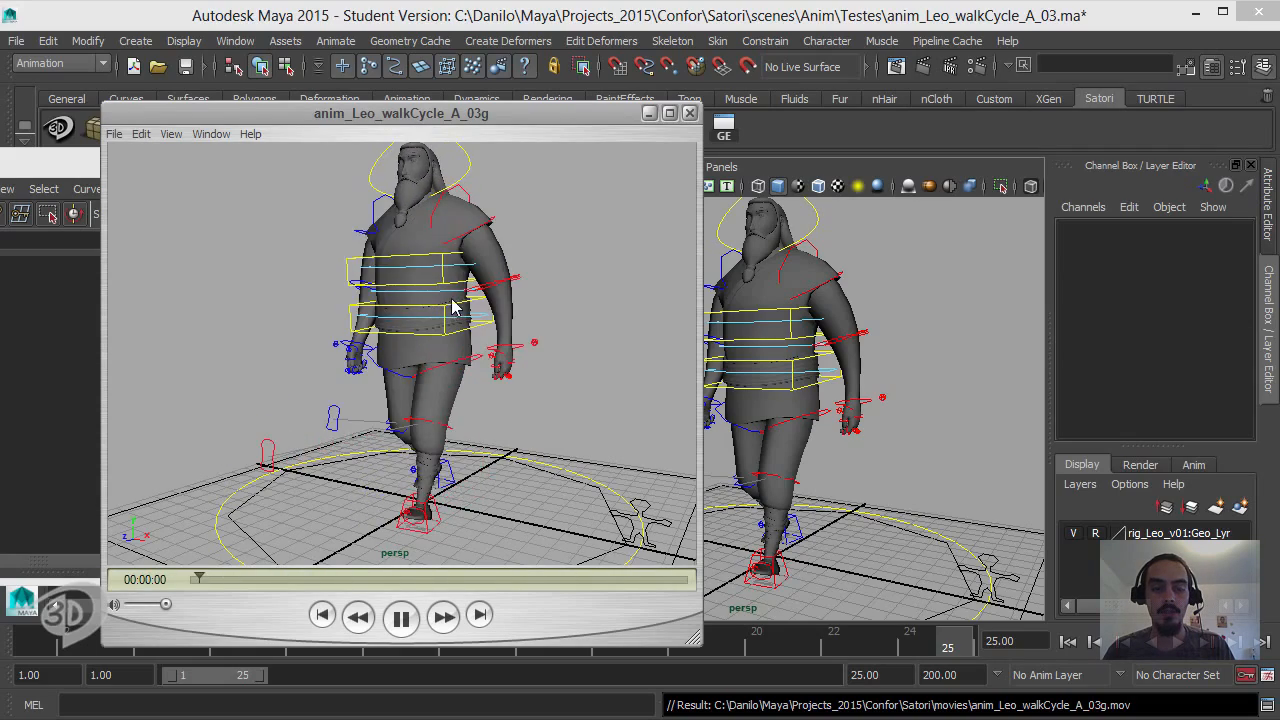
left_click(405, 621)
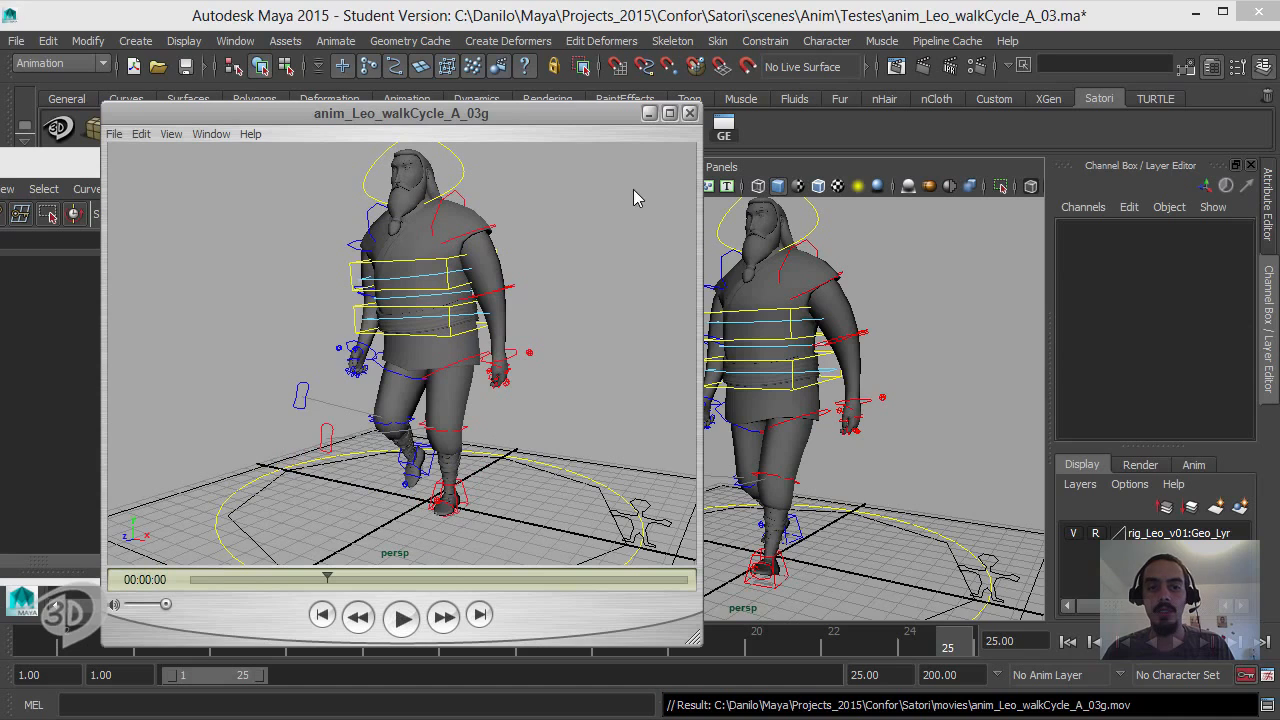
left_click(690, 114)
Step: Undo the frame 25 tangent adjustments on the Spine_ChestB Translate Y and Rotate X curves
key("ctrl+z")
key("ctrl+z")
key("ctrl+z")
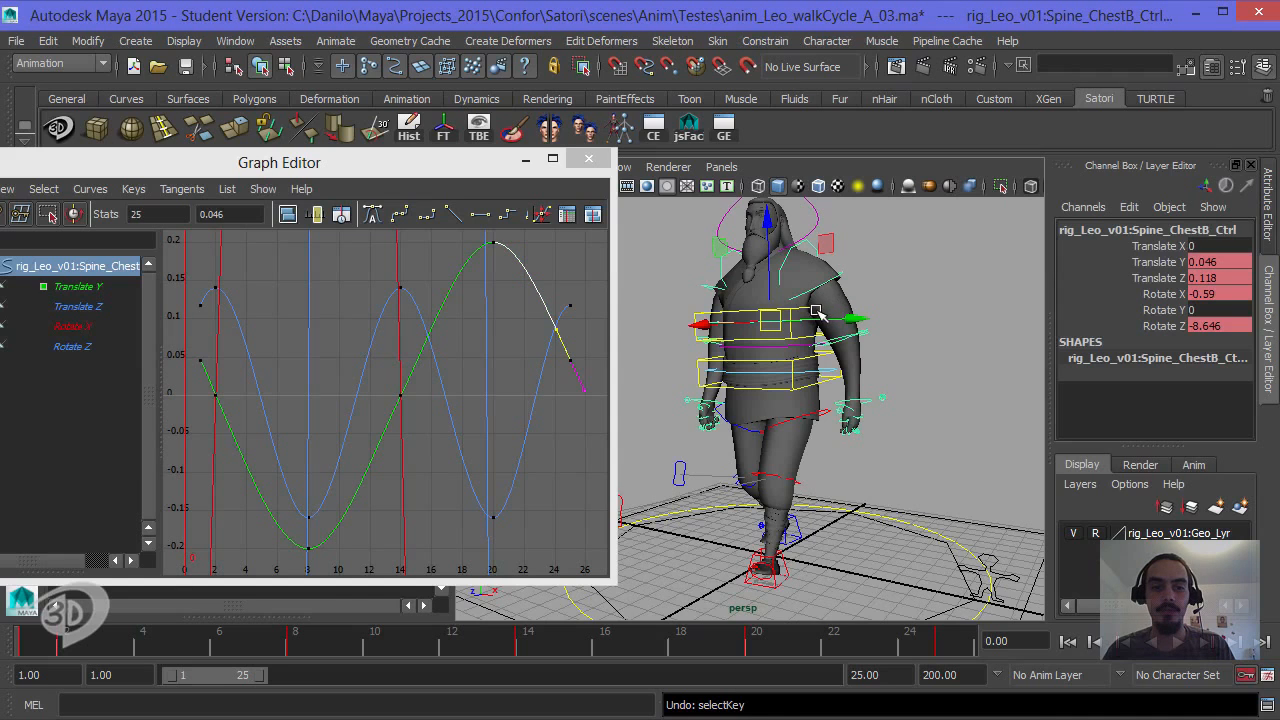
key("ctrl+z")
key("ctrl+z")
key("ctrl+z")
key("ctrl+z")
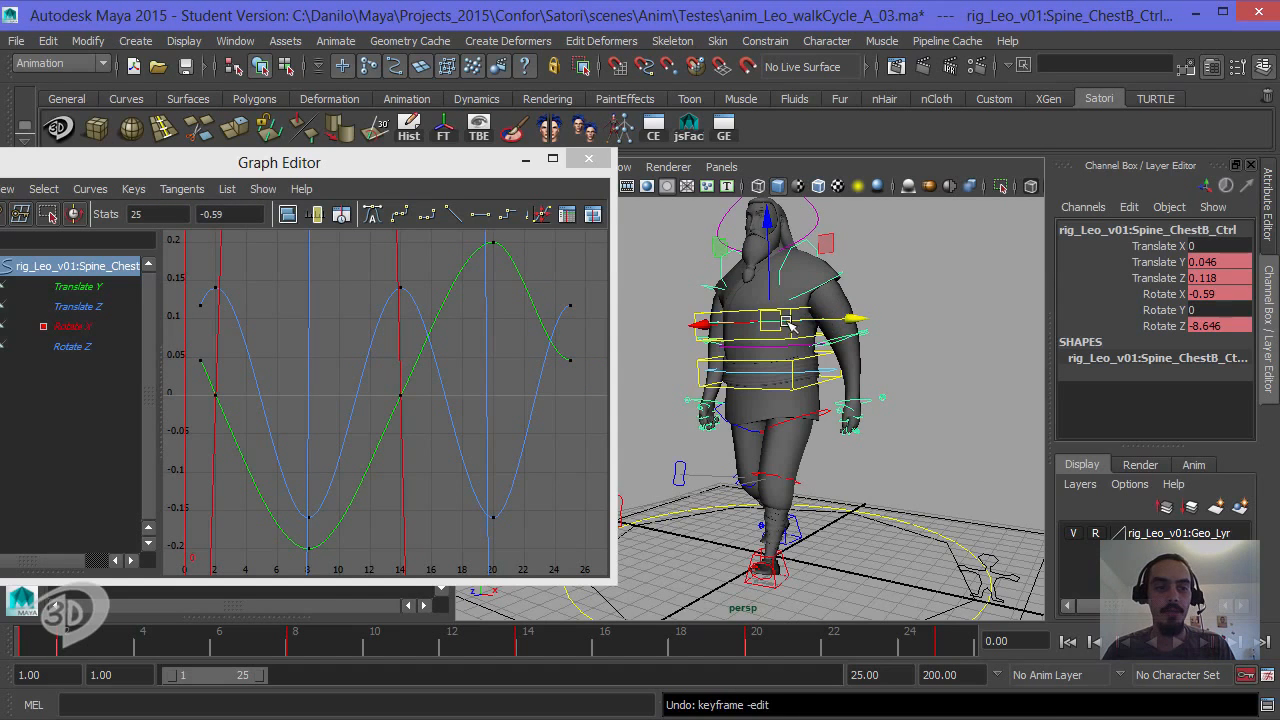
left_click(280, 363)
key("ctrl+z")
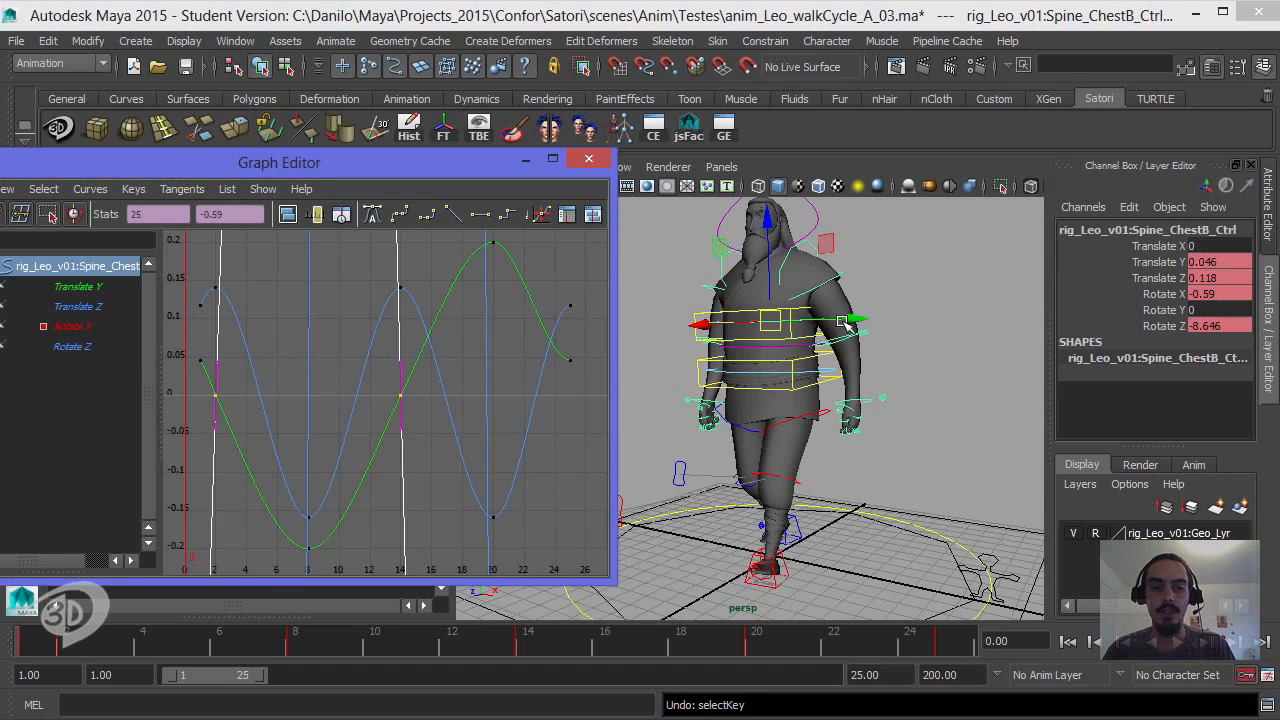
Step: Undo the Spine_ChestB key trimming, the added frame 1 and 25 keys, the 11-frame shift and the pasted repeat
key("ctrl+z")
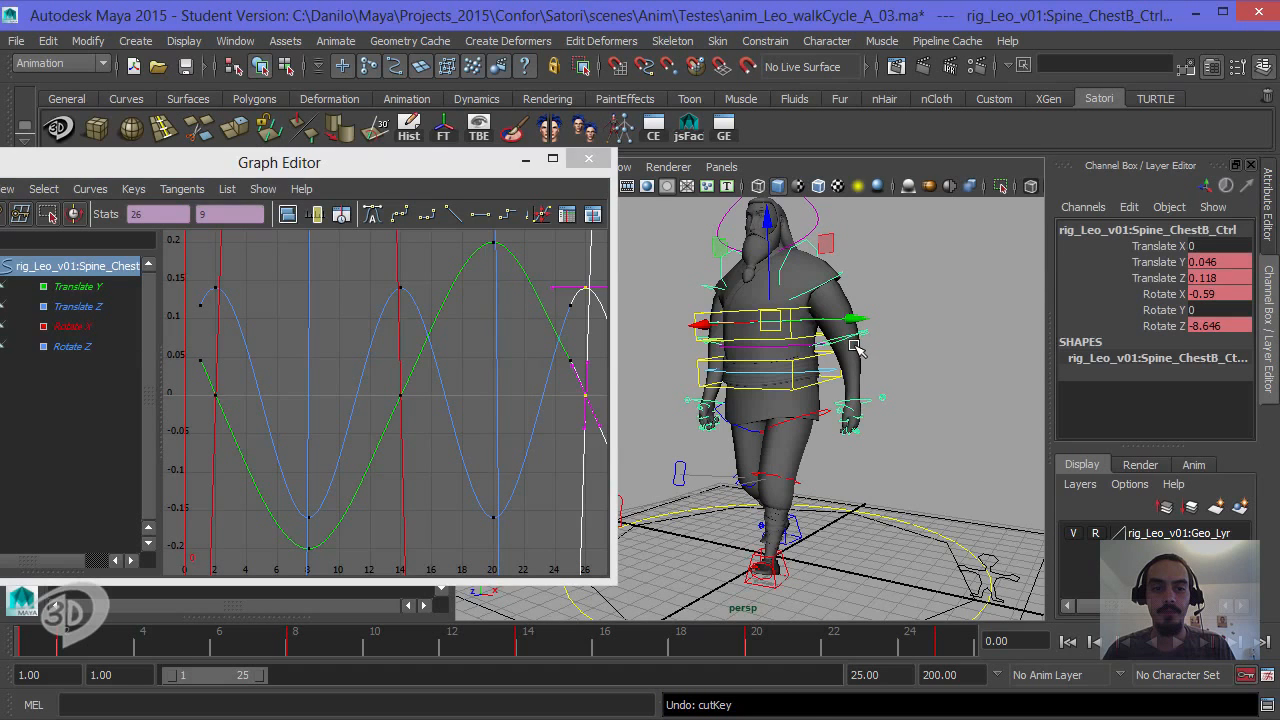
key("ctrl+z")
key("ctrl+z")
left_click(472, 375)
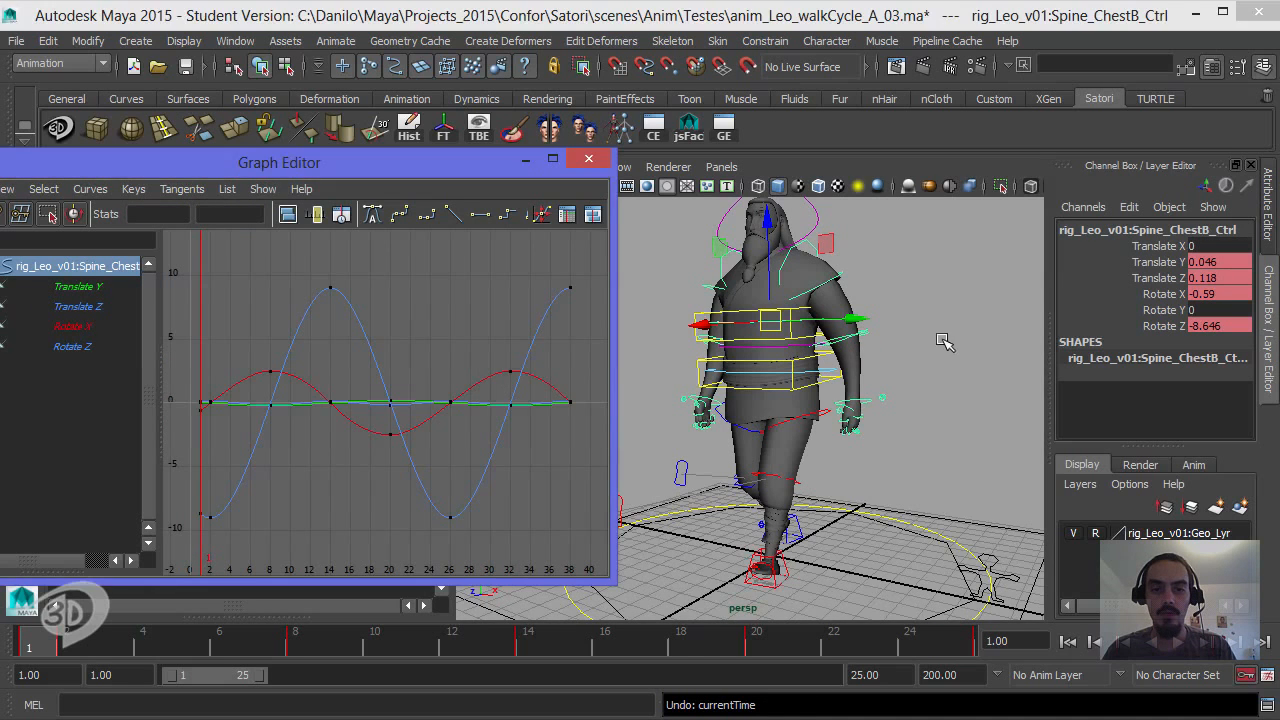
key("ctrl+z")
key("ctrl+z")
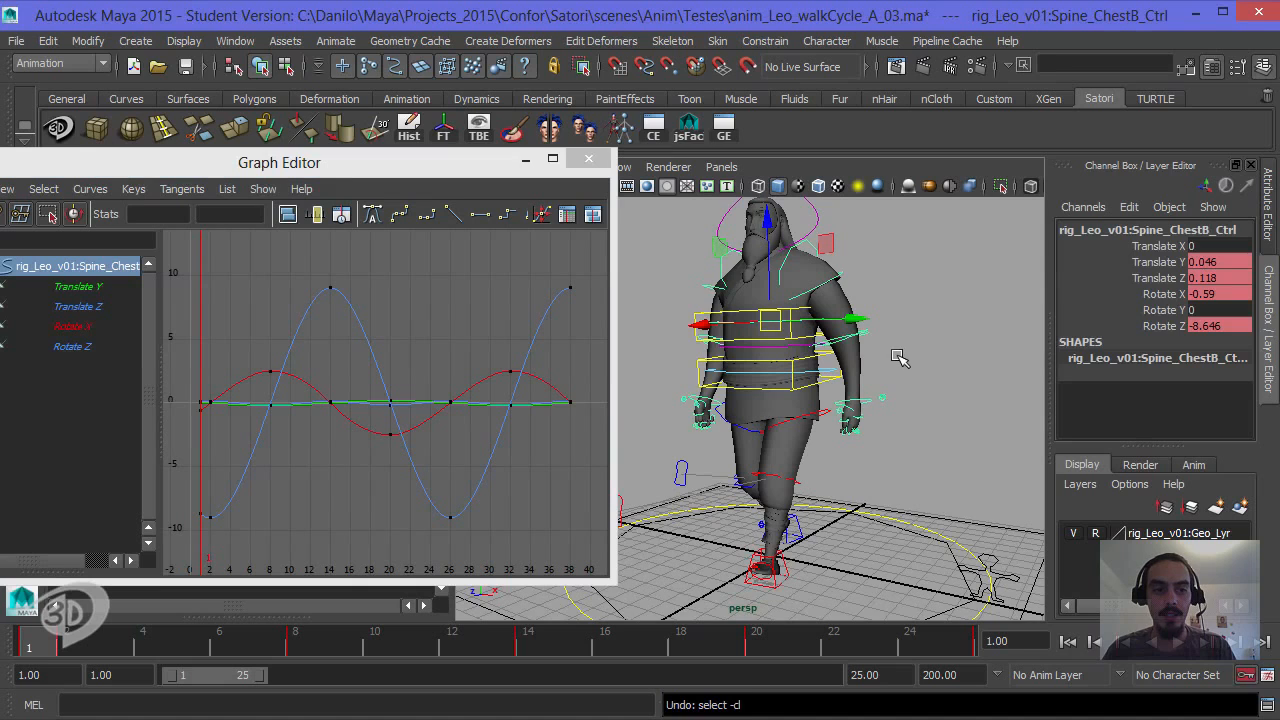
key("ctrl+z")
key("ctrl+z")
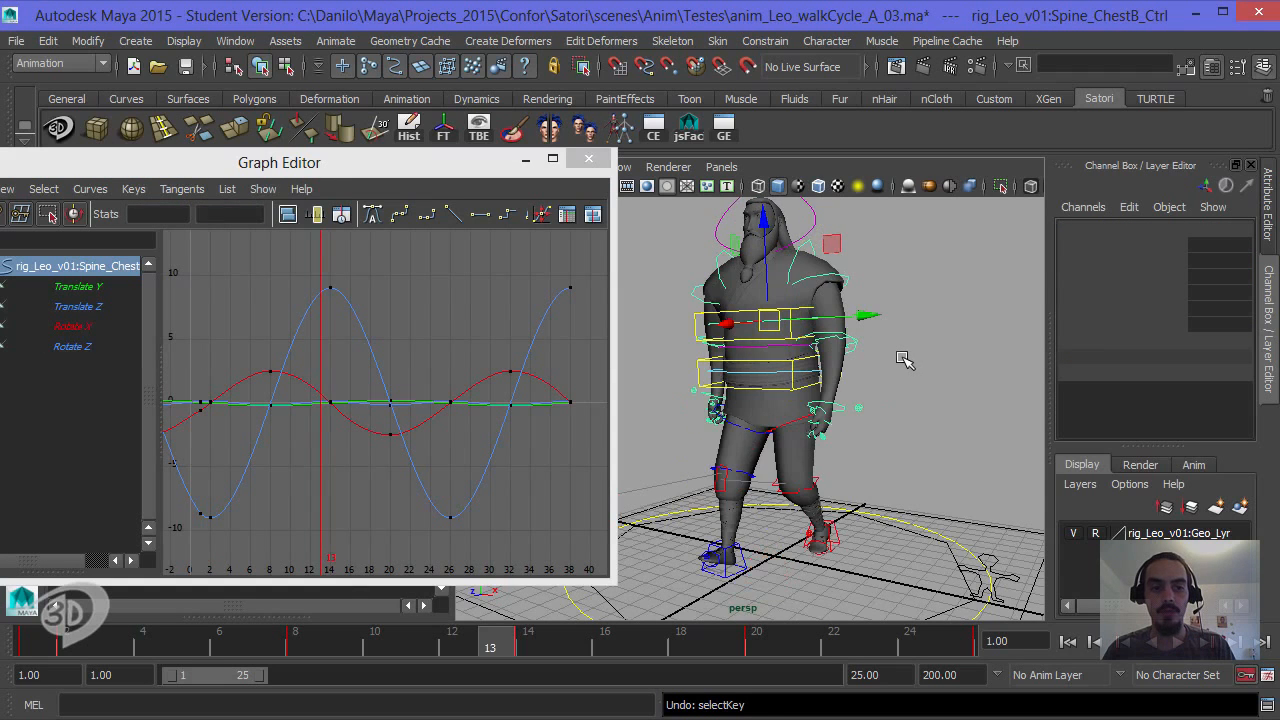
key("ctrl+z")
key("ctrl+z")
key("ctrl+z")
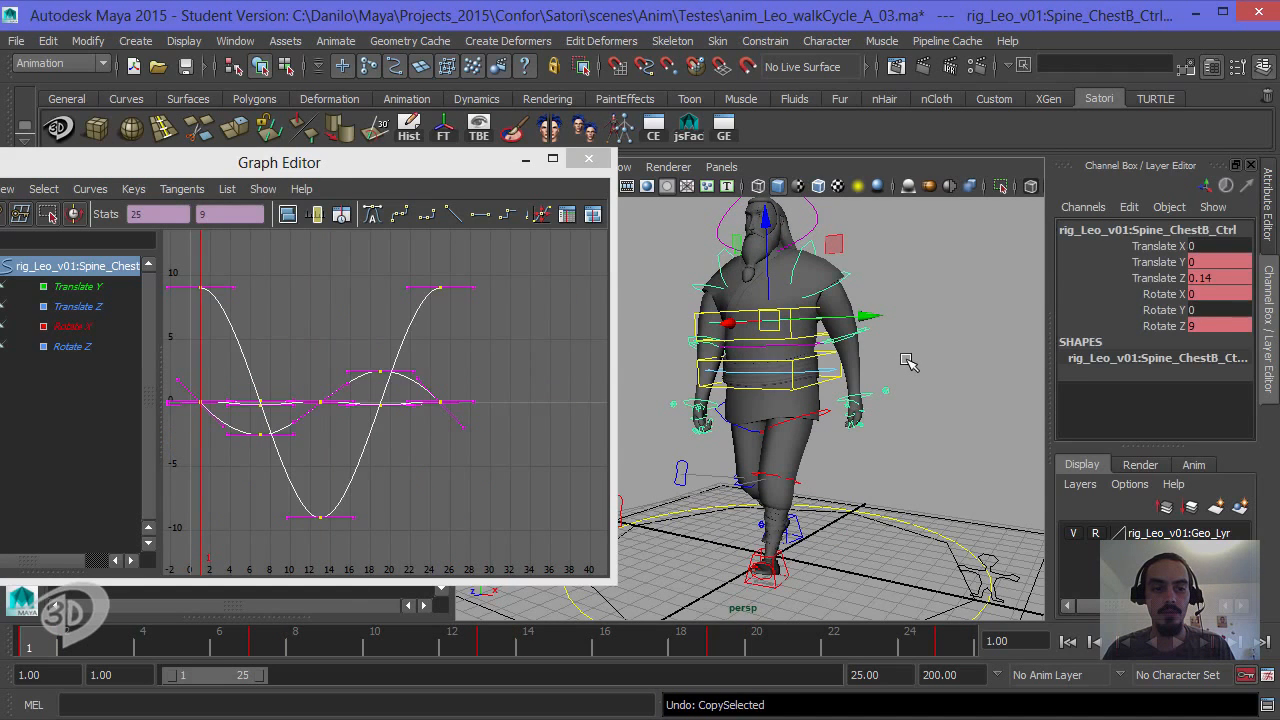
key("ctrl+z")
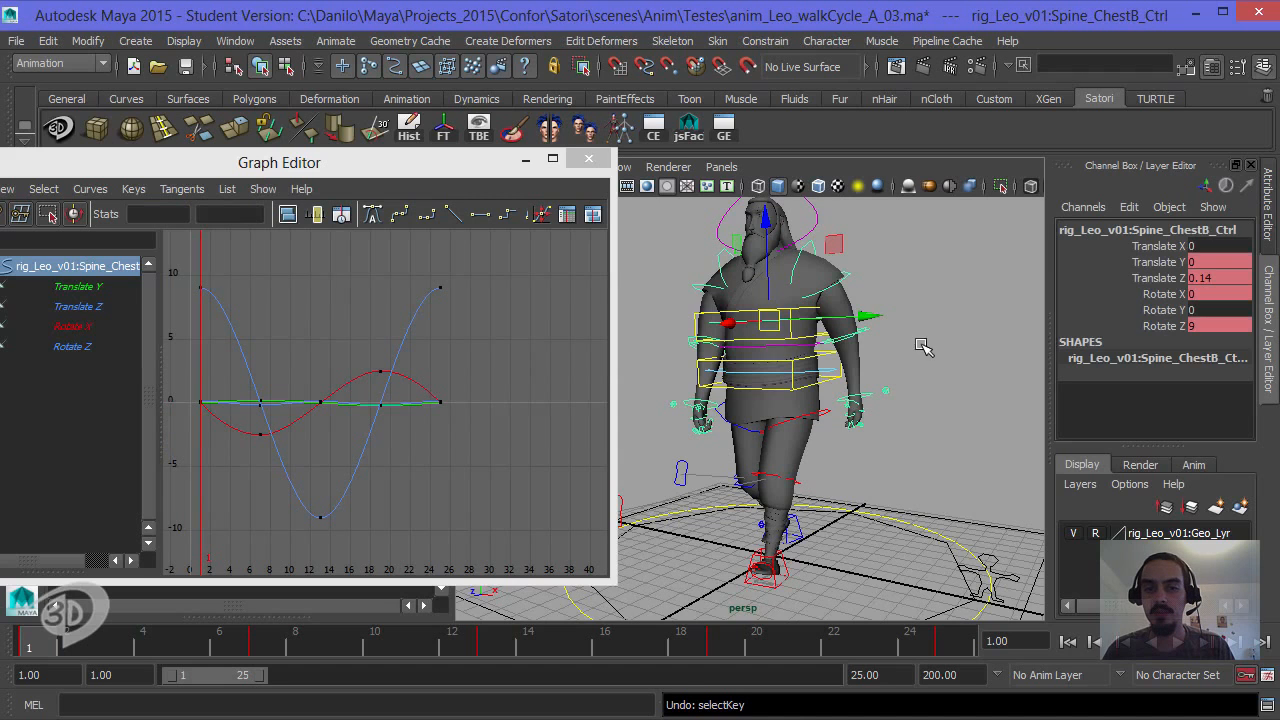
left_click(930, 343)
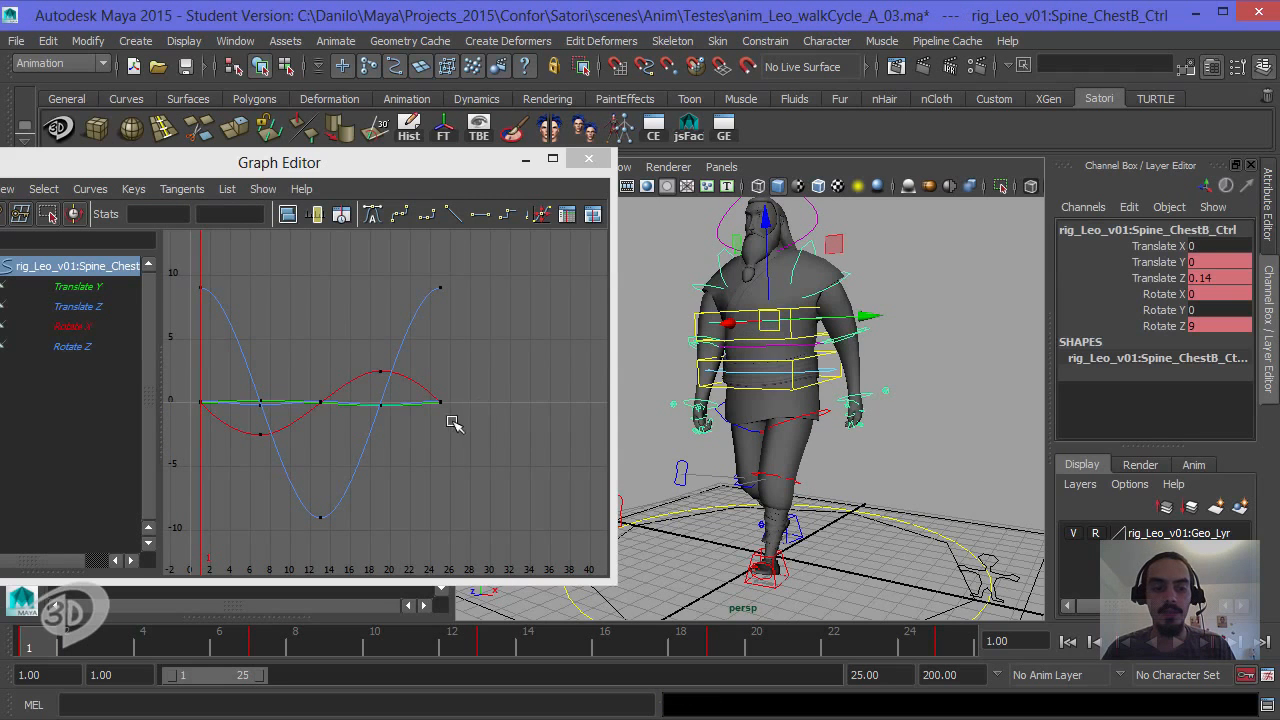
Step: Isolate Spine_ChestB's Translate Y and Translate Z curves and paste a repeat of all their keys at frame 25
left_click_drag(790, 333, 845, 395, "alt")
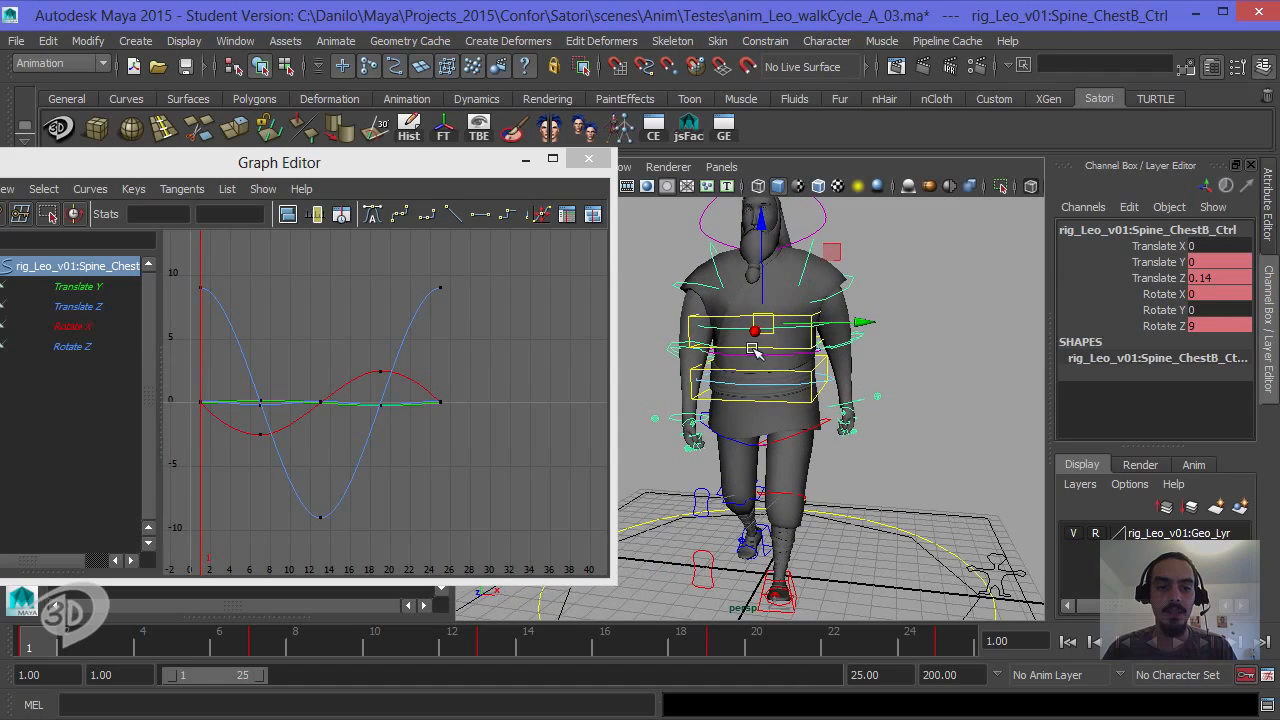
left_click(96, 288)
key("f")
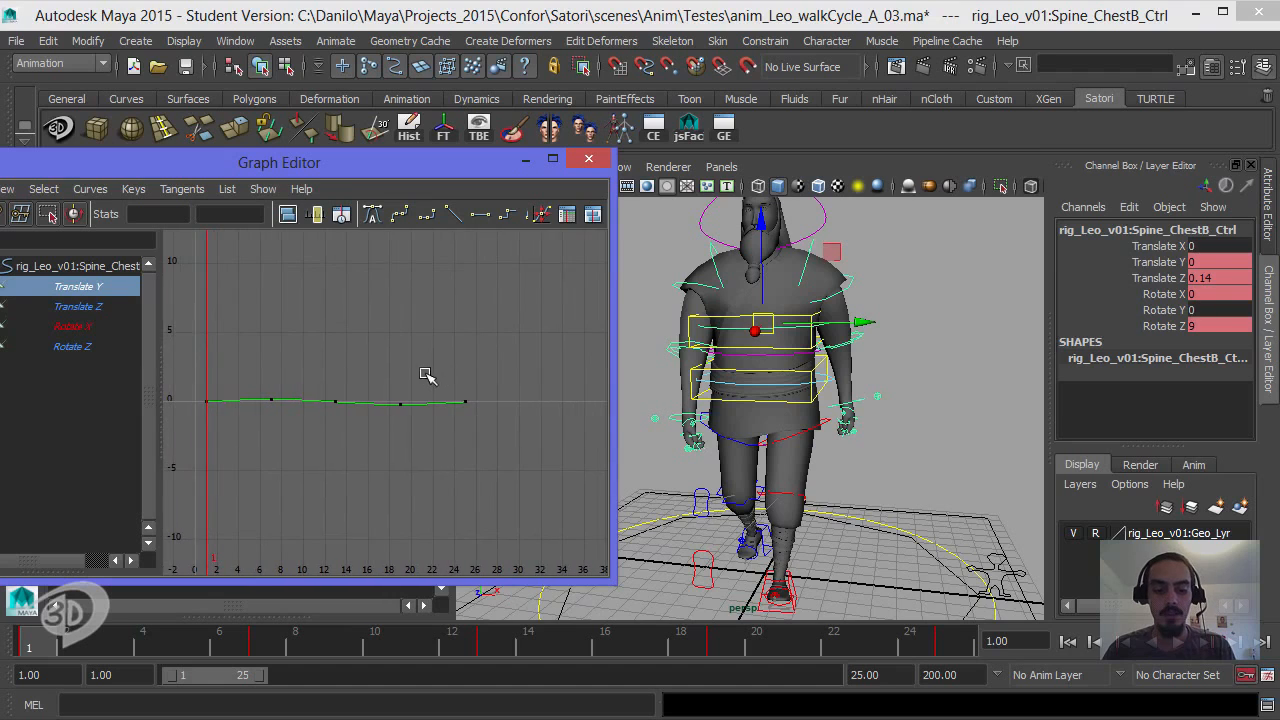
left_click(78, 306, "shift")
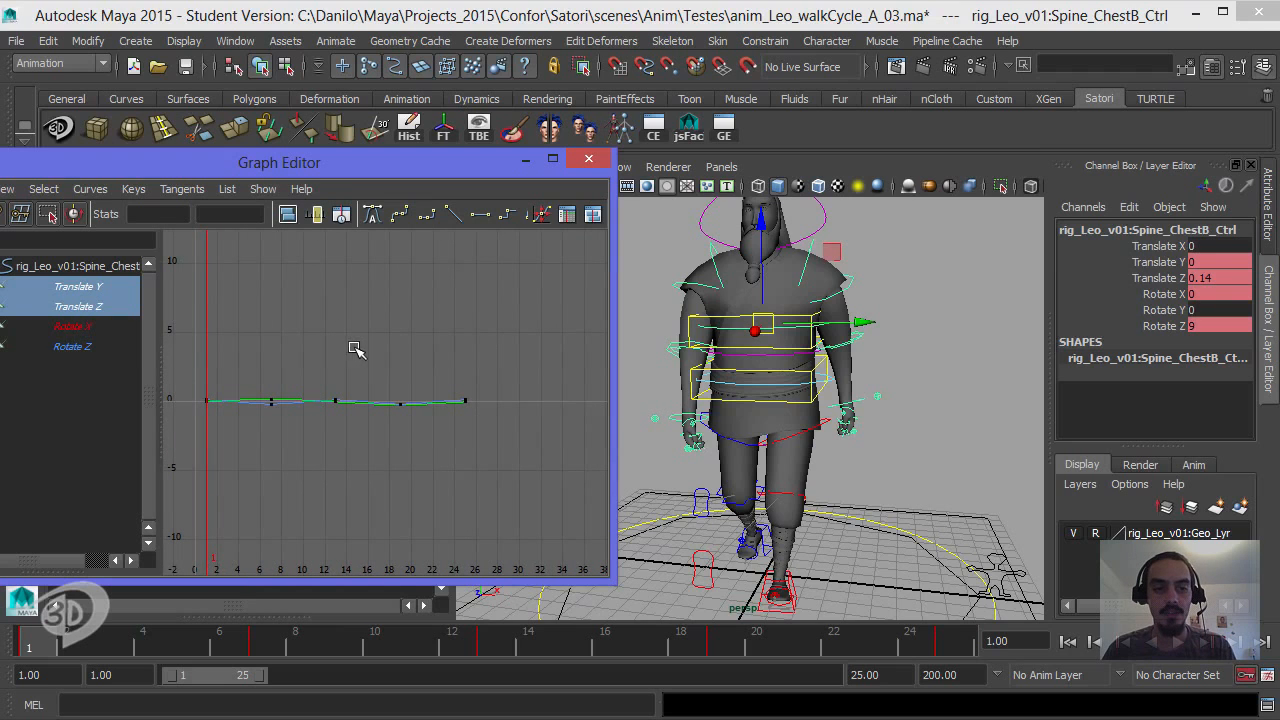
key("f")
right_click_drag(423, 378, 379, 393, "alt")
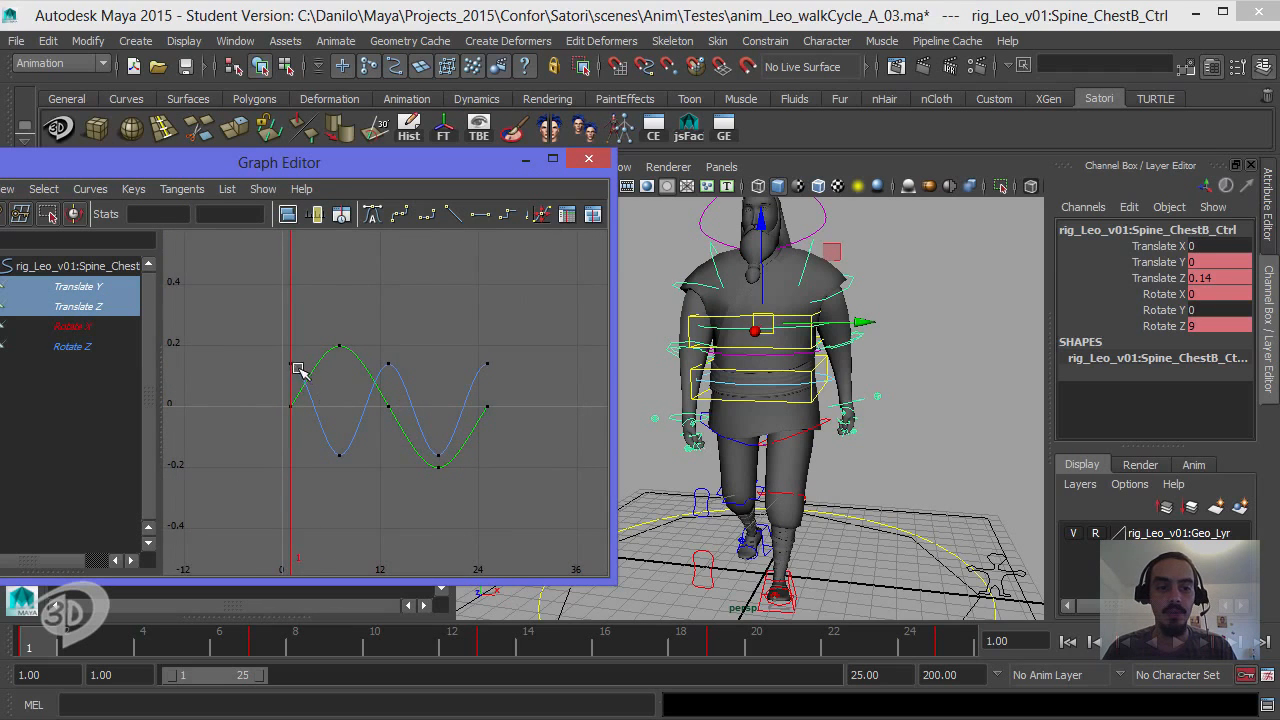
left_click_drag(304, 348, 363, 430)
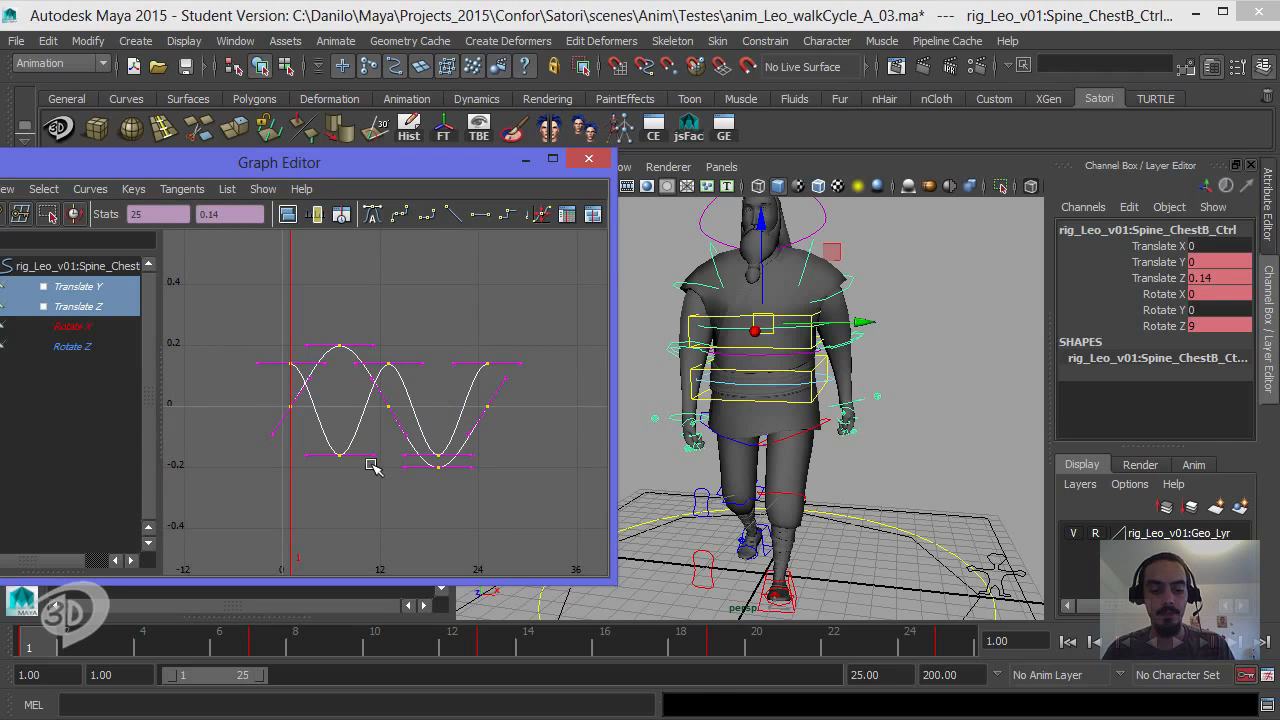
left_click(960, 648)
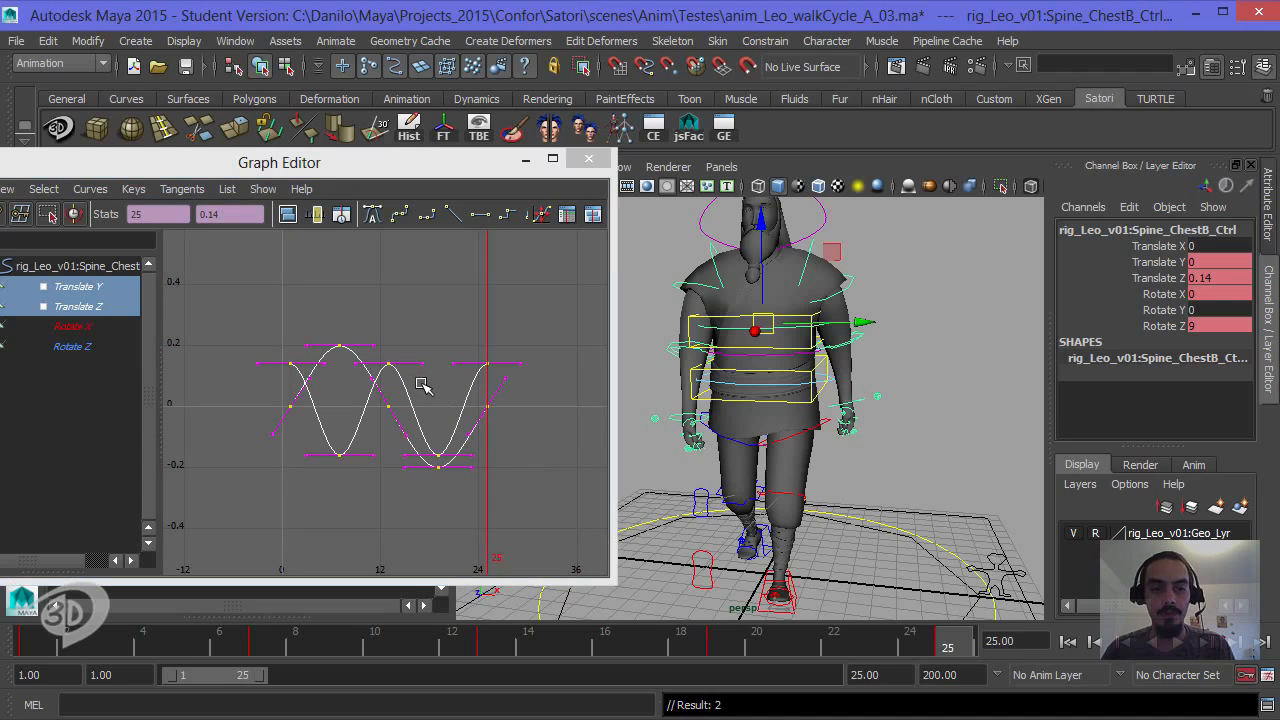
key("ctrl+v")
Step: Shift all Translate Y and Translate Z keys, including the pasted repeat, 11 frames earlier, using frame 13 as a time reference
left_click_drag(422, 356, 410, 501)
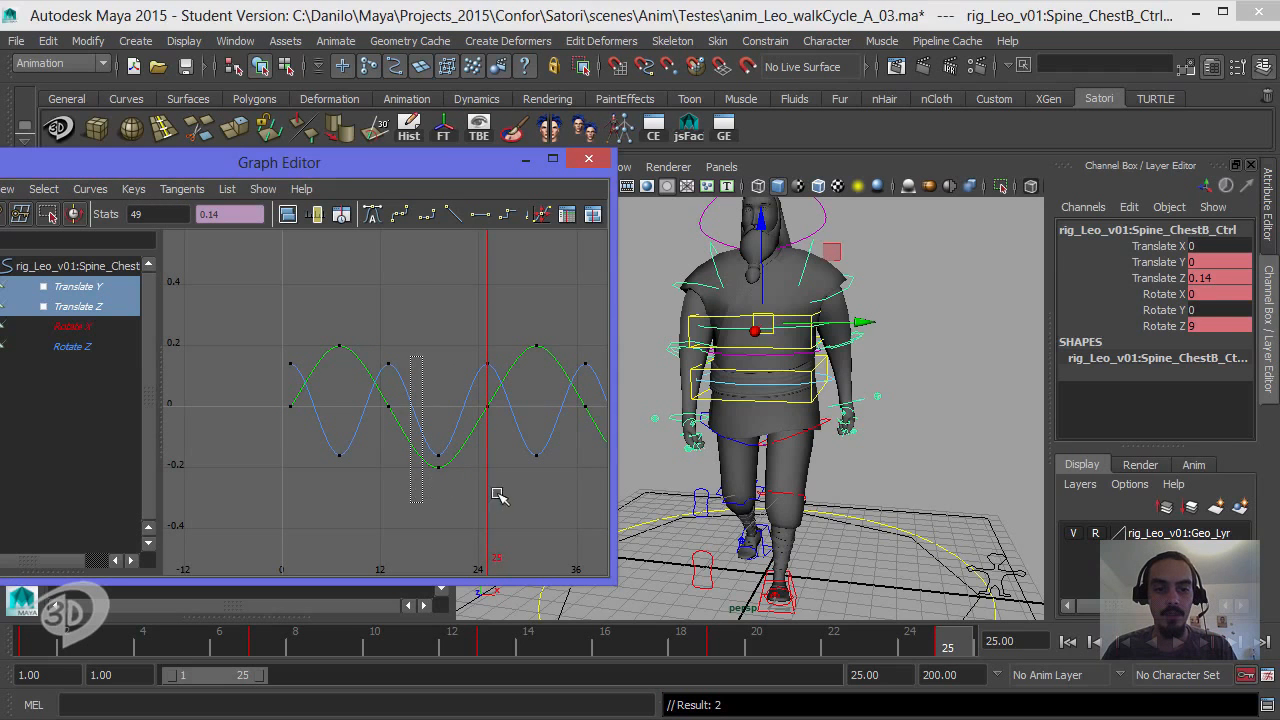
middle_click_drag(518, 480, 387, 477, "shift")
left_click(462, 652)
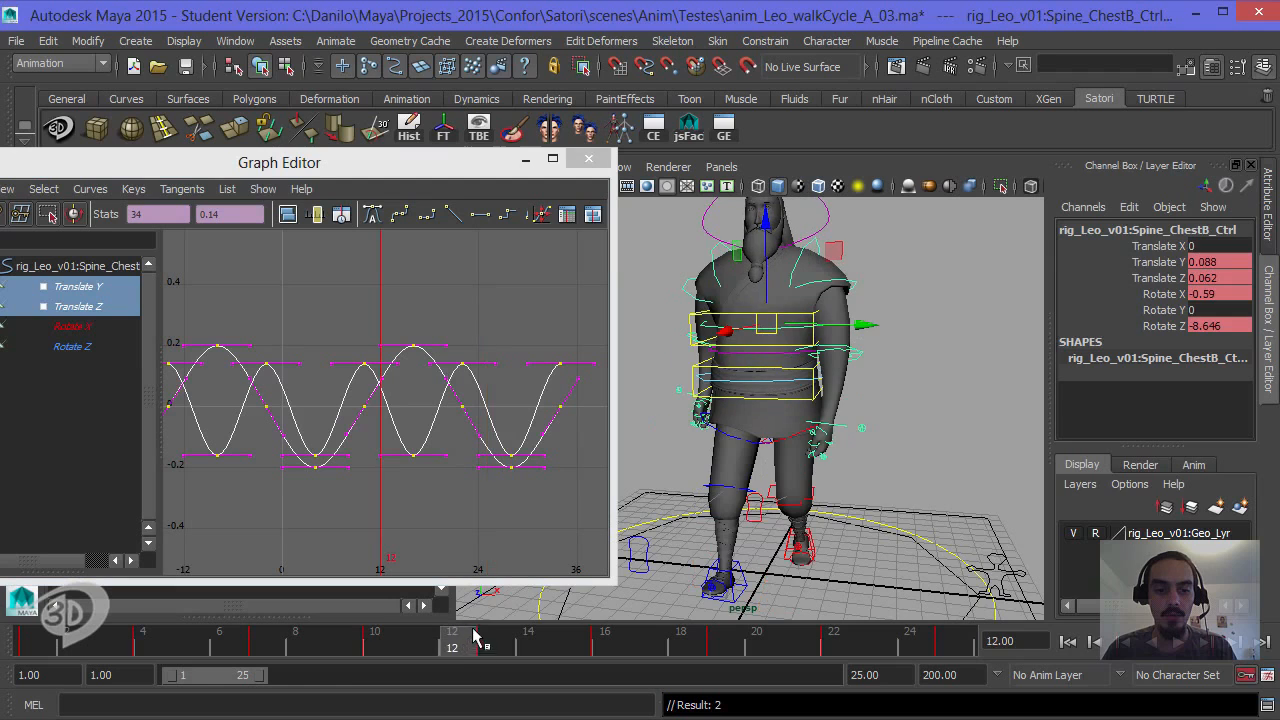
left_click(493, 643)
mouse_move(440, 515)
middle_mouse_down("shift")
mouse_move(466, 514)
mouse_move(460, 500)
middle_mouse_up("shift")
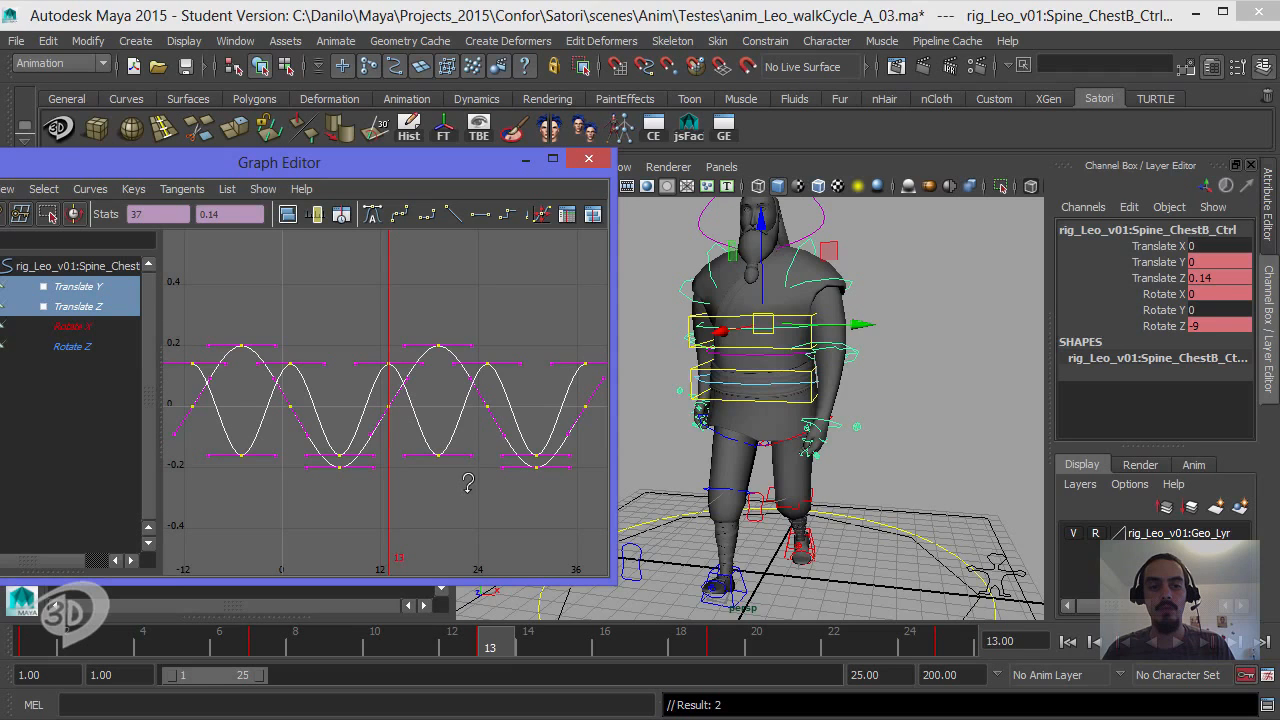
middle_click_drag(473, 492, 477, 492, "shift")
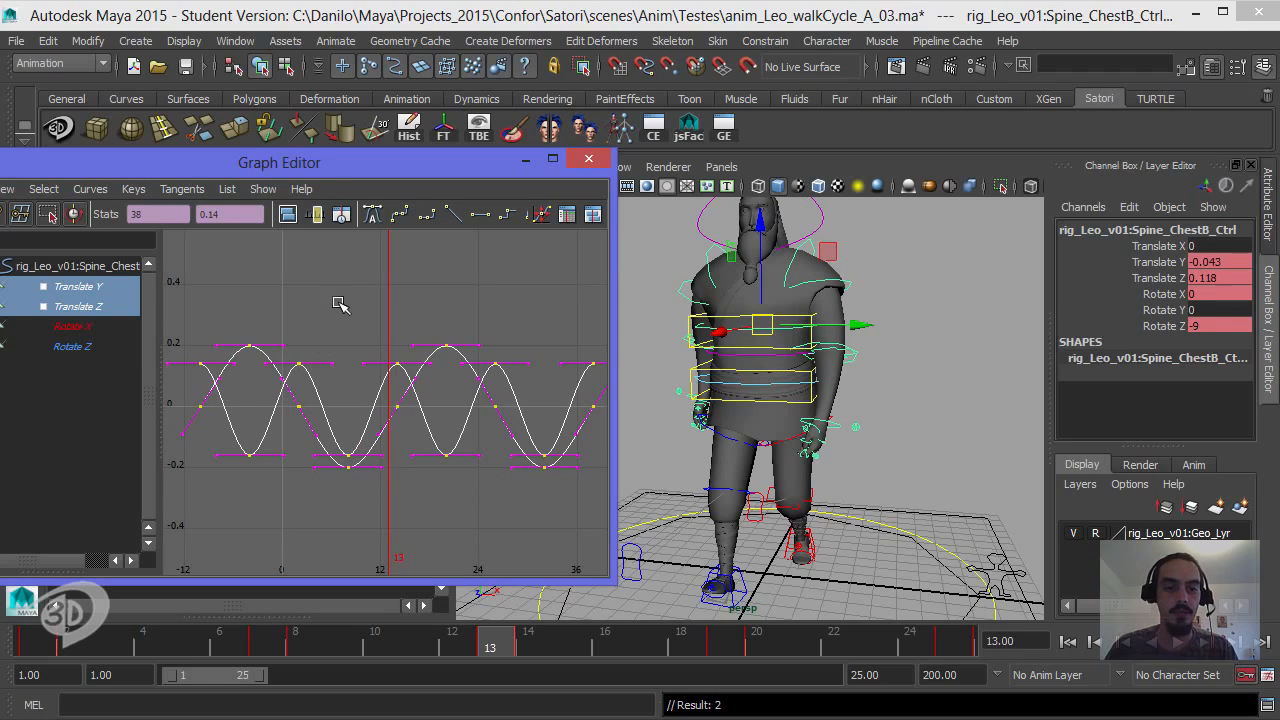
Step: Key Spine_ChestB's Translate Y, Translate Z, Rotate X and Rotate Z at frame 1, and delete the translate keys before that frame
left_click(38, 638)
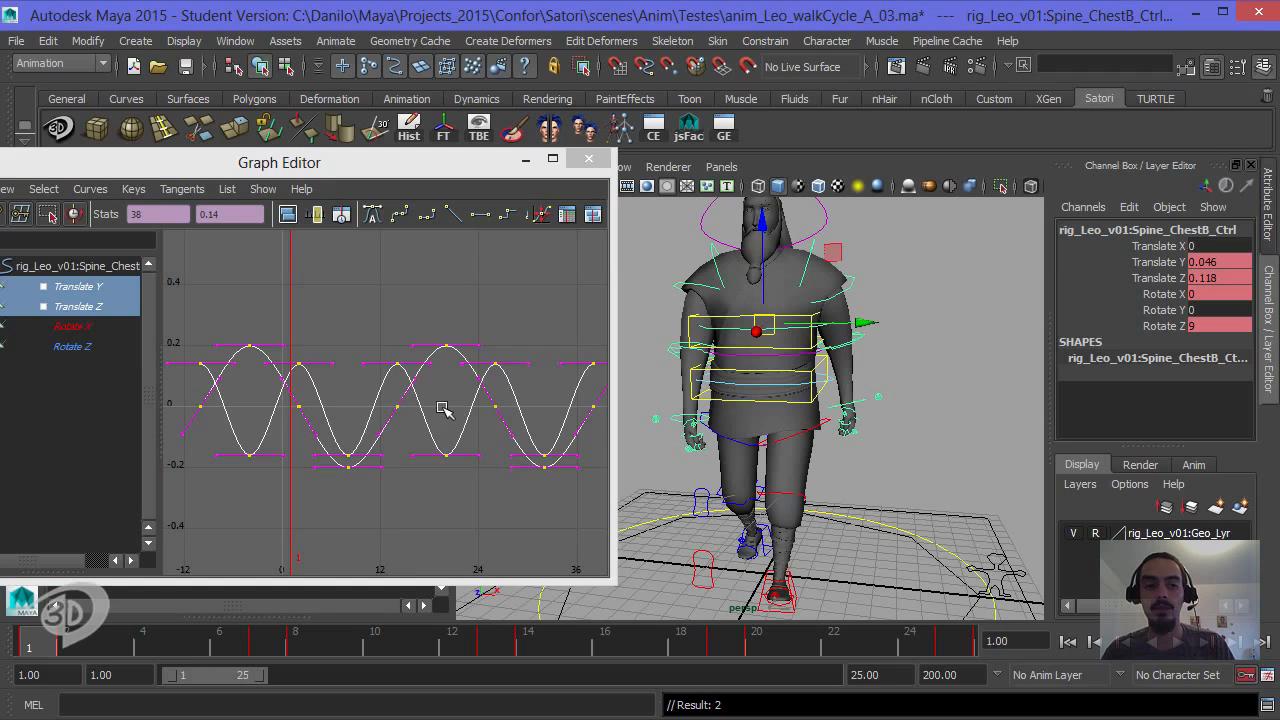
left_click(1165, 264)
left_click(1168, 293, "shift")
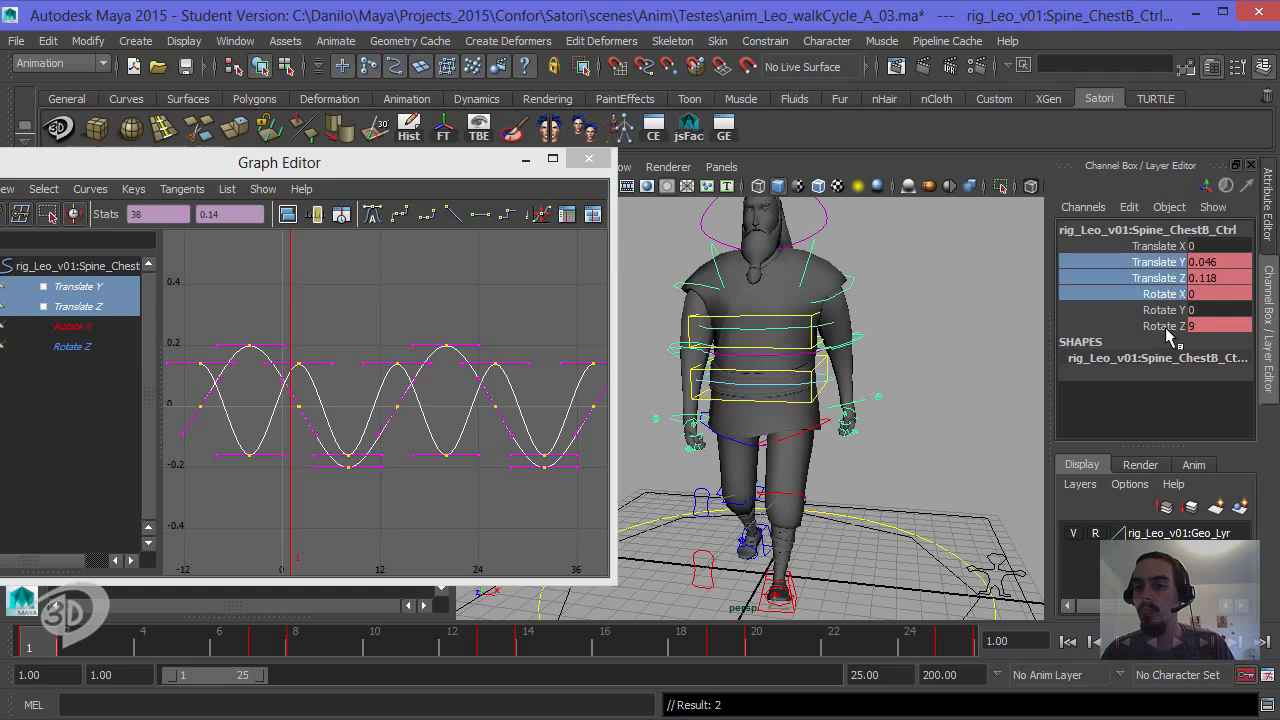
left_click(1170, 326, "ctrl")
right_click(1172, 280)
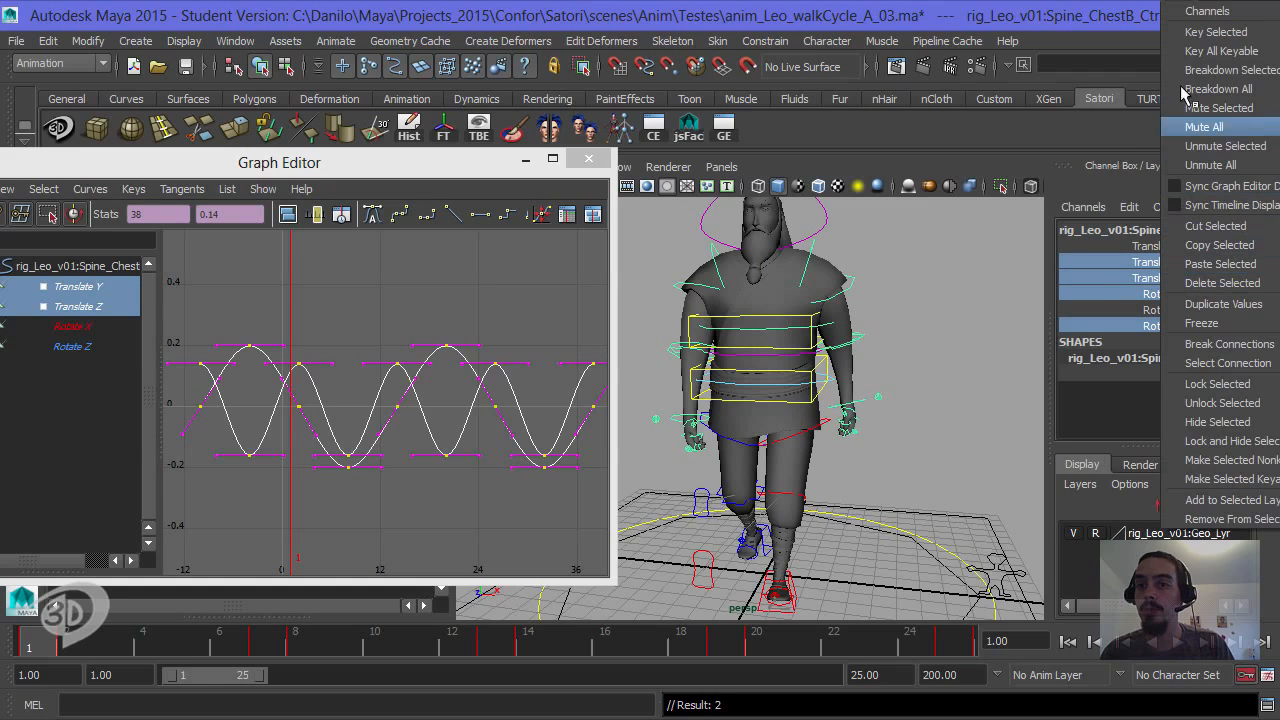
left_click(1196, 34)
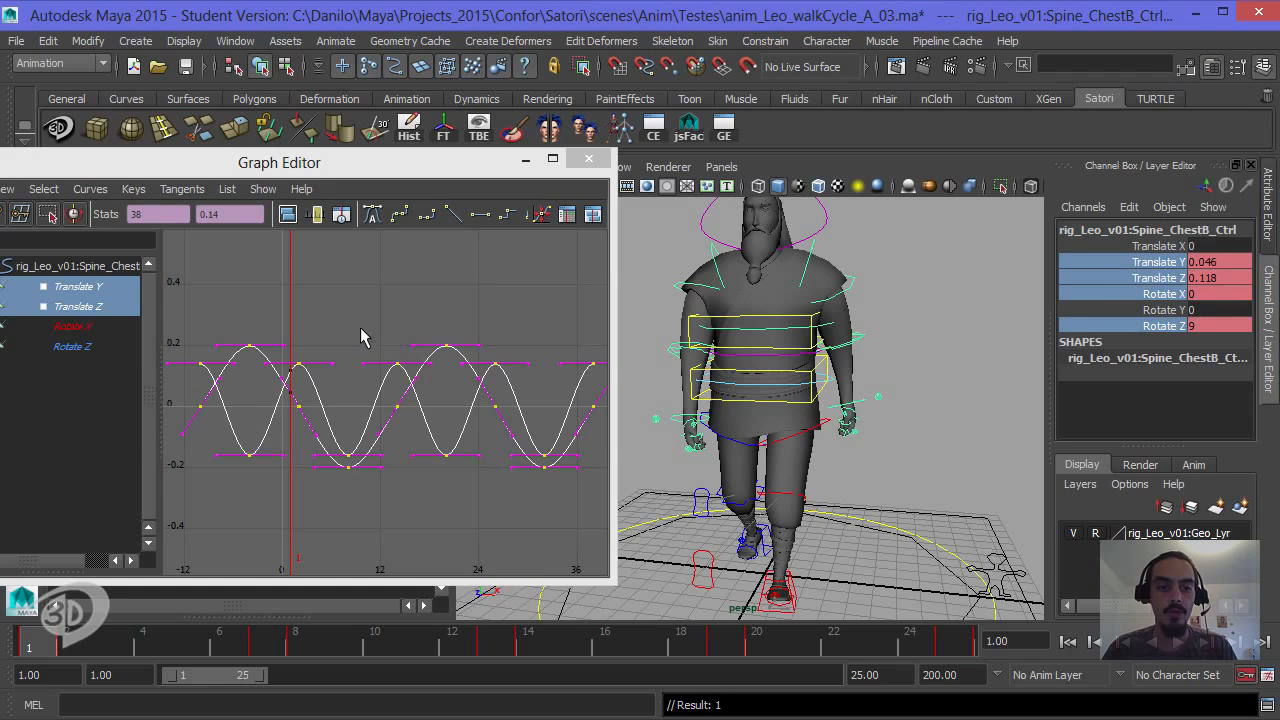
left_click_drag(176, 286, 286, 514)
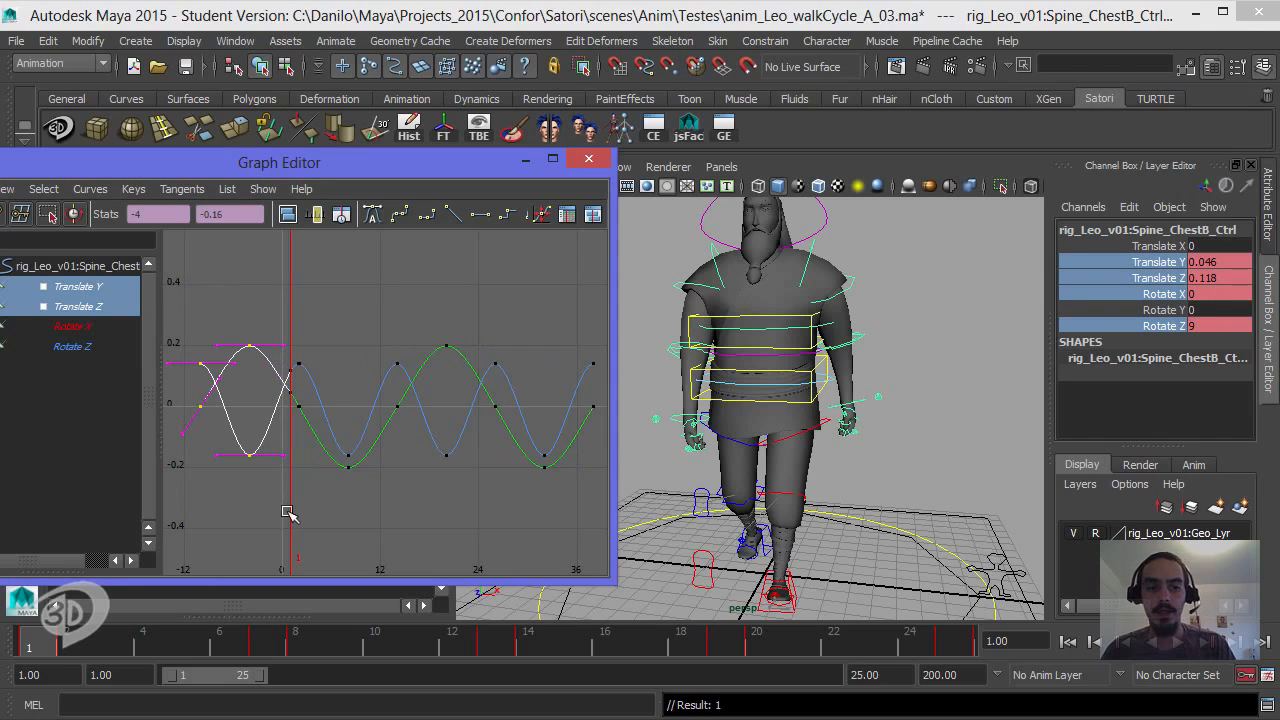
key("Delete")
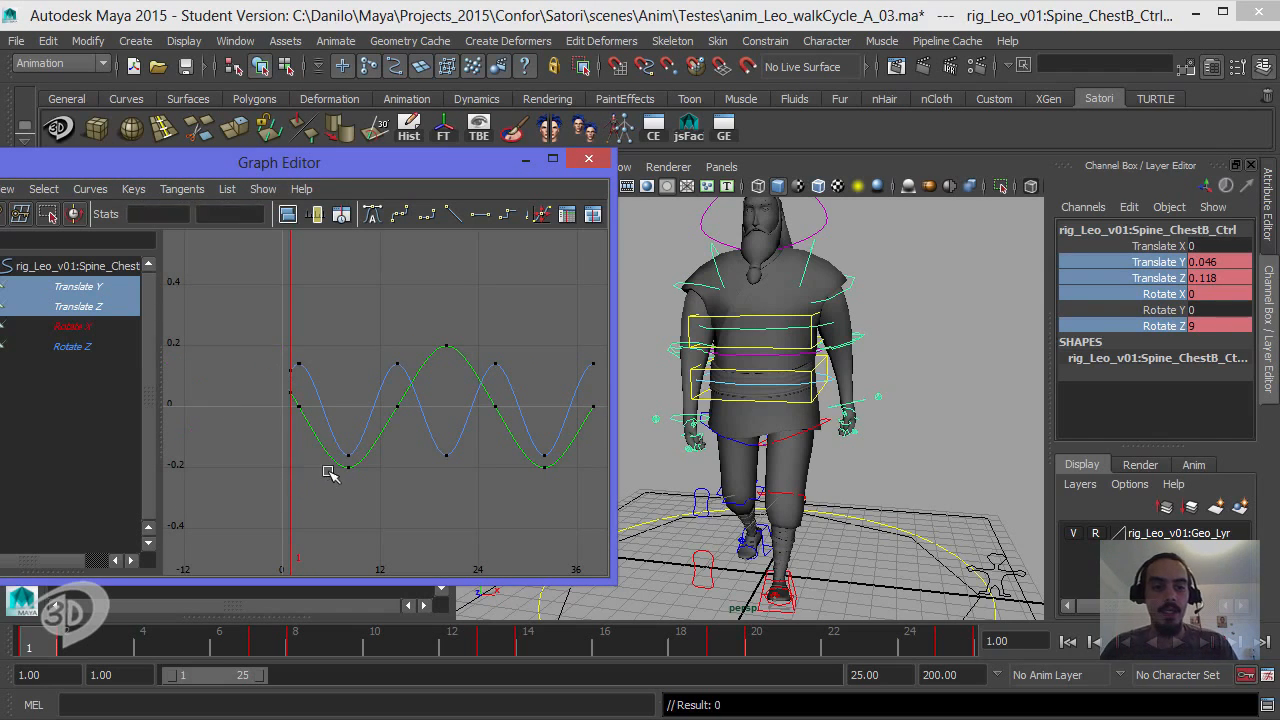
Step: Key the same four Spine_ChestB channels at frame 25 and delete all Translate Y and Translate Z keys after that frame
left_click(950, 645)
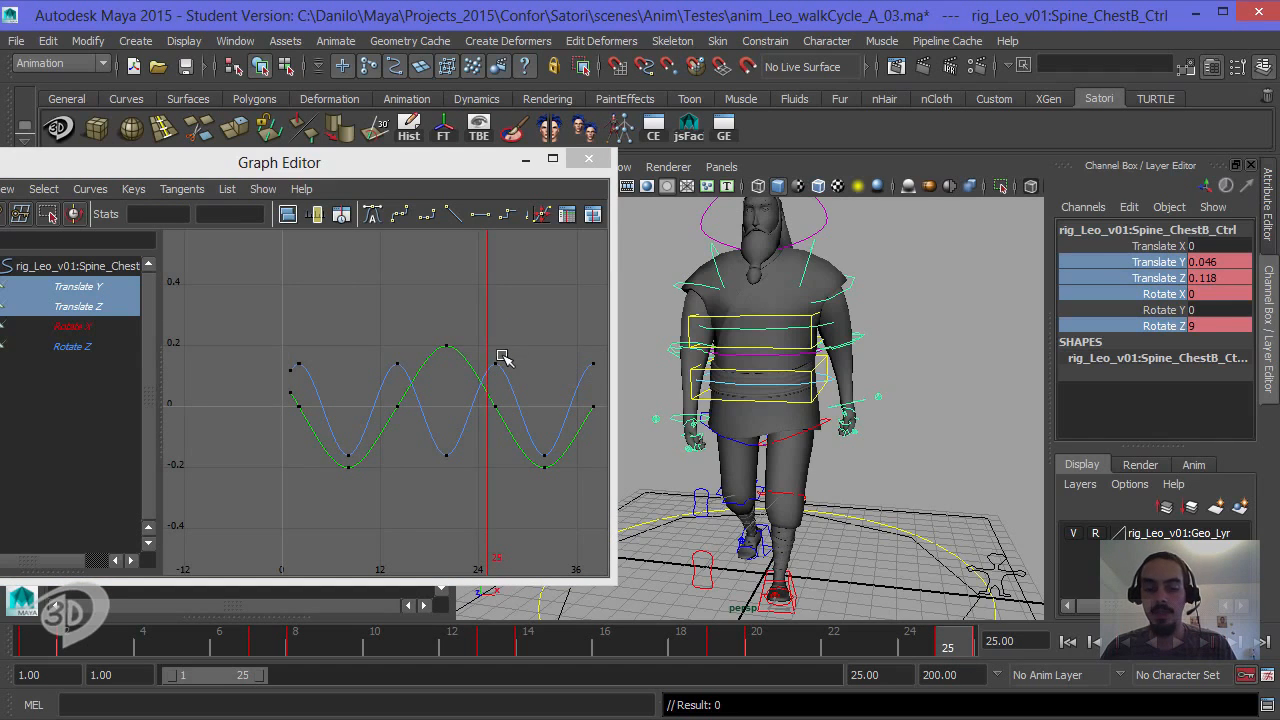
right_click(1152, 282)
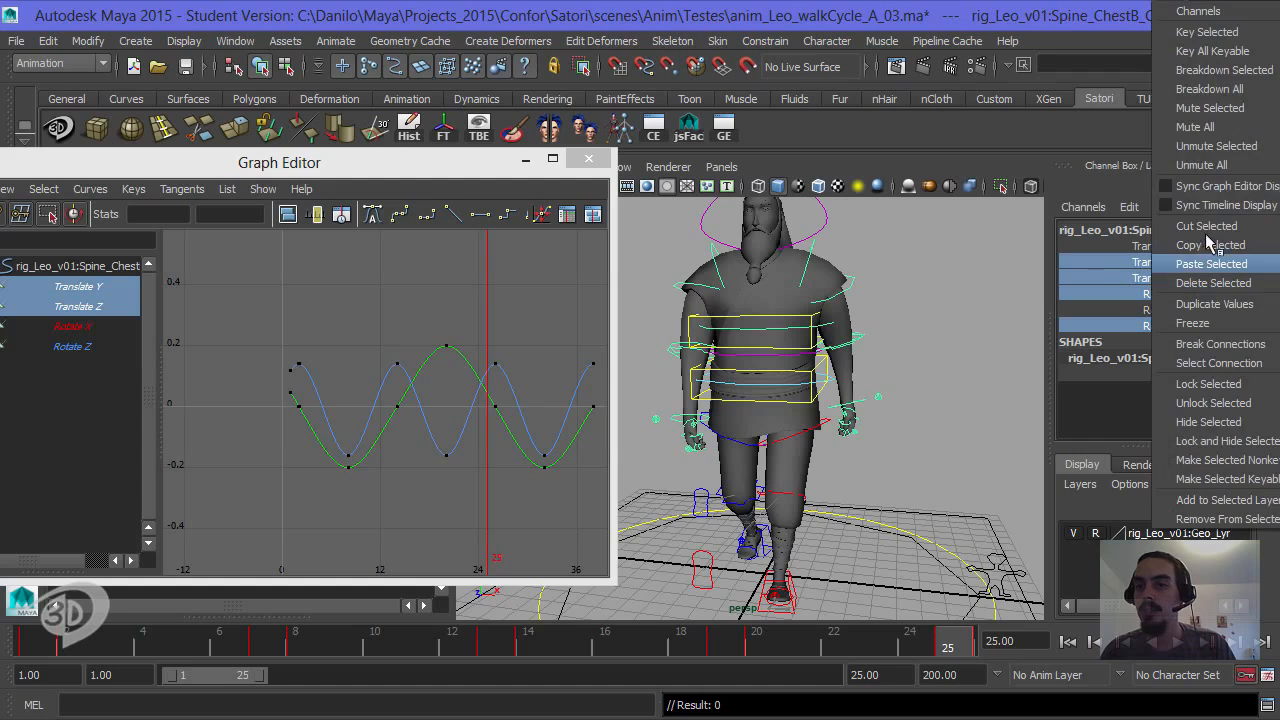
left_click(1206, 32)
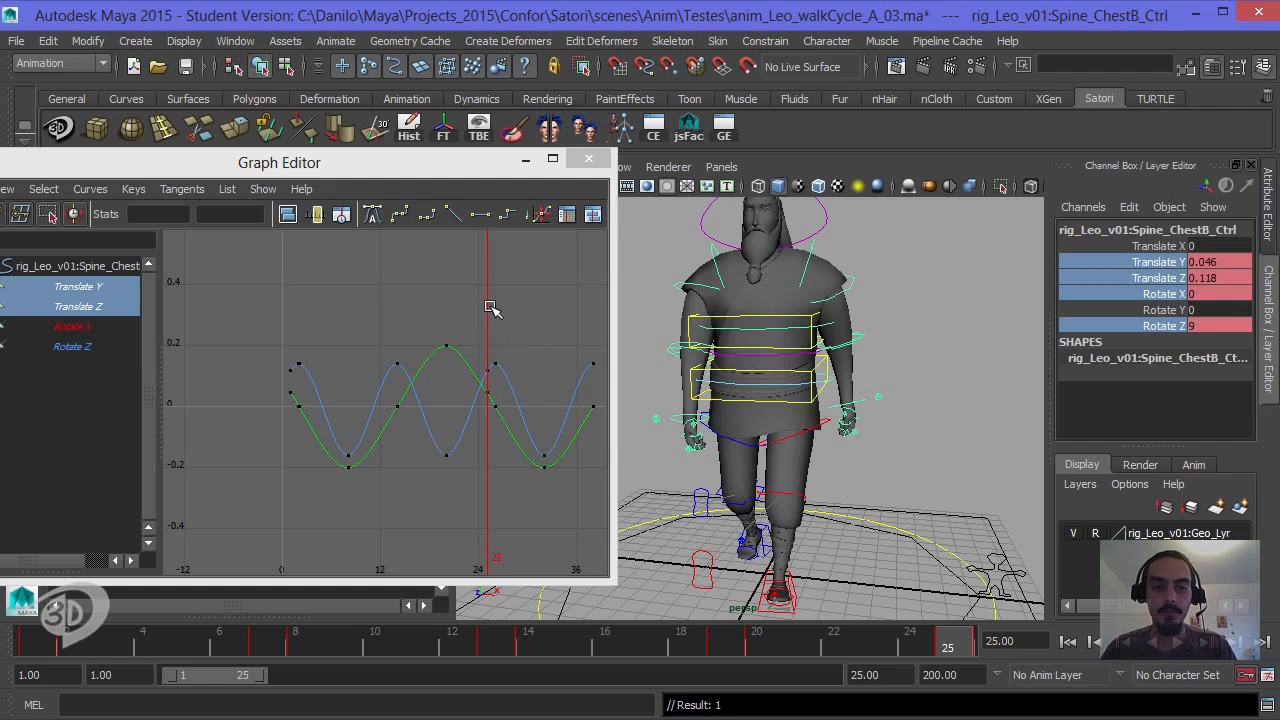
left_click_drag(493, 303, 585, 540)
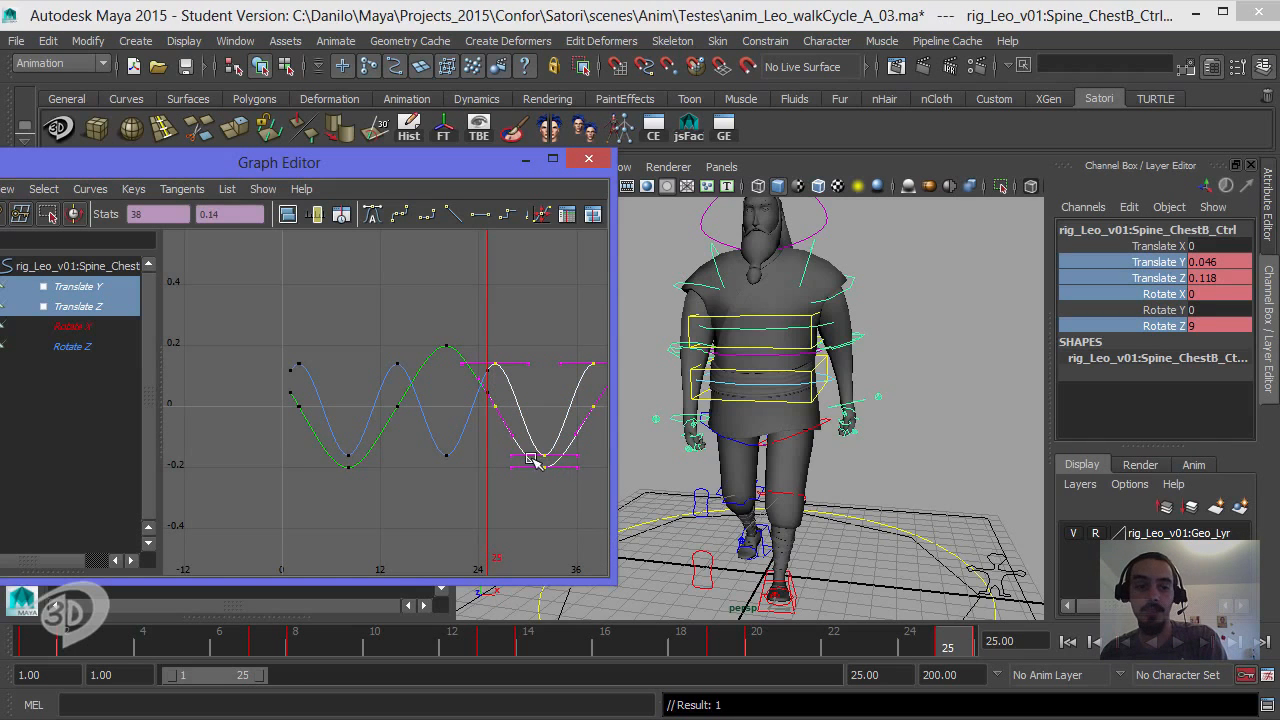
key("Delete")
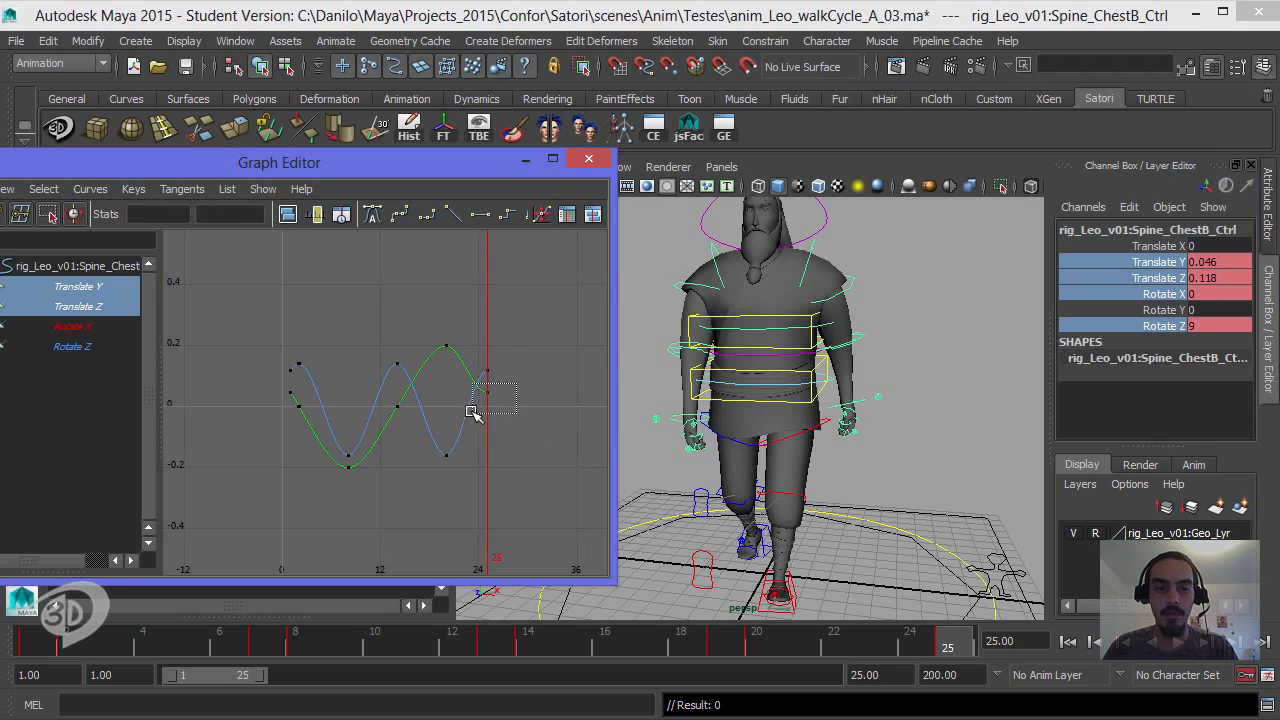
Step: Angle the frame 25 tangents downward on Translate Y and upward on Translate Z so both curves flow into their frame 1 slopes
left_click_drag(474, 414, 505, 416)
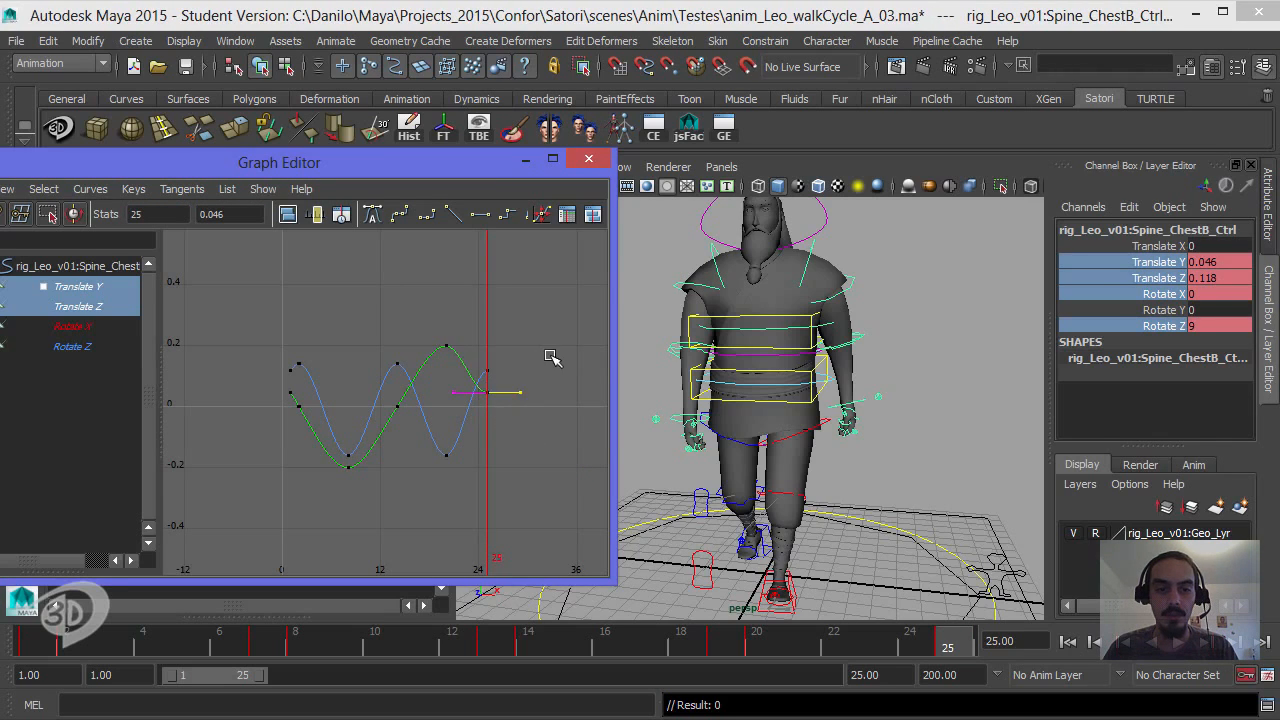
middle_click_drag(555, 351, 542, 385)
mouse_move(484, 378)
left_mouse_down()
mouse_move(522, 366)
mouse_move(506, 391)
left_mouse_up()
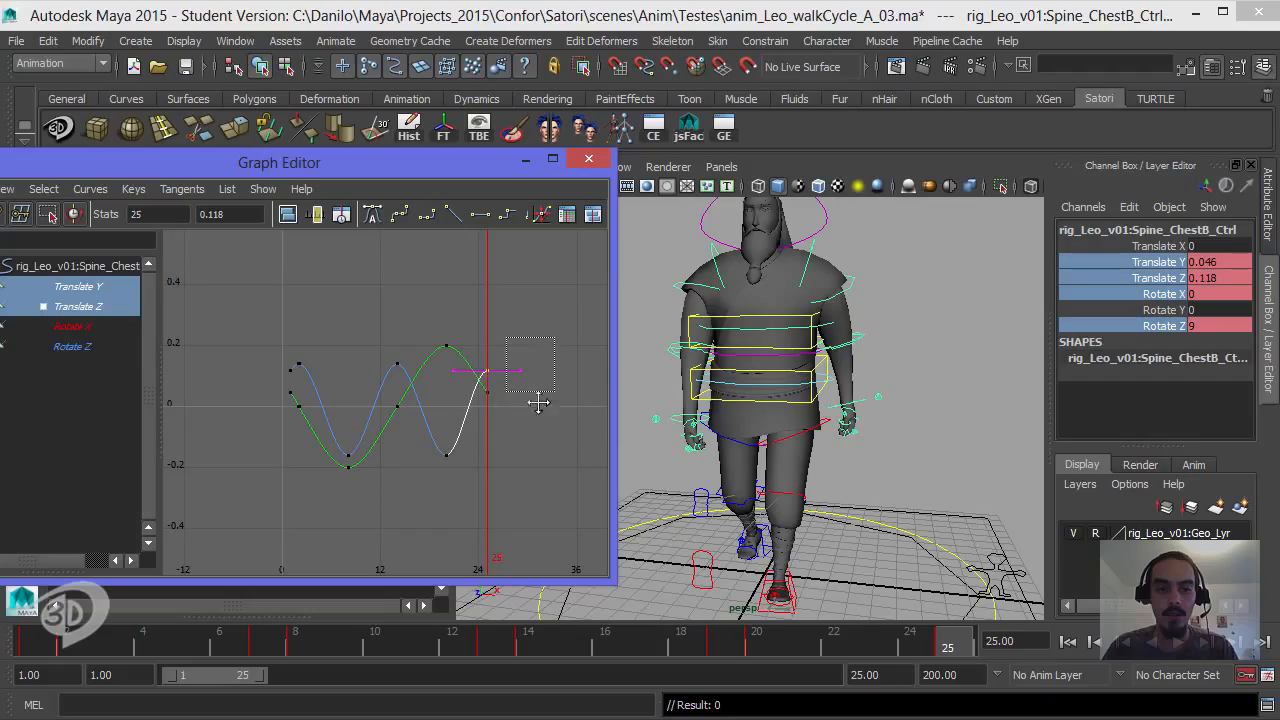
middle_click_drag(537, 403, 541, 368)
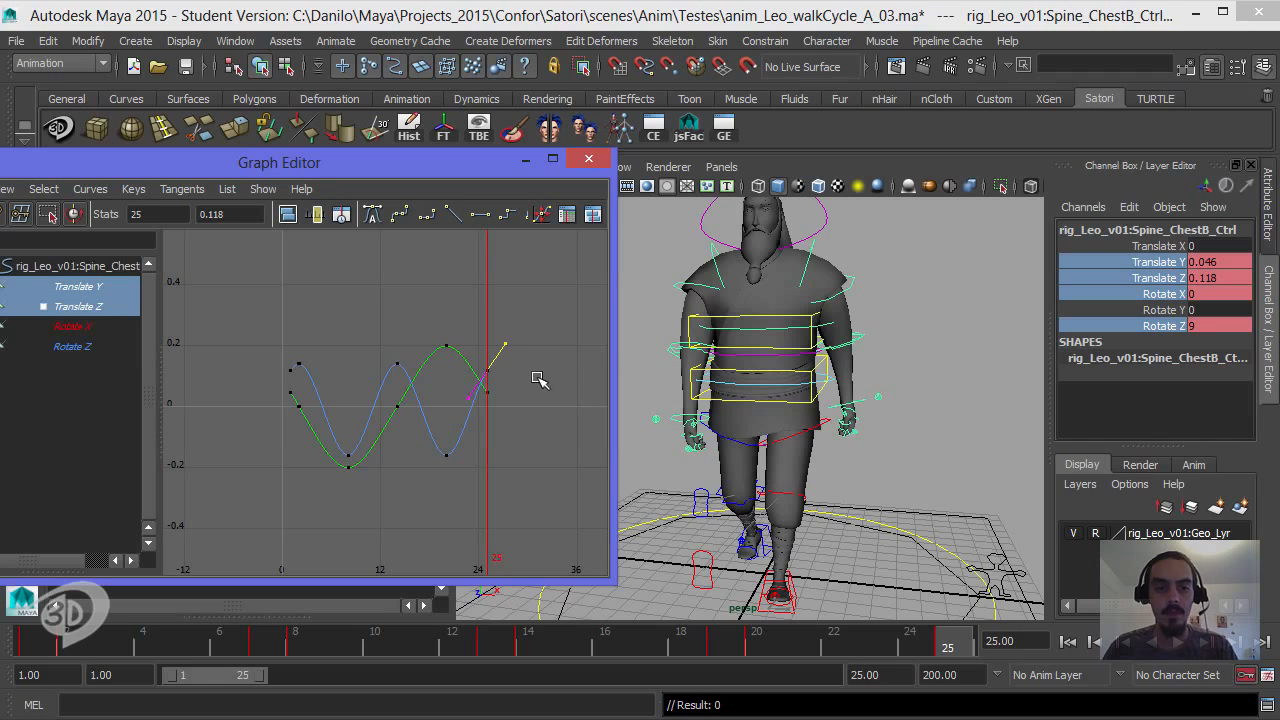
left_click(533, 362)
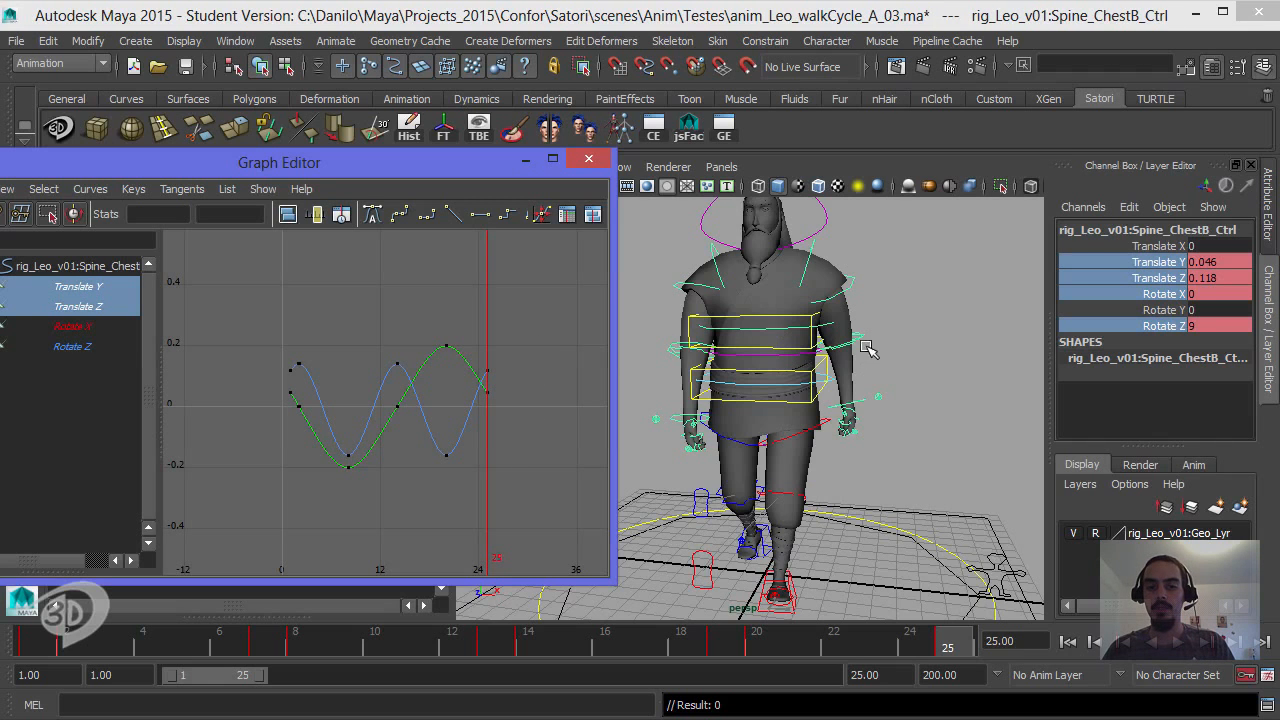
Step: Playblast the walk cycle with the whole character in view, overwriting the existing anim_Leo_walkCycle_A_03g.mov
right_click_drag(866, 346, 854, 363, "alt")
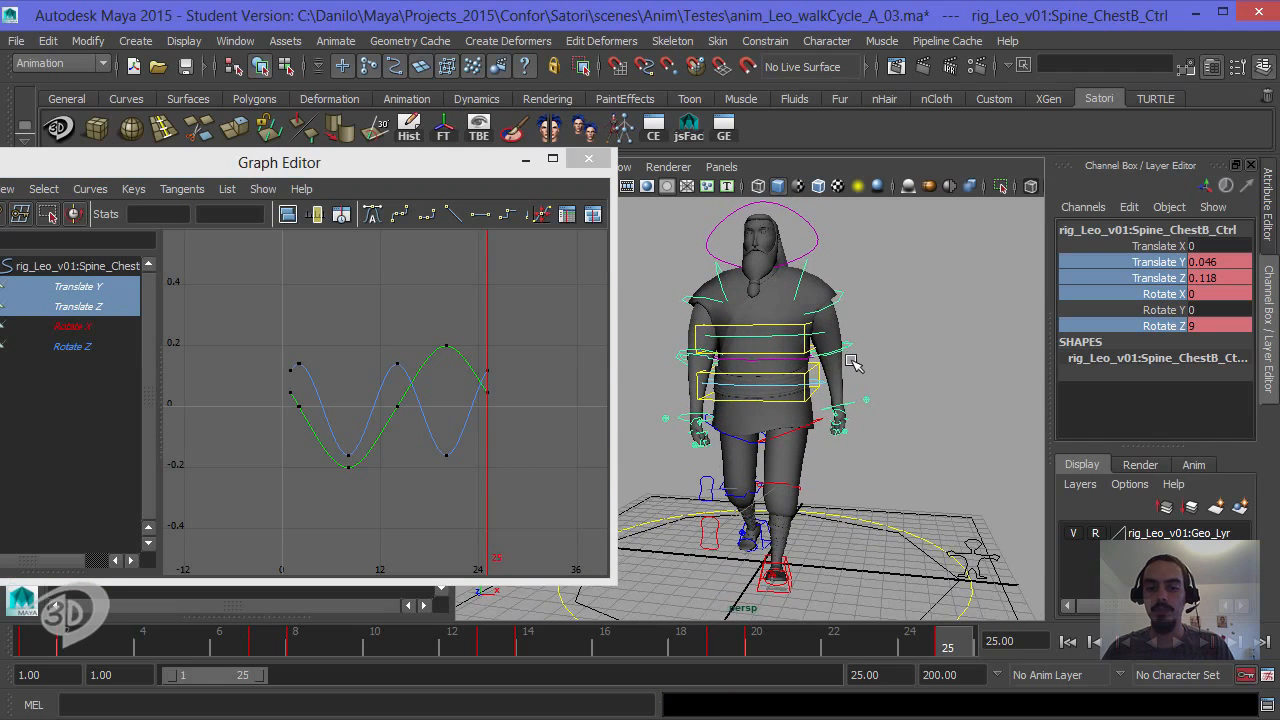
right_click(872, 645)
left_click(925, 642)
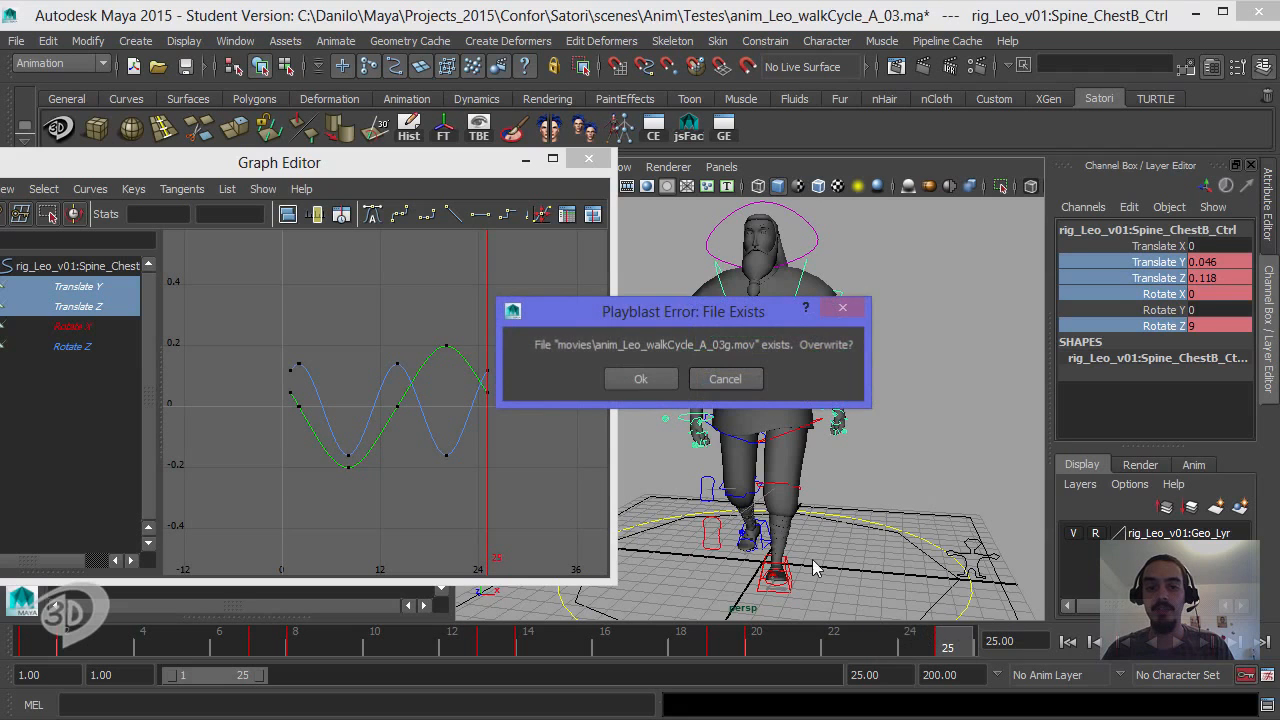
left_click(645, 378)
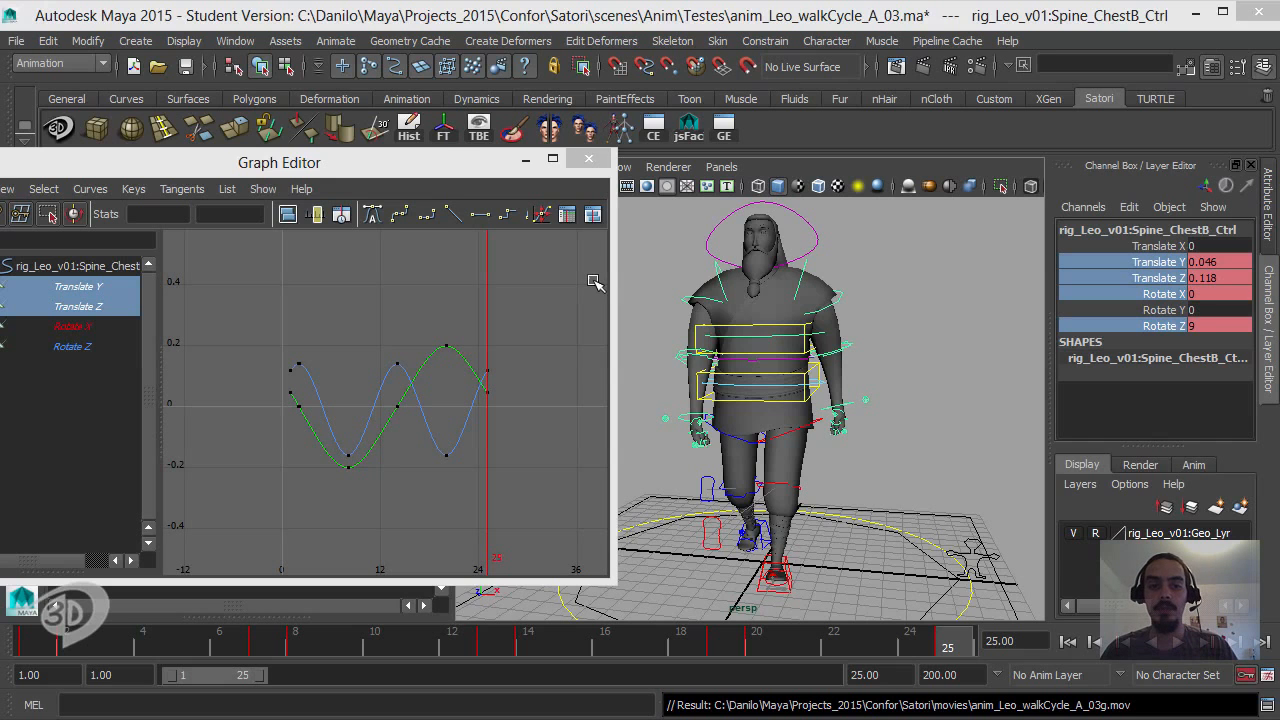
Step: Play the anim_Leo_walkCycle_A_03g playblast to review the chest motion, rewind it to the start and close the player
key("space")
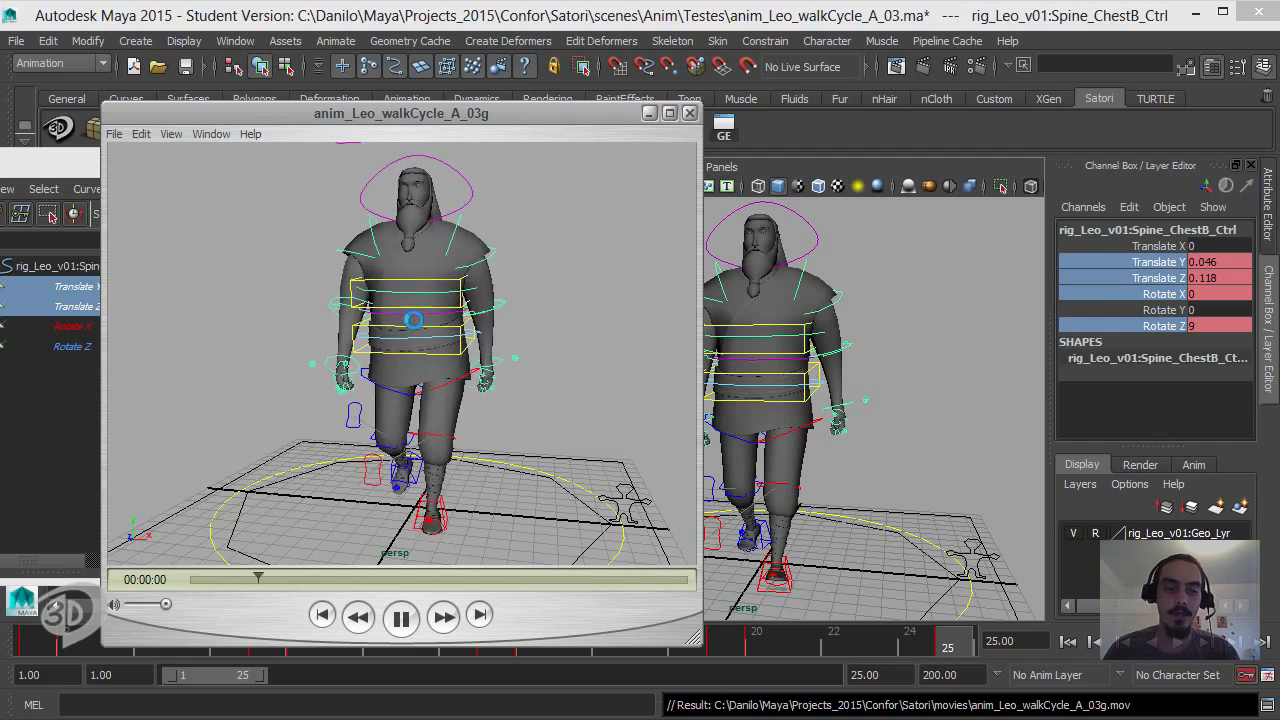
left_click(401, 617)
left_click(322, 615)
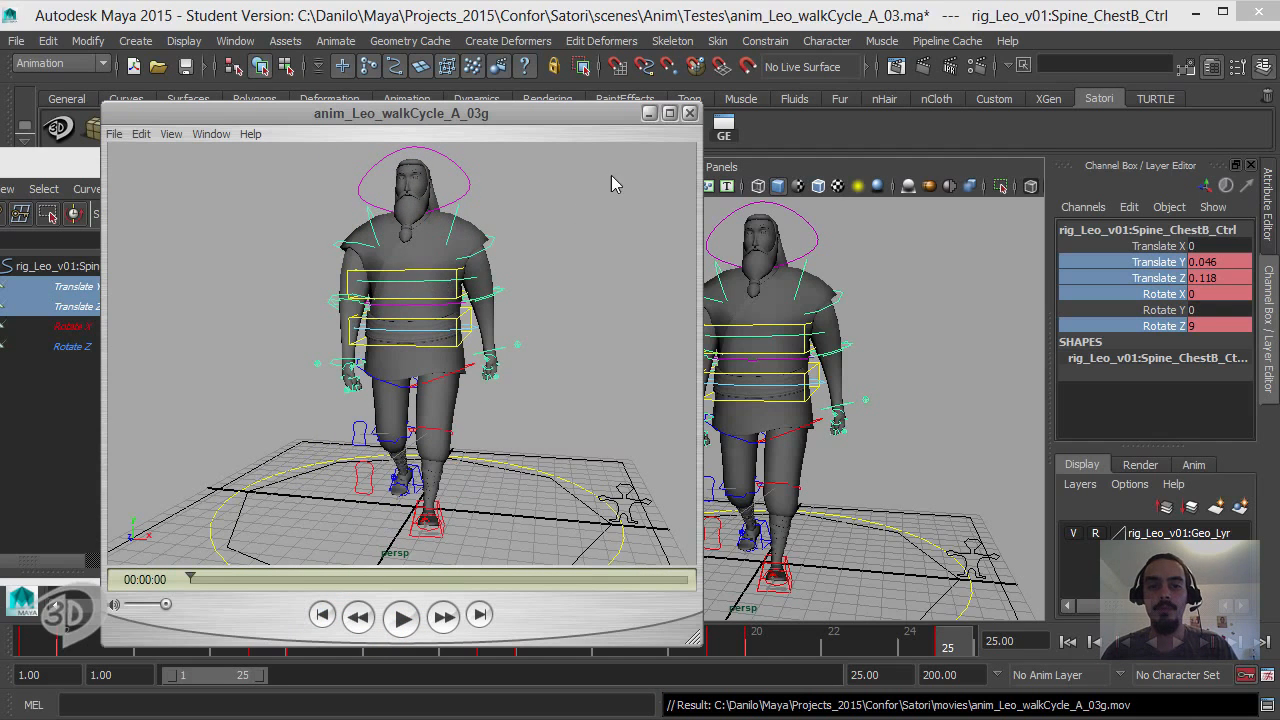
left_click(405, 625)
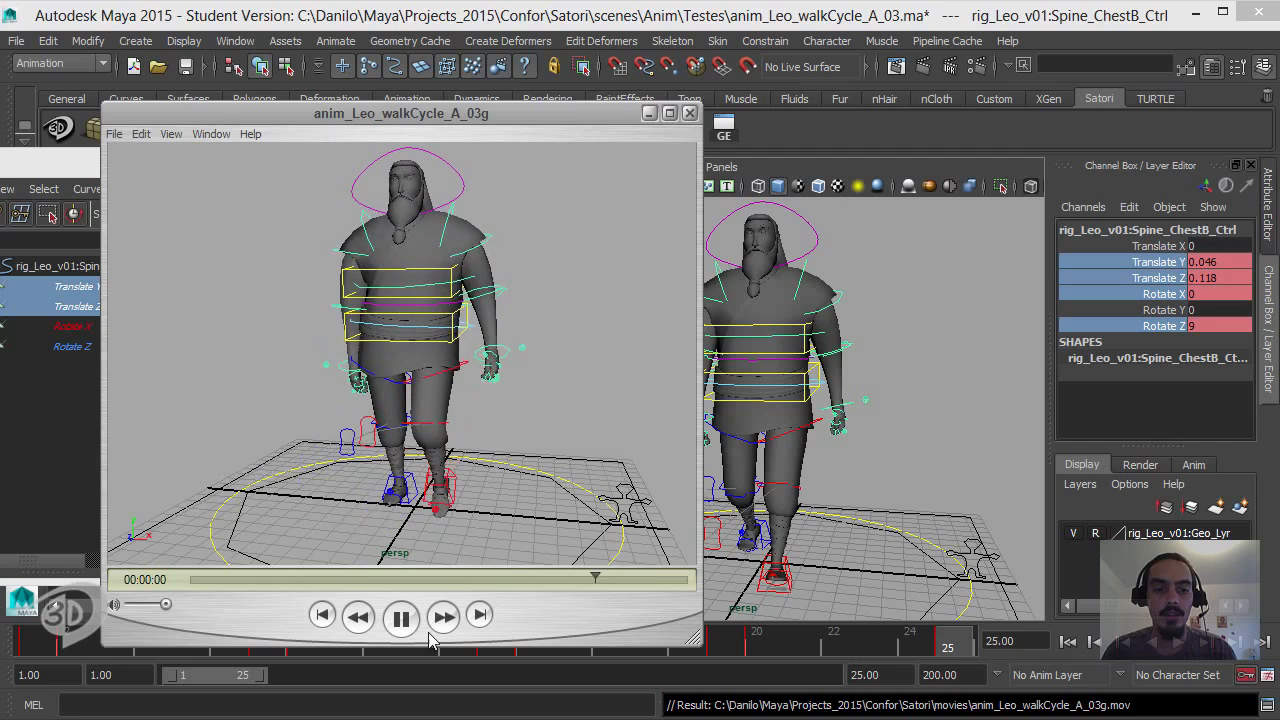
left_click(401, 617)
left_click(322, 615)
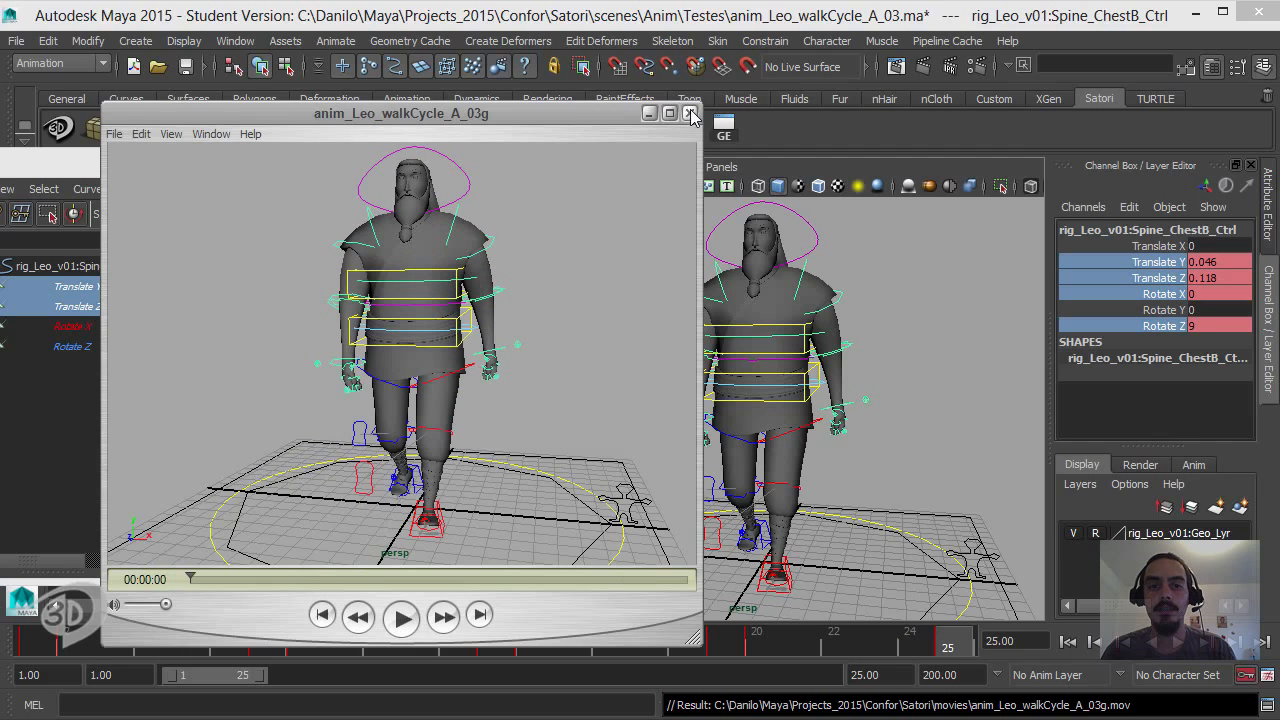
left_click(690, 114)
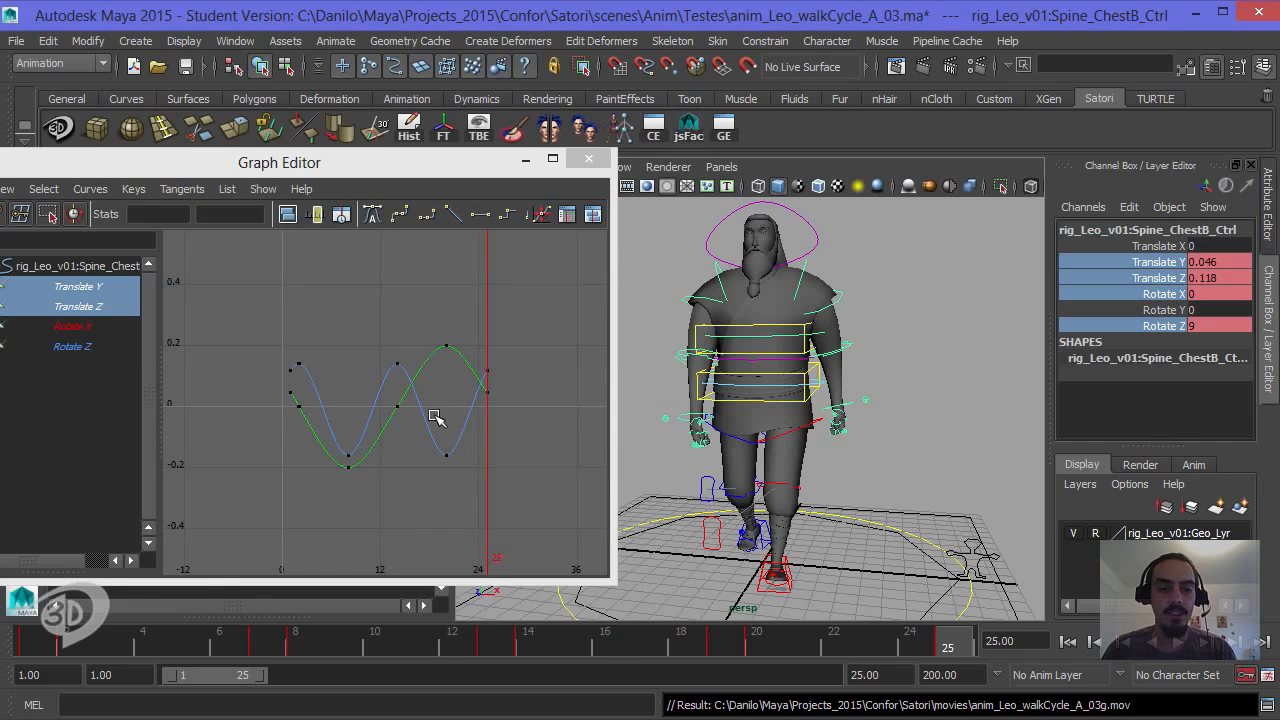
Step: Try moving the Spine_ChestB control upward at frame 25 with only its Translate Z curve shown, and undo the move
left_click(413, 341)
left_click(298, 404)
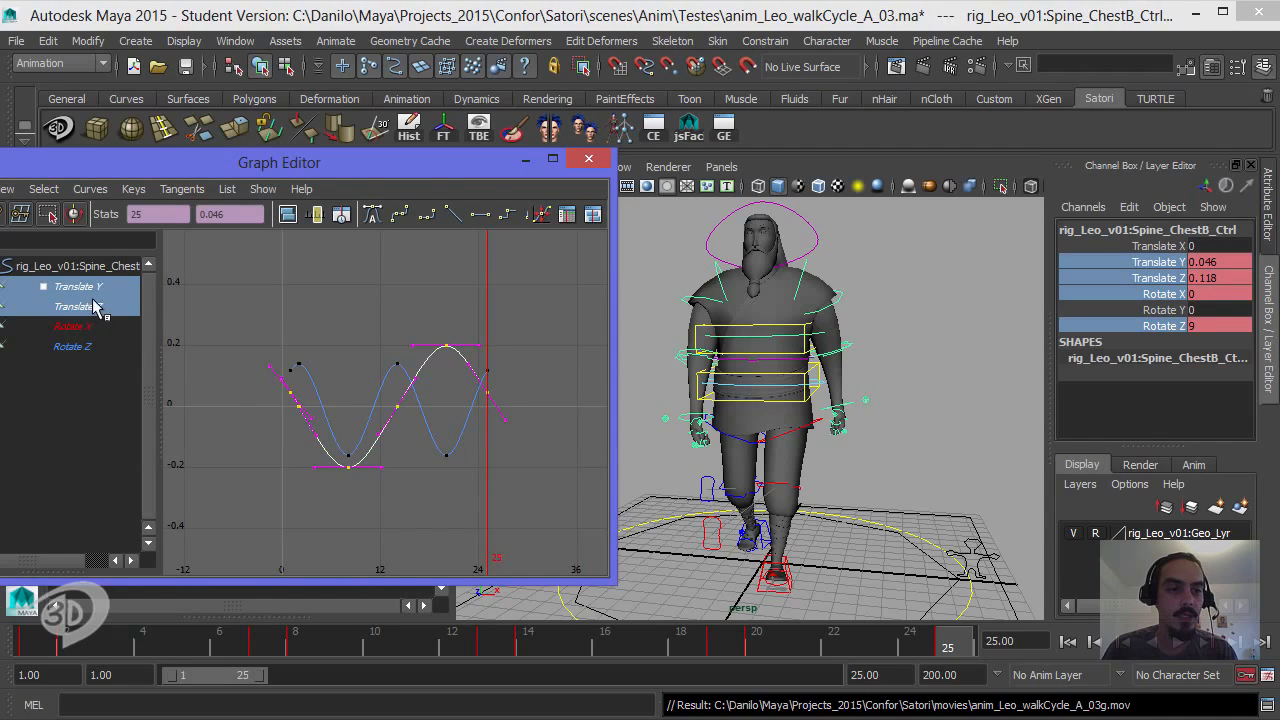
left_click(94, 305)
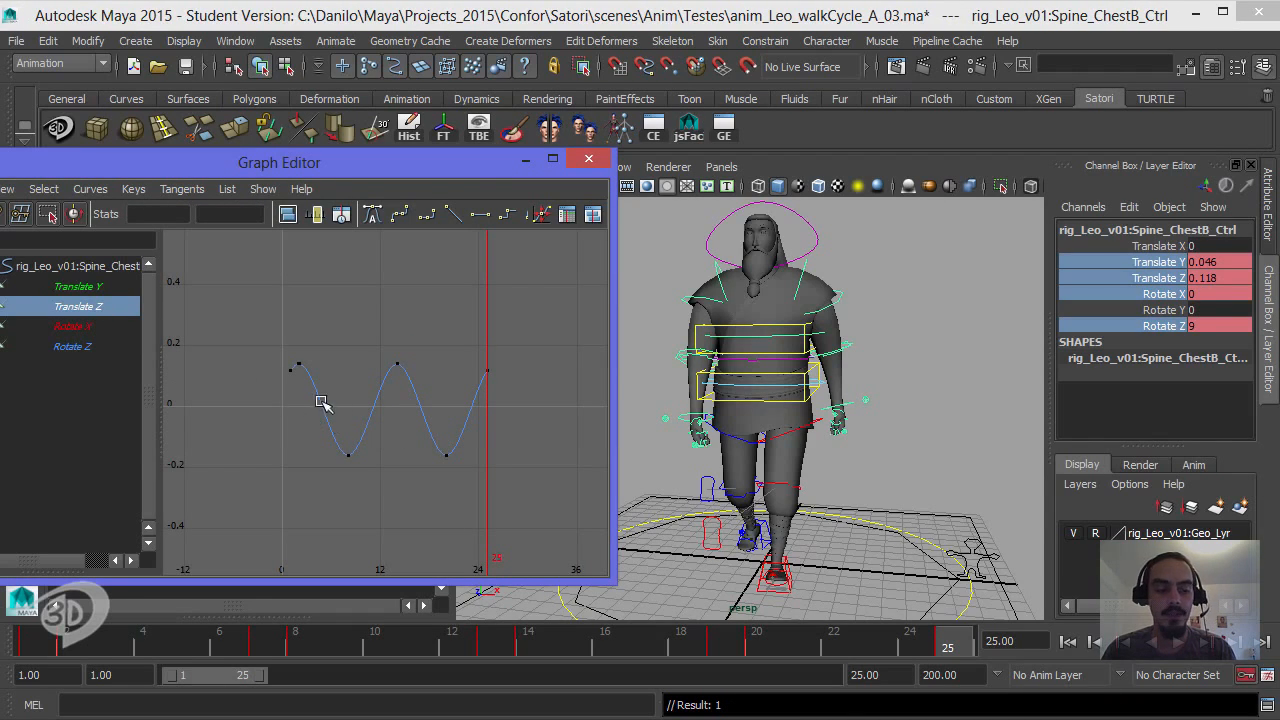
middle_click(739, 416)
key("w")
left_click_drag(762, 233, 767, 226)
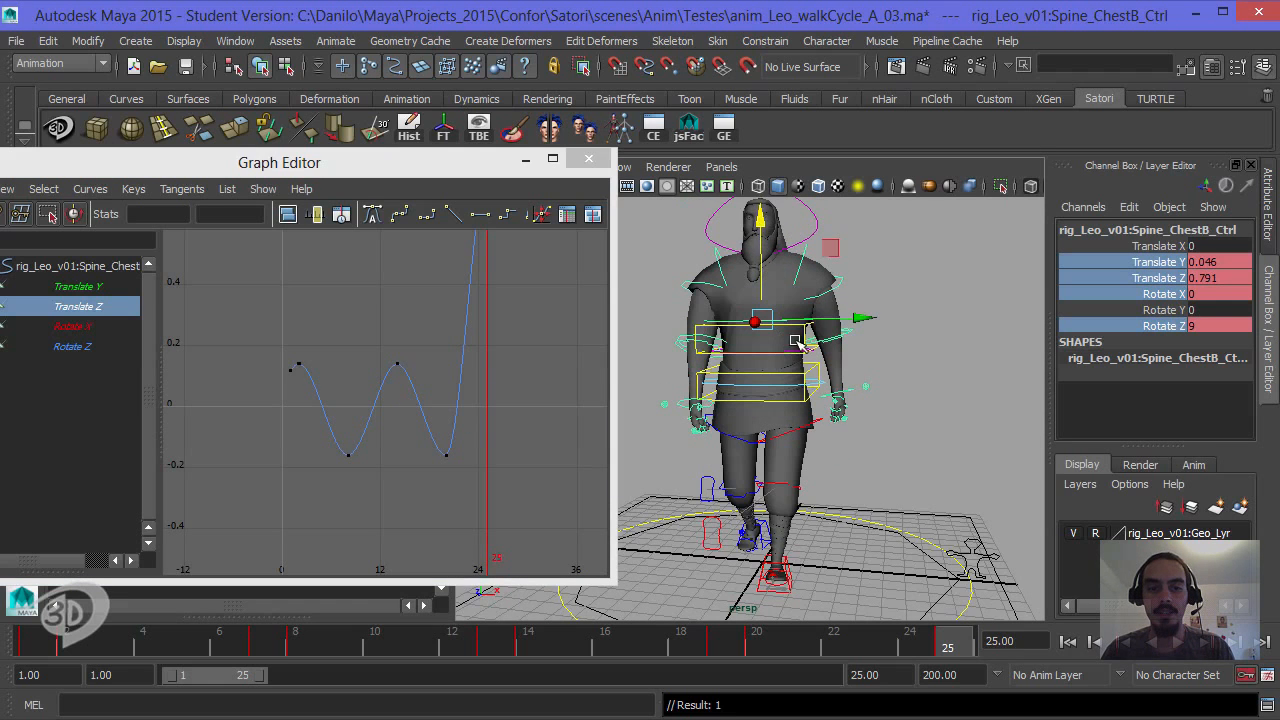
key("ctrl+z")
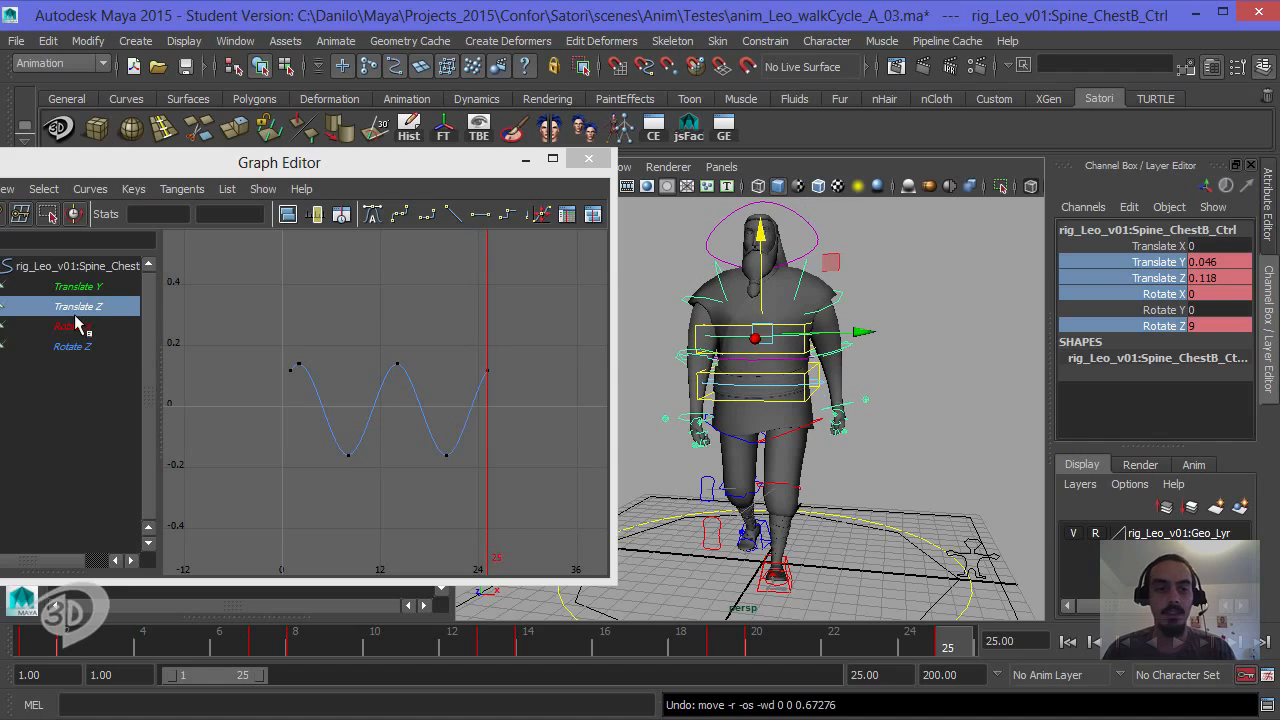
Step: Isolate Spine_ChestB's Translate Y curve and paste a repeat of all its keys at frame 25
left_click(85, 287)
right_click_drag(449, 399, 470, 397, "alt")
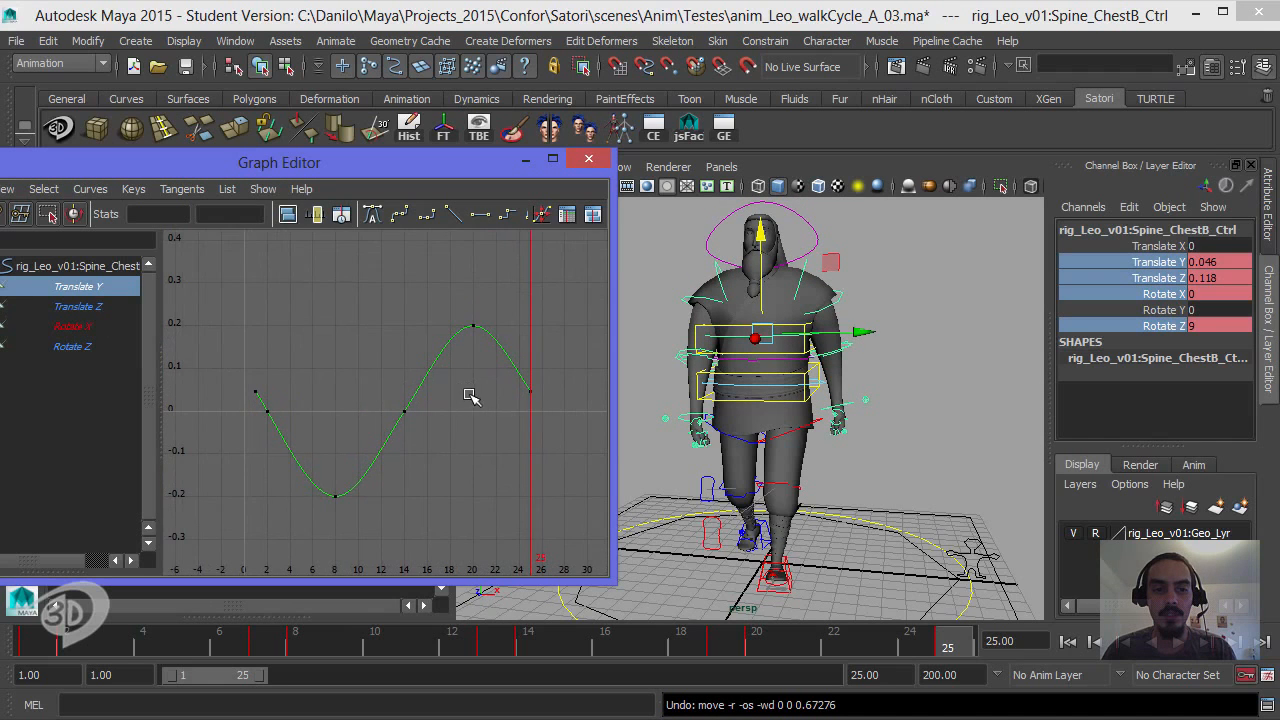
middle_click_drag(470, 397, 477, 393, "alt")
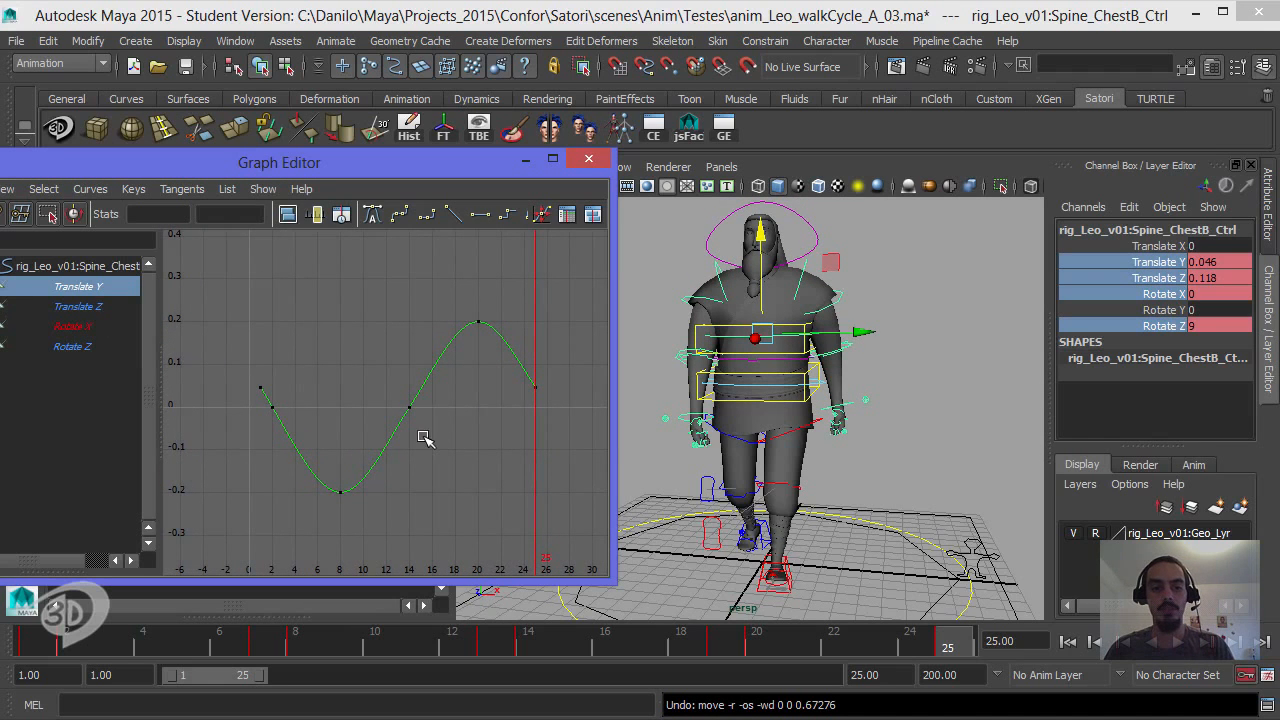
left_click_drag(435, 340, 446, 436)
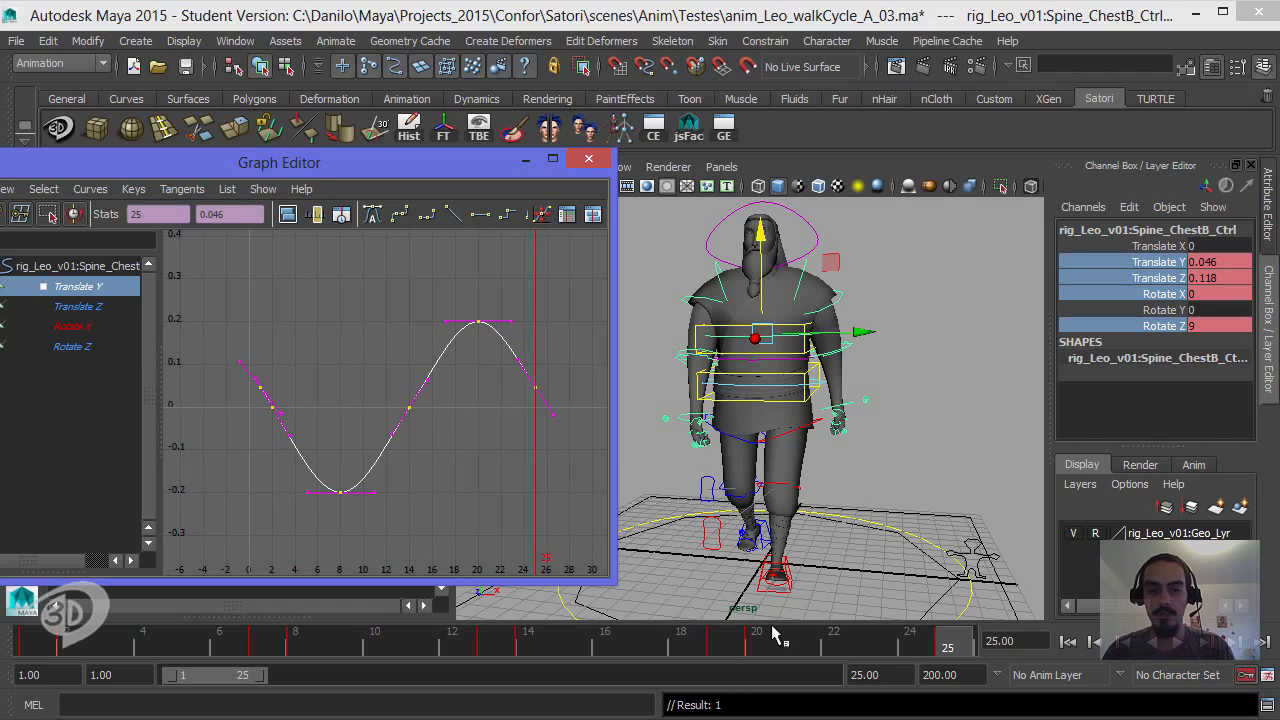
left_click(455, 425)
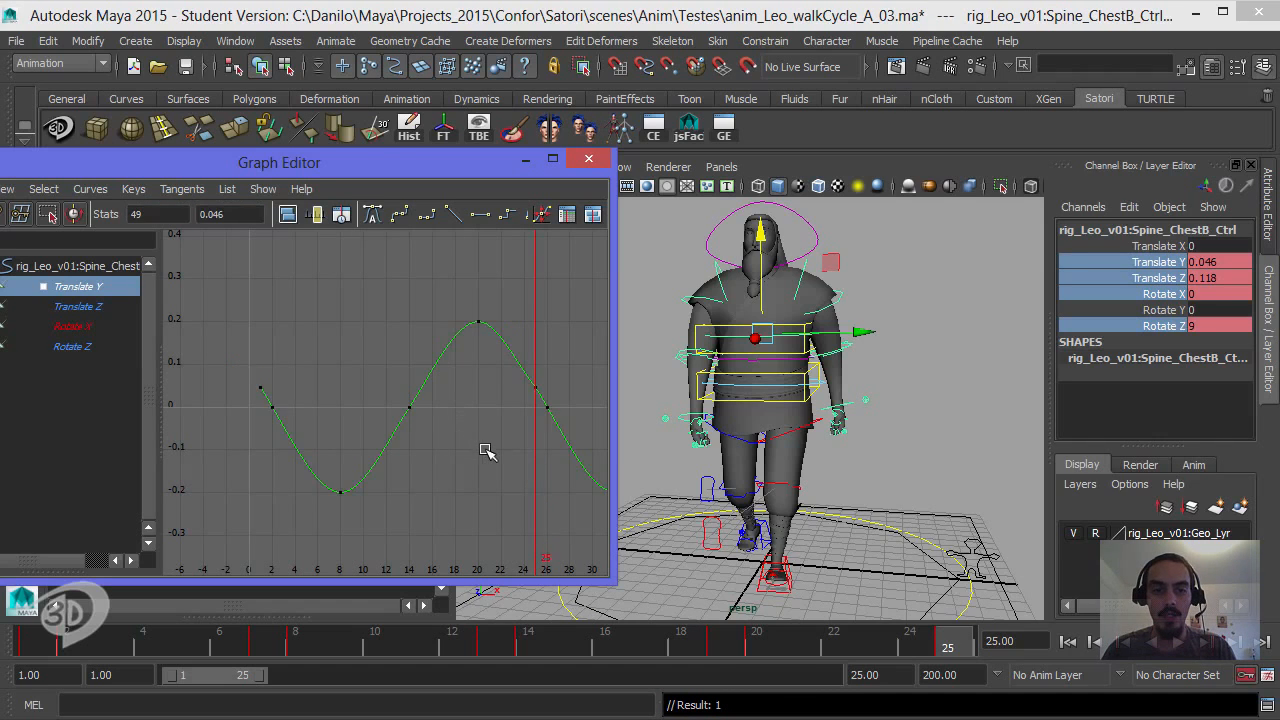
Step: Shift all Translate Y keys one frame earlier and delete the extra keys now at frames 24 and 0
left_click_drag(437, 334, 468, 436)
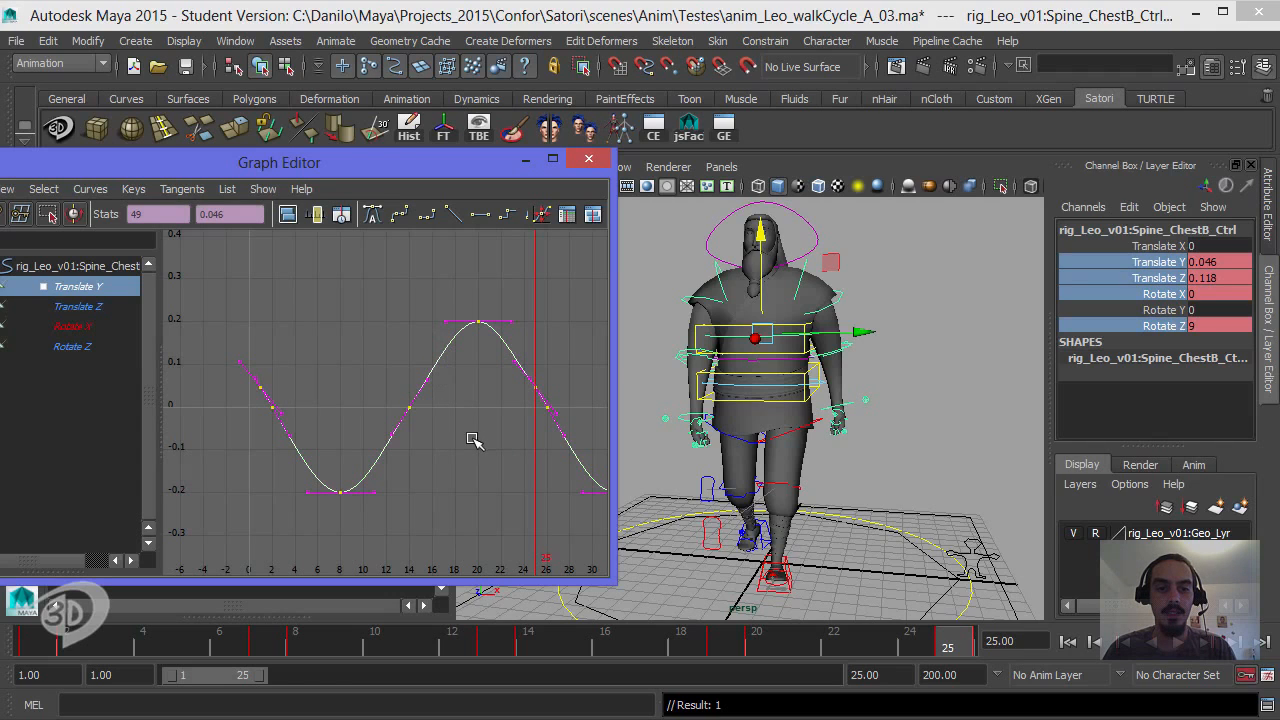
middle_click_drag(461, 437, 457, 437, "shift")
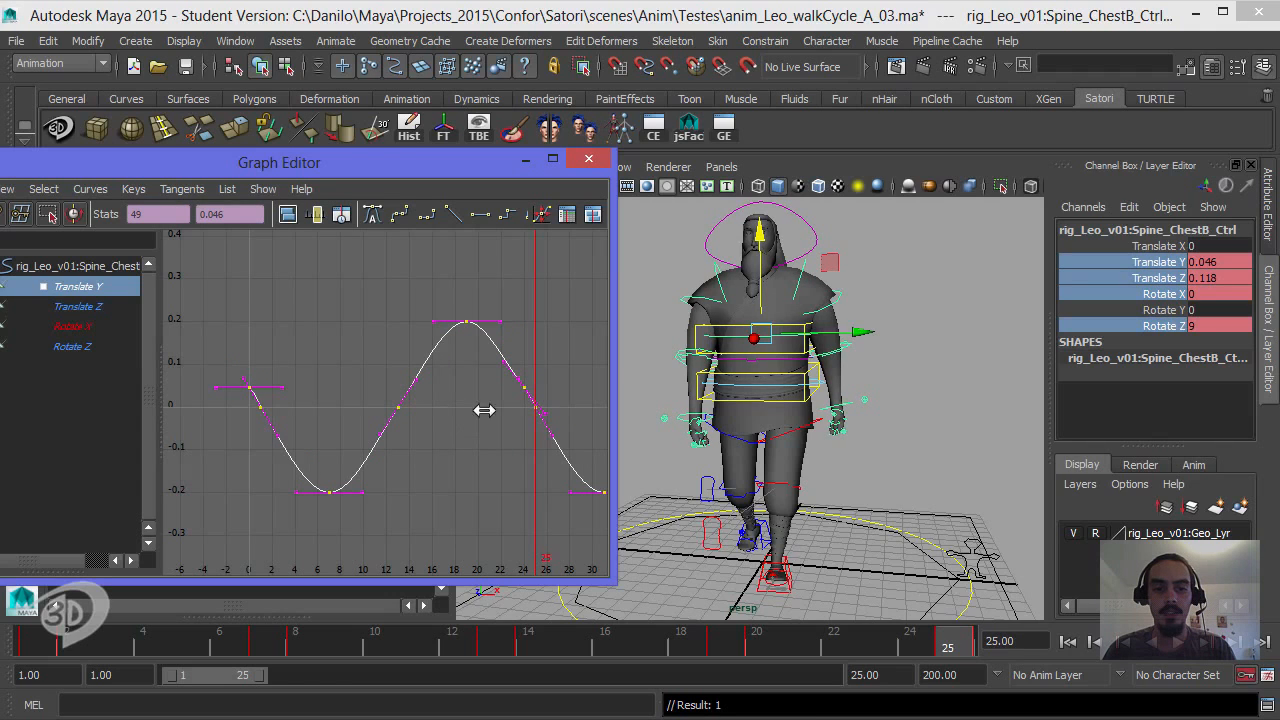
left_click_drag(474, 414, 525, 392)
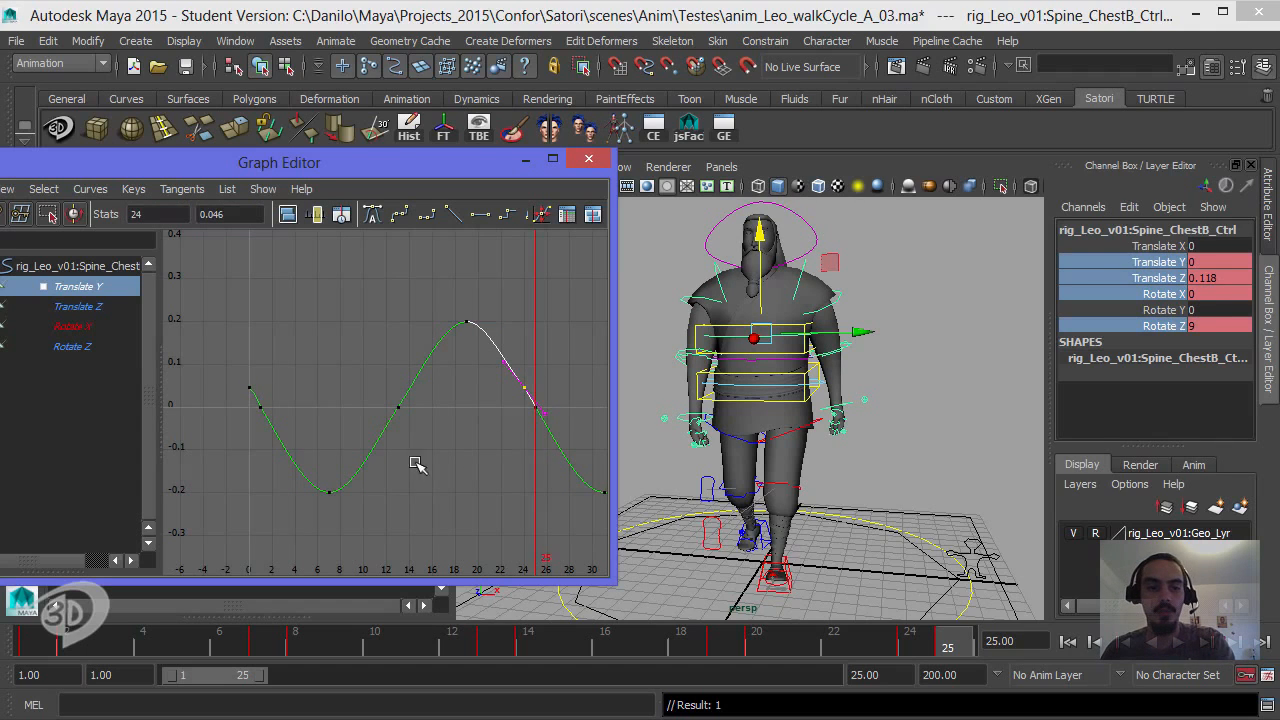
key("Delete")
left_click_drag(275, 365, 230, 416)
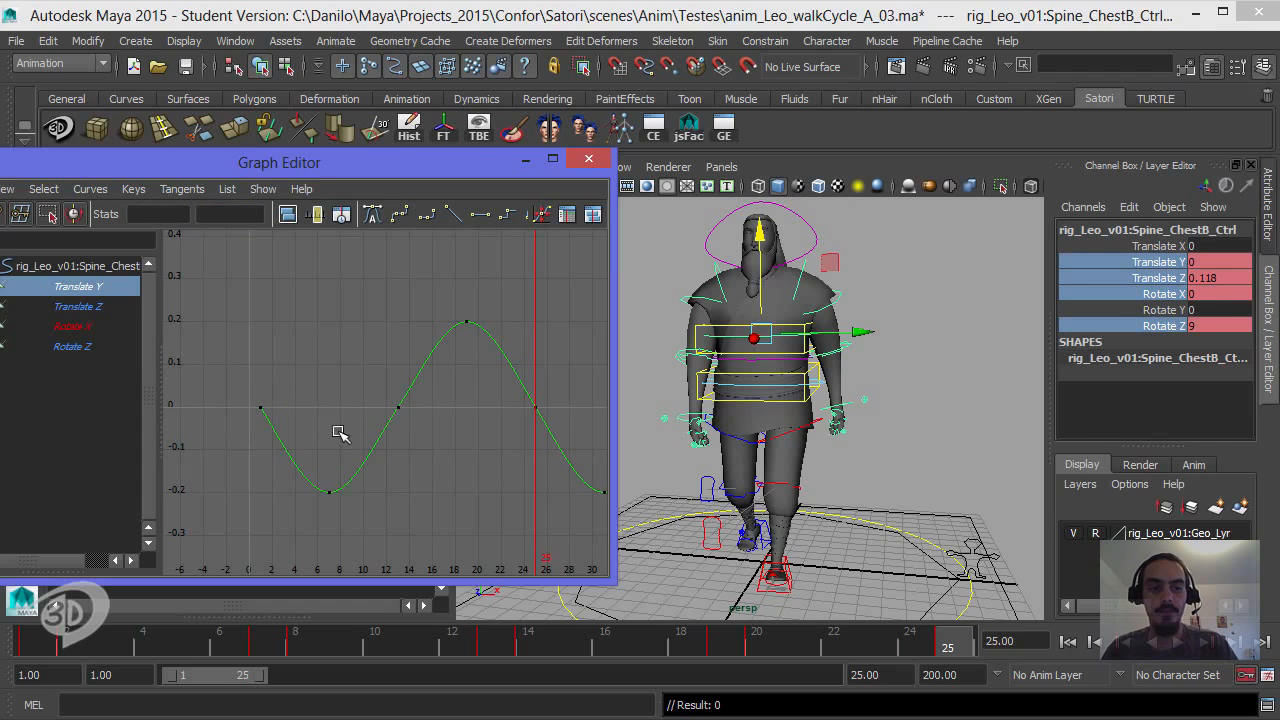
Step: Delete the repeated Translate Y keys beyond frame 25, keeping Spine_ChestB's curve only over frames 1 to 25
key("Delete")
key("a")
middle_click_drag(493, 398, 411, 408, "alt")
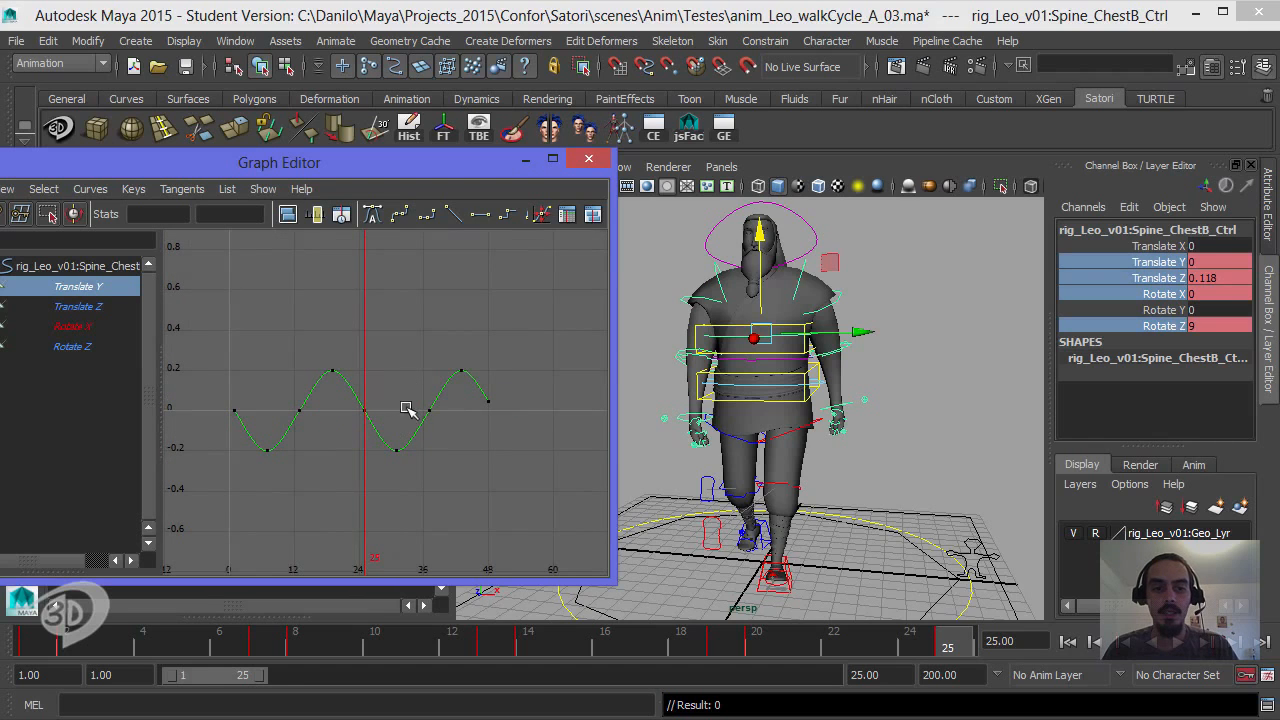
left_click_drag(387, 332, 506, 526)
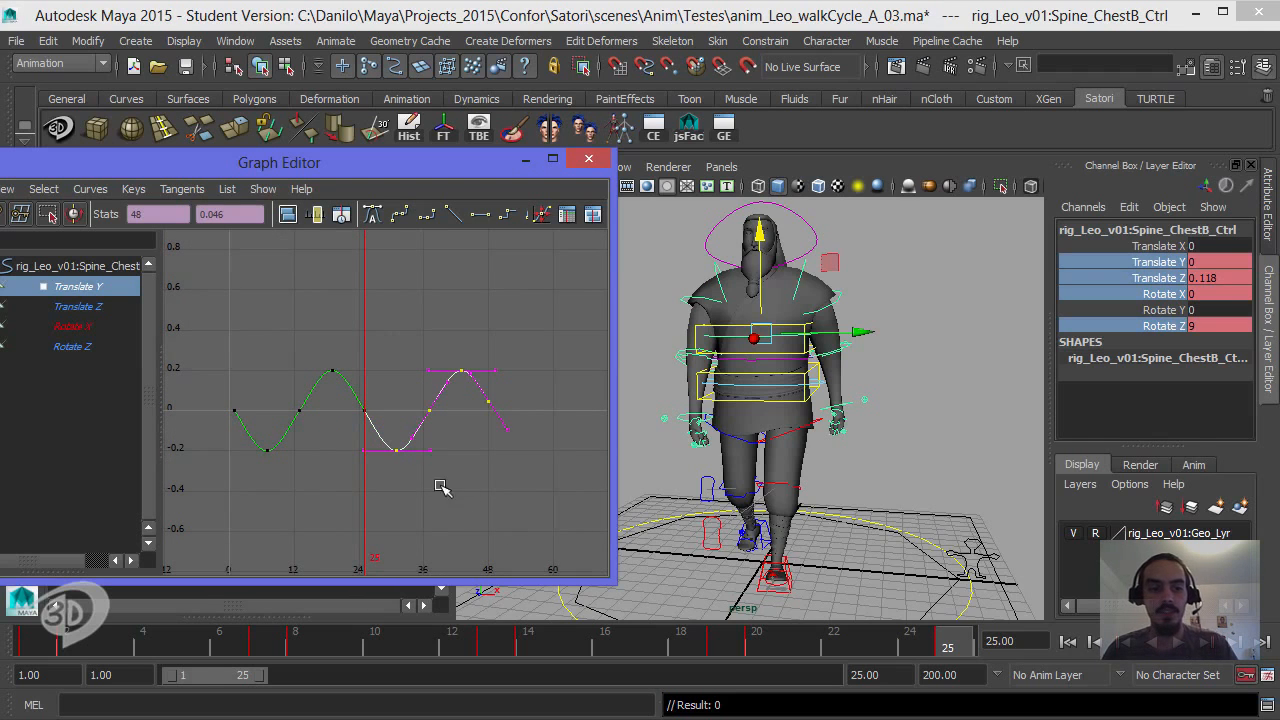
key("Delete")
middle_click_drag(404, 437, 463, 400, "alt")
right_click_drag(463, 400, 490, 410, "alt")
middle_click_drag(490, 410, 508, 432, "alt")
right_click_drag(508, 432, 455, 354, "alt")
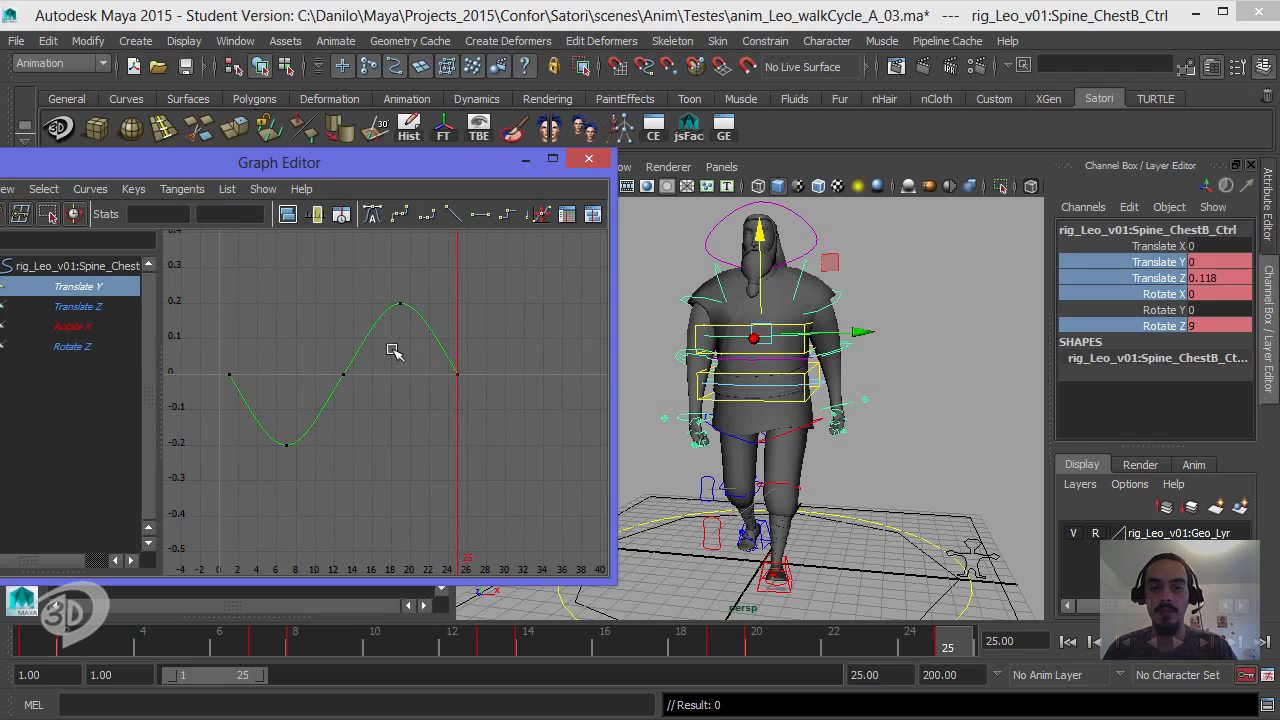
Step: Create a new playblast of the walk cycle, overwriting the existing anim_Leo_walkCycle_A_03g.mov file
right_click(903, 645)
left_click(950, 626)
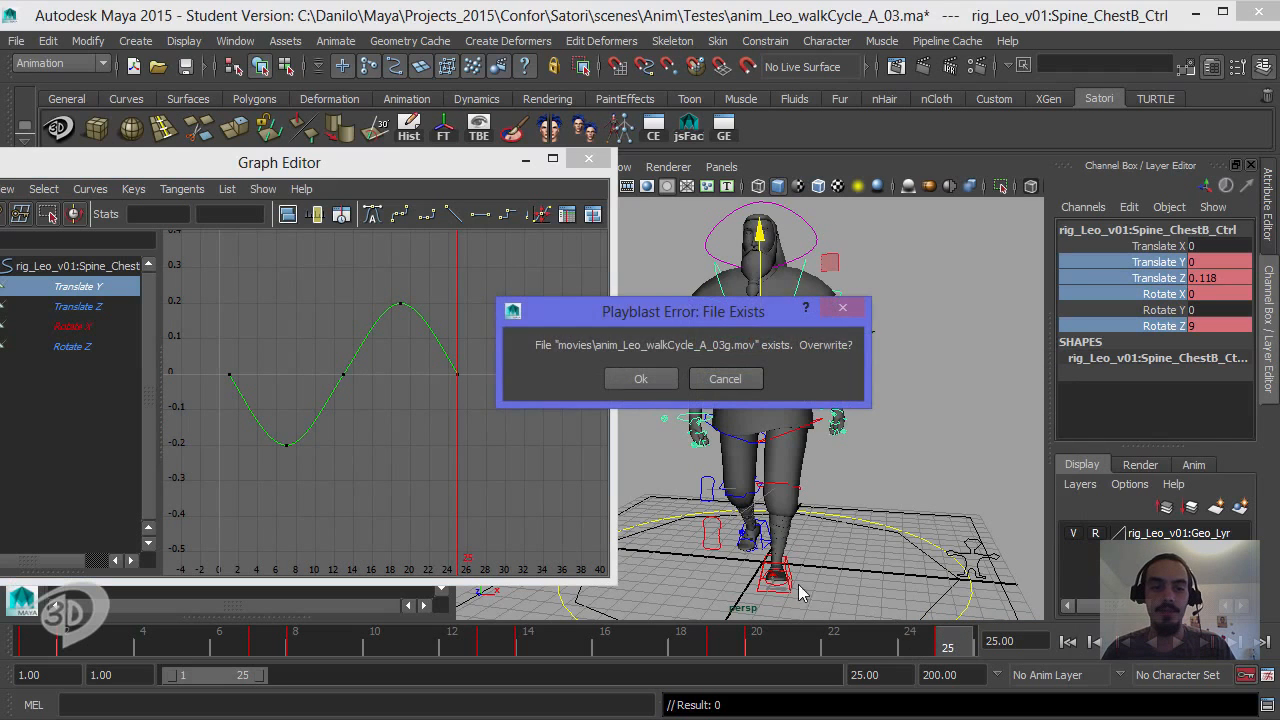
left_click(626, 382)
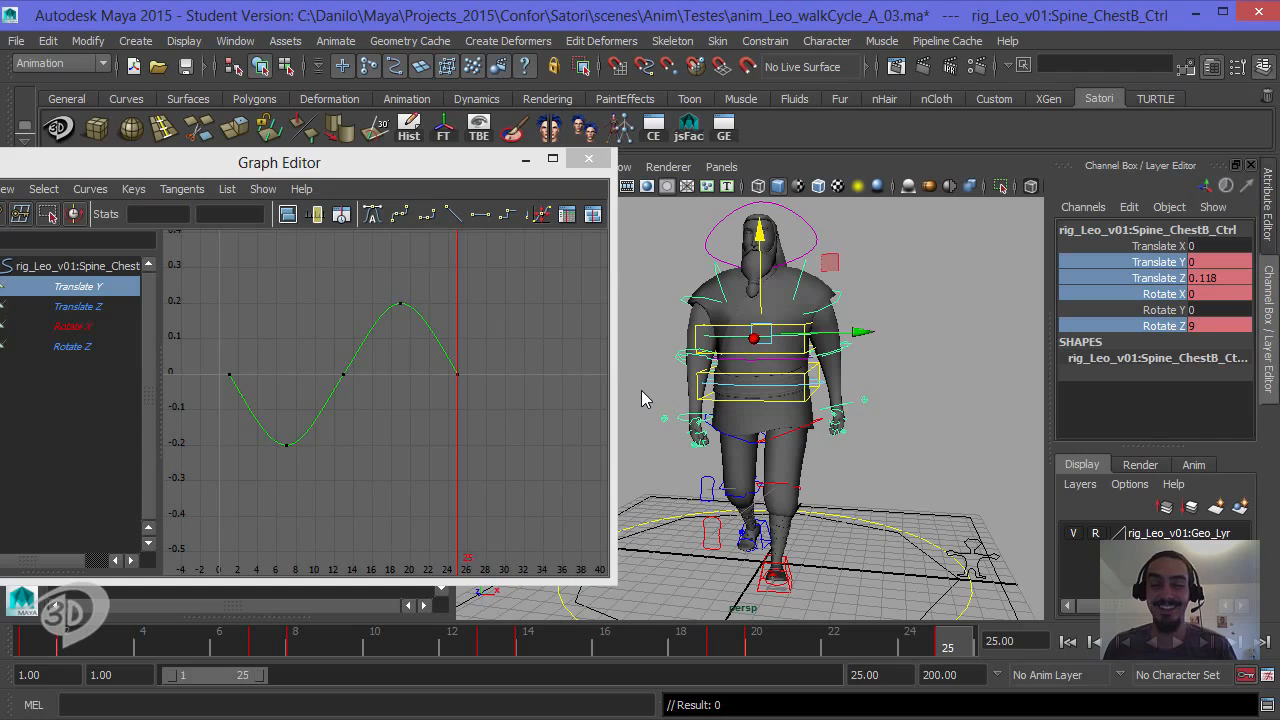
key("alt+v")
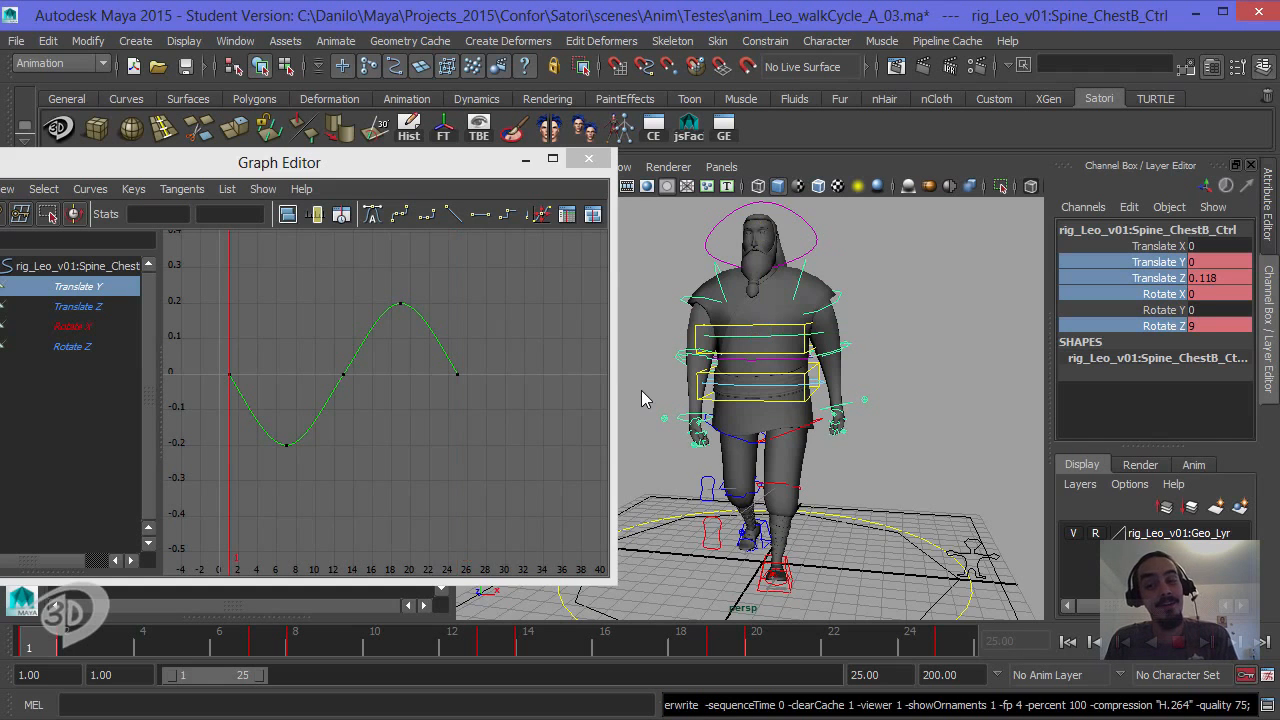